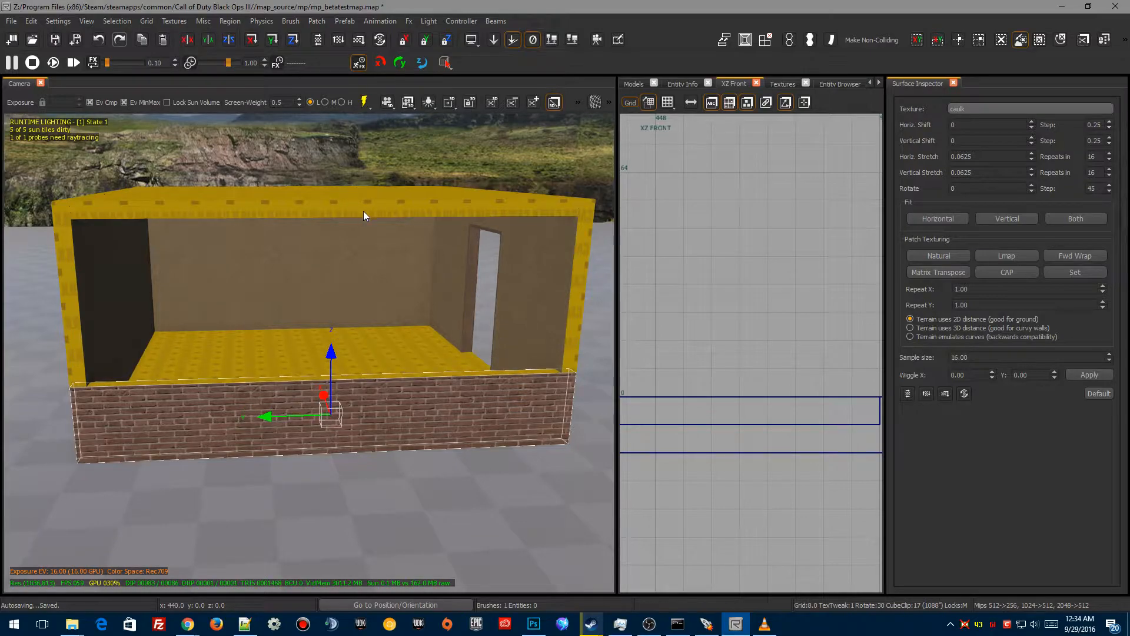
# Step: Switch the grid view to the side view and rearrange the panels so the camera view is wider
pyautogui.hotkey('ctrl', 'Tab')
pyautogui.moveTo(751, 423)
pyautogui.mouseDown(button='right')
pyautogui.moveTo(626, 429)
pyautogui.moveTo(647, 429)
pyautogui.mouseUp(button='right')
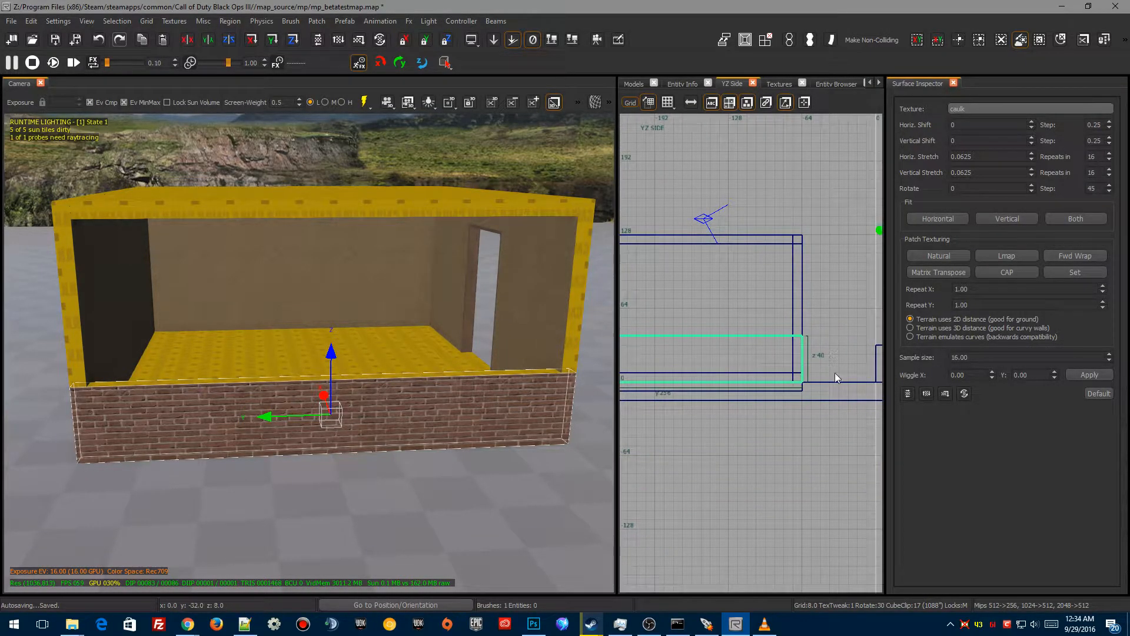
pyautogui.click(902, 90)
pyautogui.moveTo(791, 422); pyautogui.dragTo(877, 403, button='right')
pyautogui.scroll(-1, 918, 390)
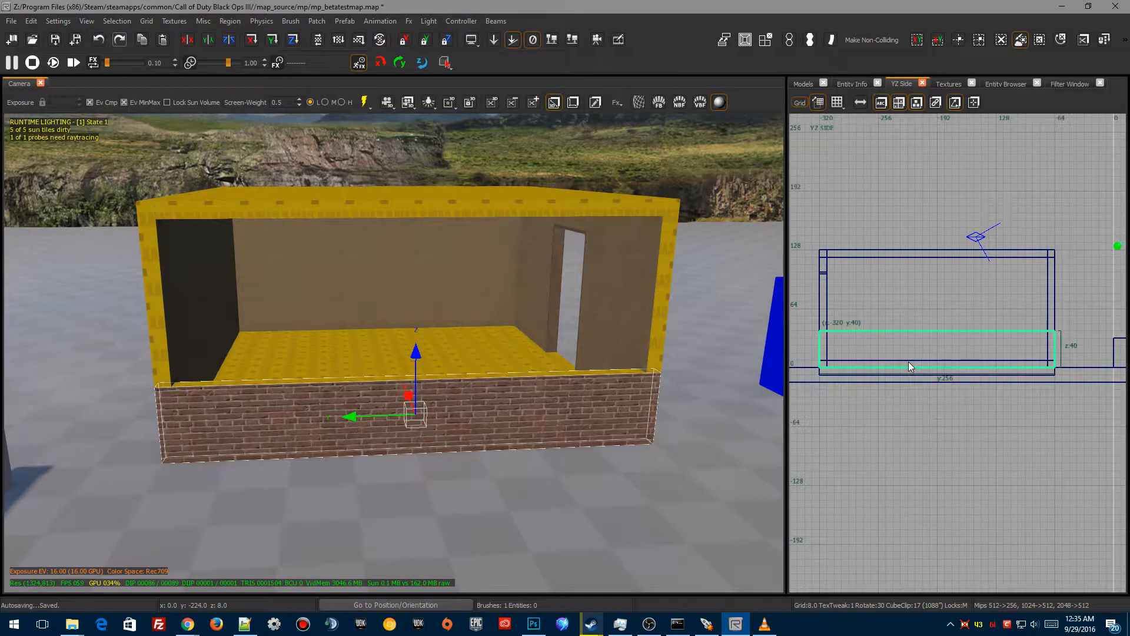
# Step: Select the lower brick wall brush, duplicate it and move the copy up to the top of the wall
pyautogui.keyDown('shift'); pyautogui.click(378, 364); pyautogui.keyUp('shift')
pyautogui.keyDown('shift'); pyautogui.click(479, 360); pyautogui.keyUp('shift')
pyautogui.press('space')
pyautogui.moveTo(416, 353); pyautogui.dragTo(416, 176)
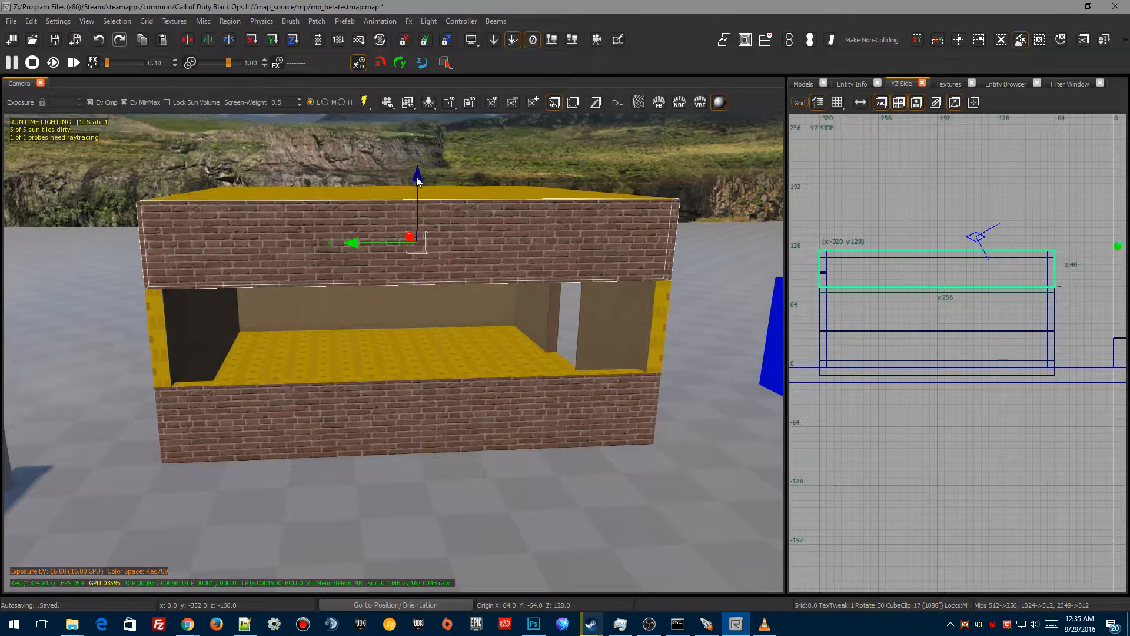
# Step: Move the copied wall brush down and stretch it to 80 units tall to close the wall
pyautogui.moveTo(417, 179); pyautogui.dragTo(418, 264)
pyautogui.moveTo(446, 226); pyautogui.dragTo(449, 206)
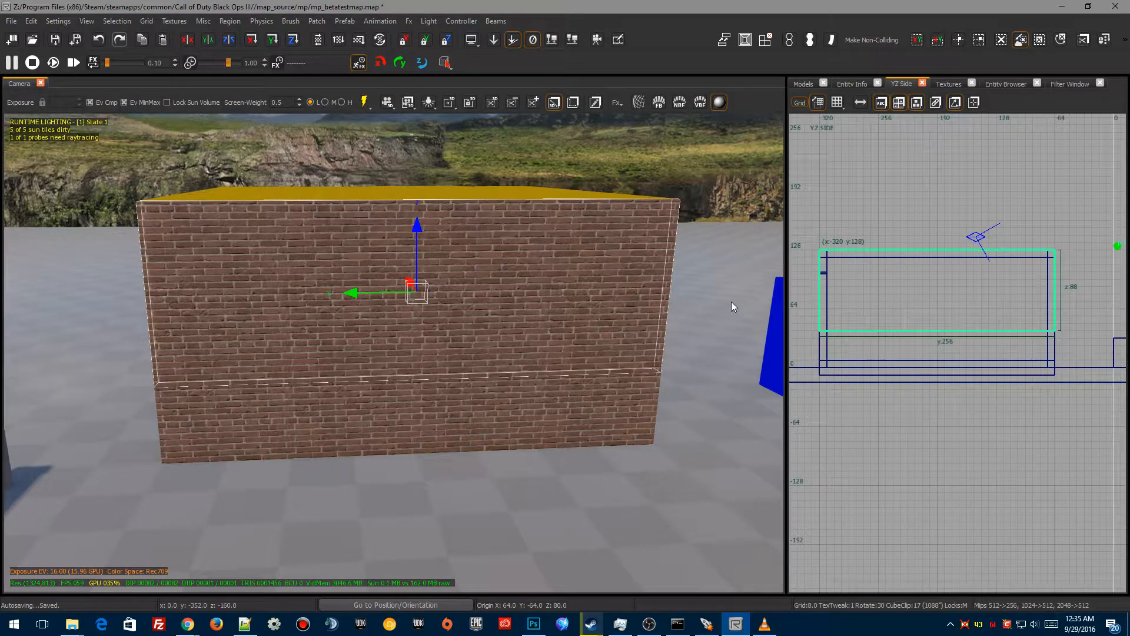
# Step: Narrow the wall brush to 96 units wide and place a second 96-unit piece at the other end, leaving a gap
pyautogui.moveTo(732, 301); pyautogui.dragTo(638, 306)
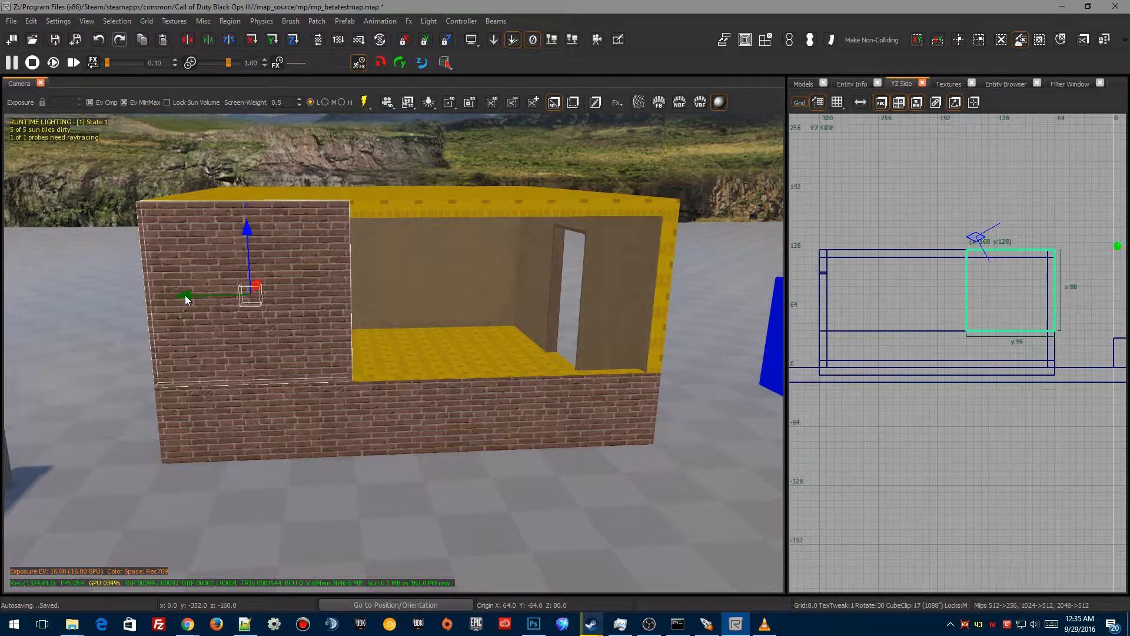
pyautogui.moveTo(191, 298); pyautogui.dragTo(511, 326)
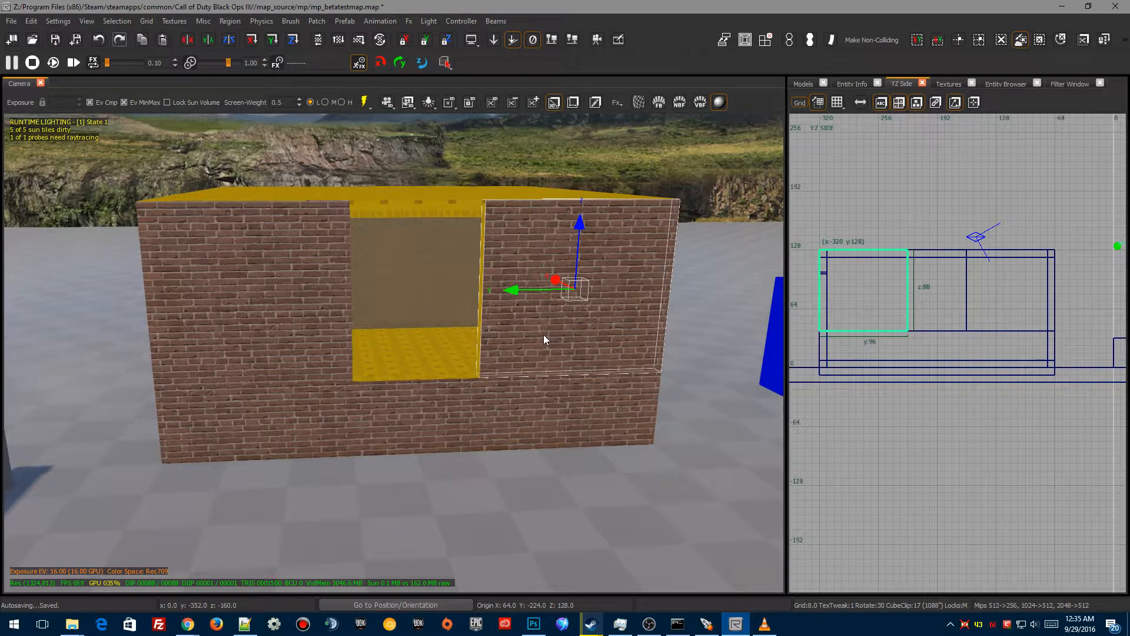
# Step: Fill the middle gap with a 64-unit-wide wall brush between the two pieces
pyautogui.moveTo(513, 290); pyautogui.dragTo(390, 291)
pyautogui.moveTo(596, 300); pyautogui.dragTo(581, 303)
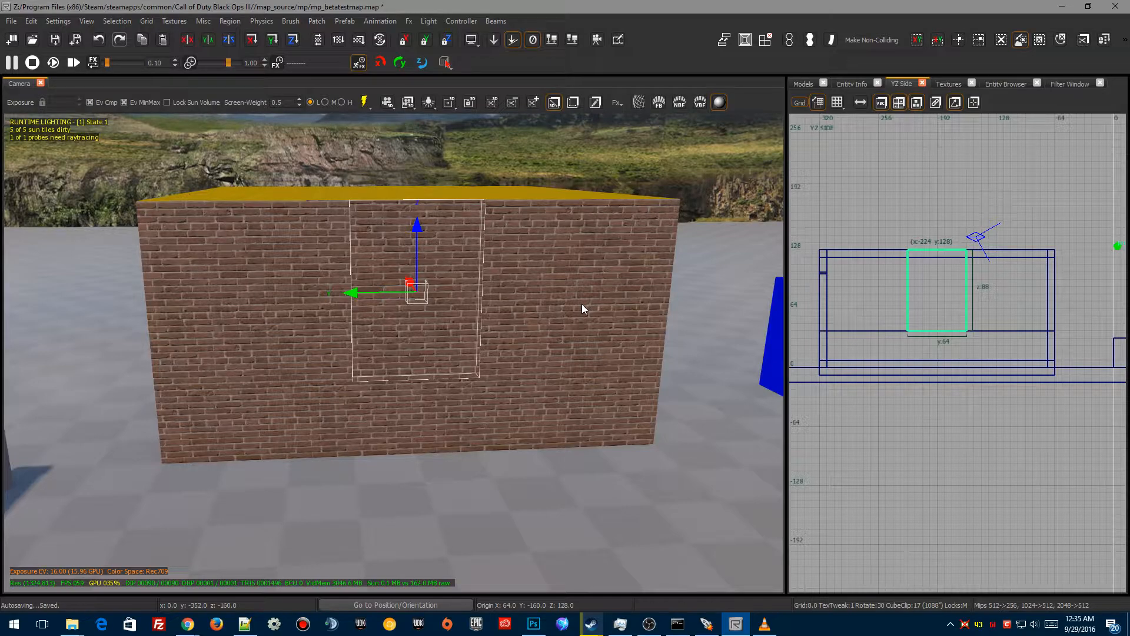
pyautogui.moveTo(348, 293)
pyautogui.mouseDown()
pyautogui.moveTo(335, 293)
pyautogui.moveTo(355, 296)
pyautogui.mouseUp()
pyautogui.moveTo(965, 348)
pyautogui.mouseDown(button='right')
pyautogui.moveTo(955, 377)
pyautogui.moveTo(966, 351)
pyautogui.mouseUp(button='right')
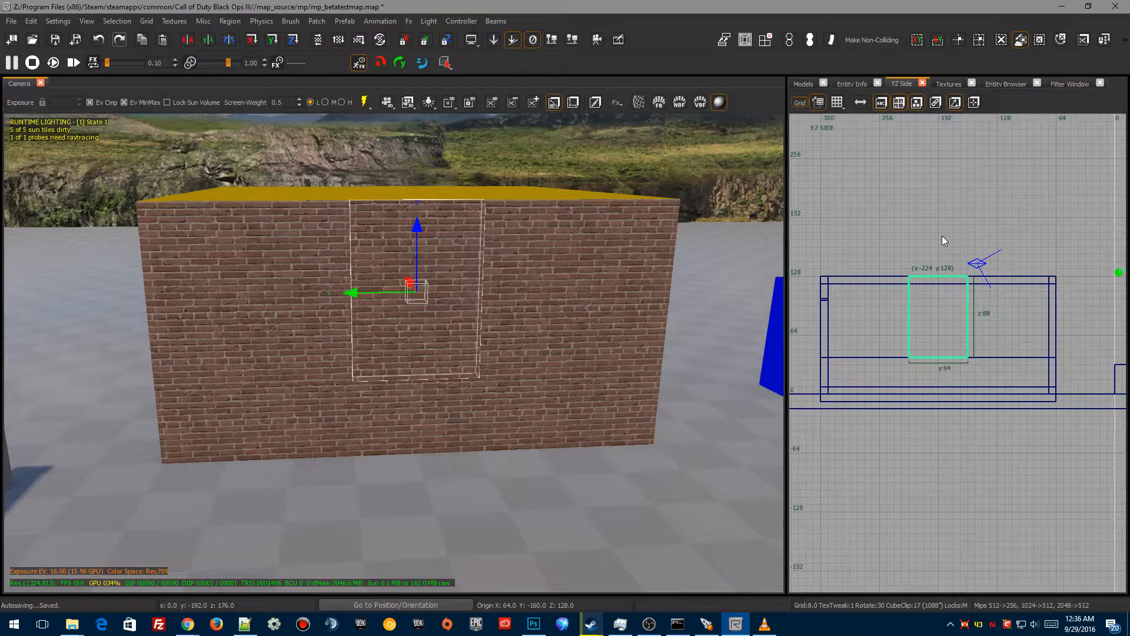
# Step: Lower the middle brush's top to 72 units tall and add a thin 8-unit strip above it
pyautogui.moveTo(941, 240); pyautogui.dragTo(941, 255)
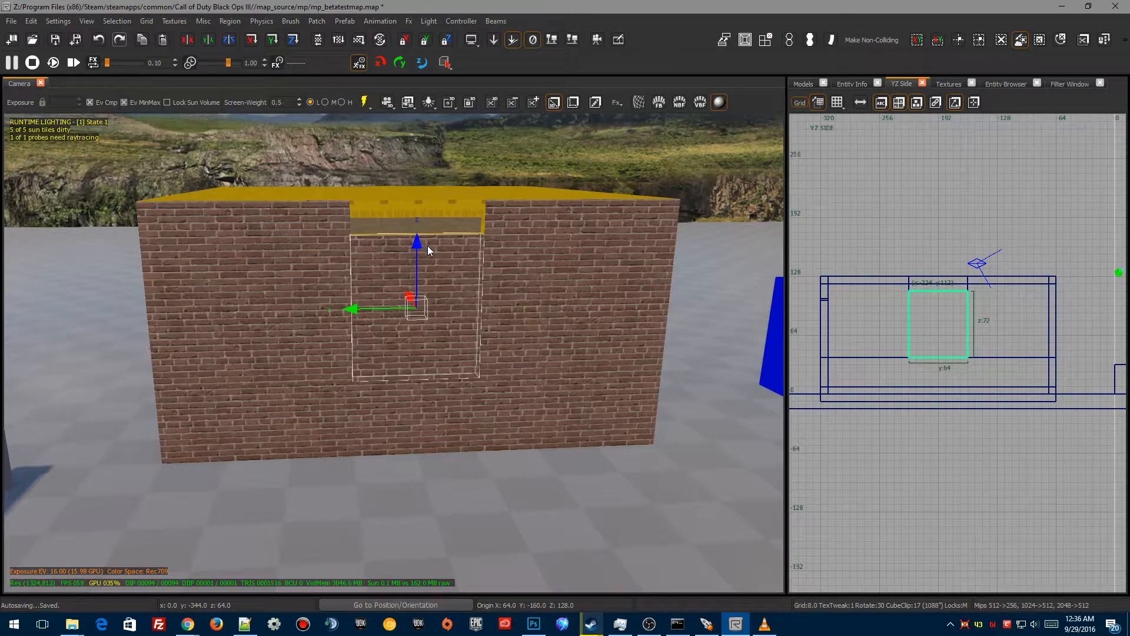
pyautogui.moveTo(414, 241); pyautogui.dragTo(414, 204)
pyautogui.moveTo(430, 376); pyautogui.dragTo(436, 341)
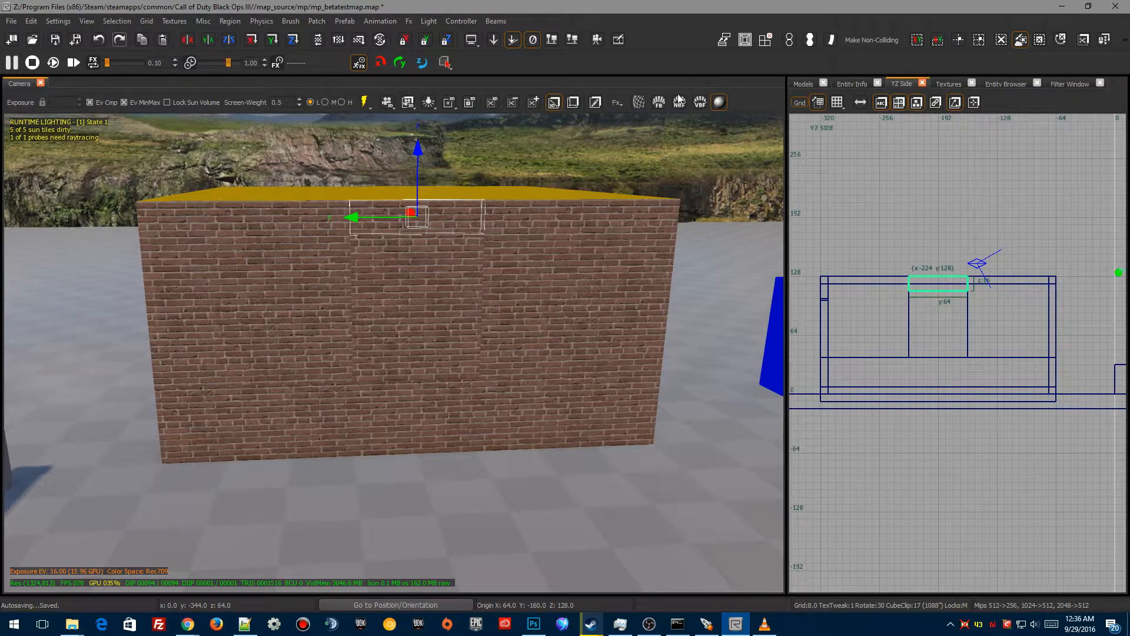
pyautogui.moveTo(651, 145); pyautogui.dragTo(642, 121, button='right')
pyautogui.moveTo(523, 253); pyautogui.dragTo(523, 289, button='right')
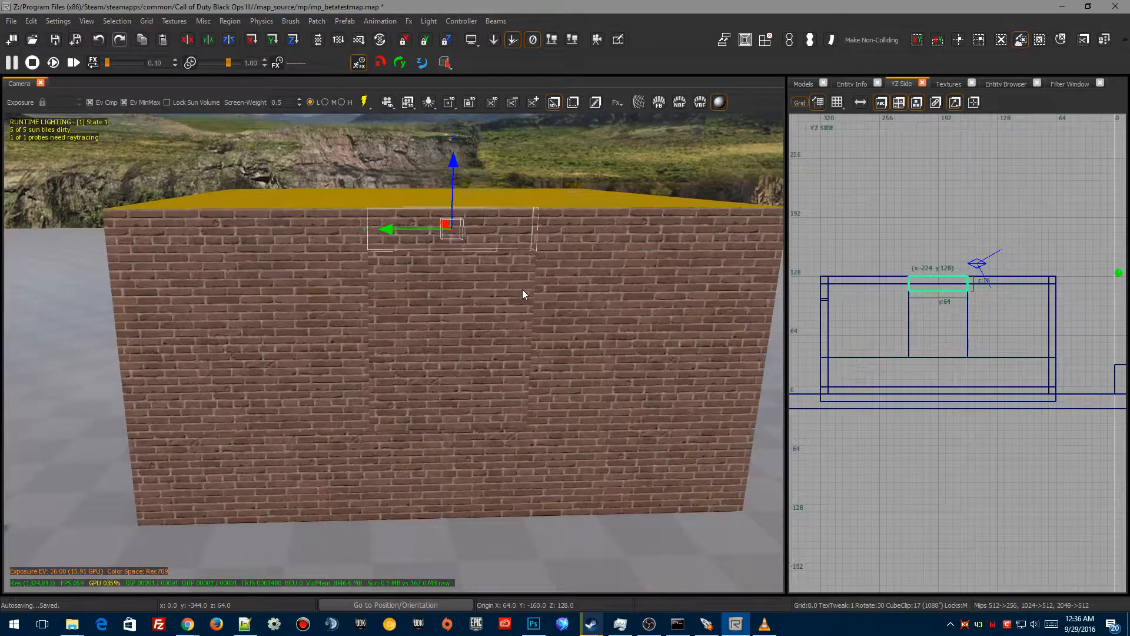
# Step: Set the grid size to 2 and stretch the top strip to 16 units to fill the gap
pyautogui.press('2')
pyautogui.scroll(6, 923, 284)
pyautogui.moveTo(922, 284); pyautogui.dragTo(866, 289, button='right')
pyautogui.moveTo(927, 321); pyautogui.dragTo(945, 317, button='right')
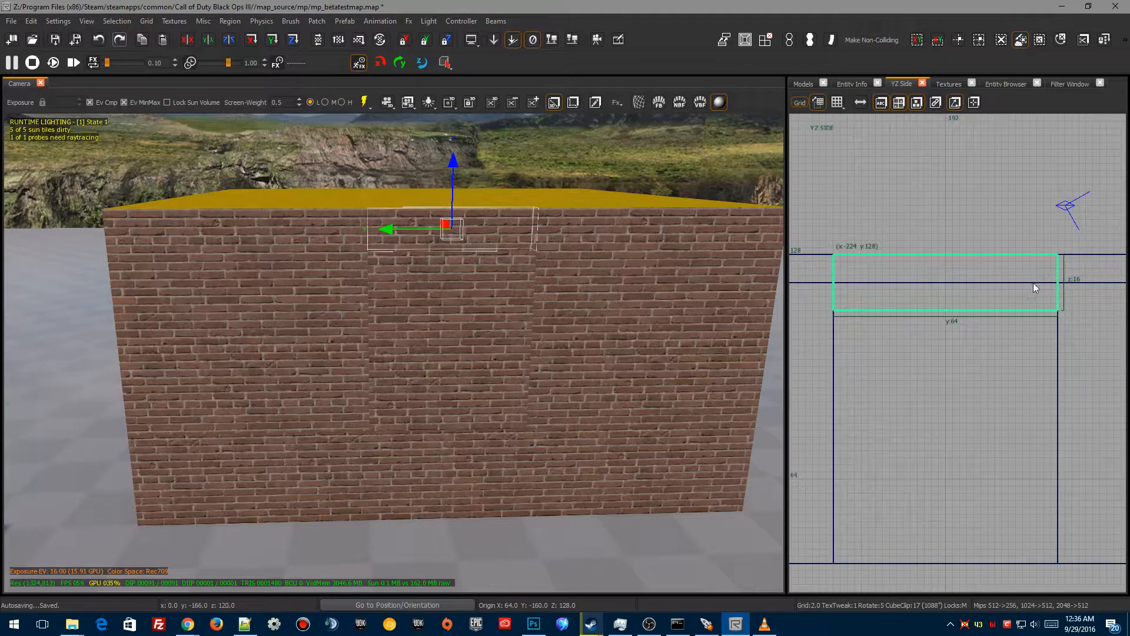
# Step: Select the 72-unit middle brush and hollow it into a frame of separate brushes
pyautogui.press('Escape')
pyautogui.keyDown('shift'); pyautogui.click(482, 321); pyautogui.keyUp('shift')
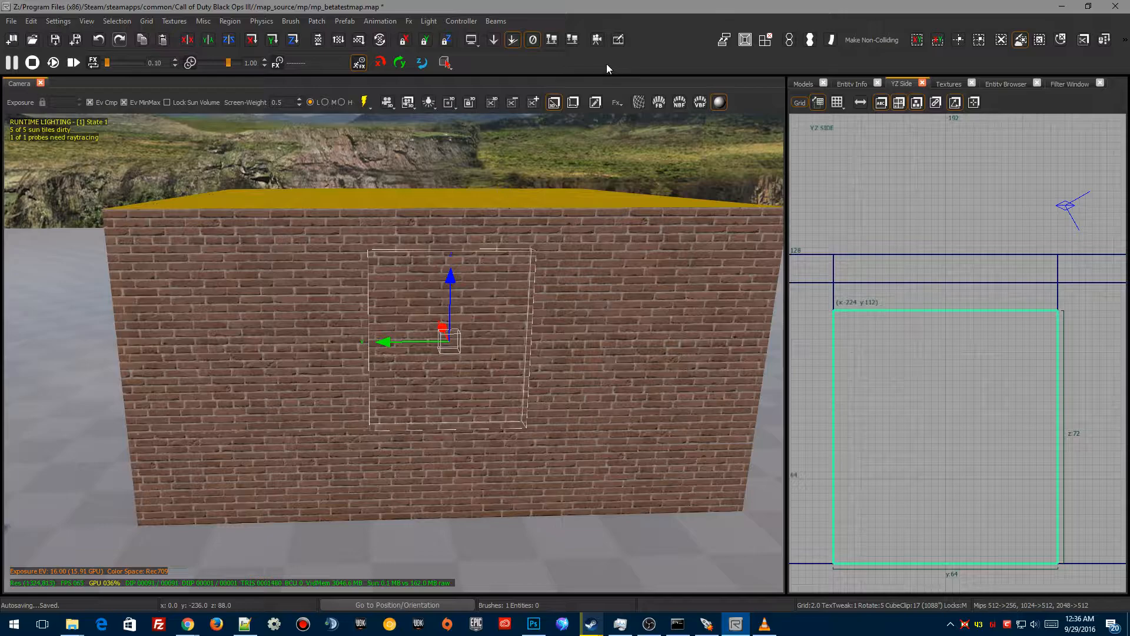
pyautogui.press('space')
pyautogui.moveTo(528, 338); pyautogui.dragTo(529, 340, button='right')
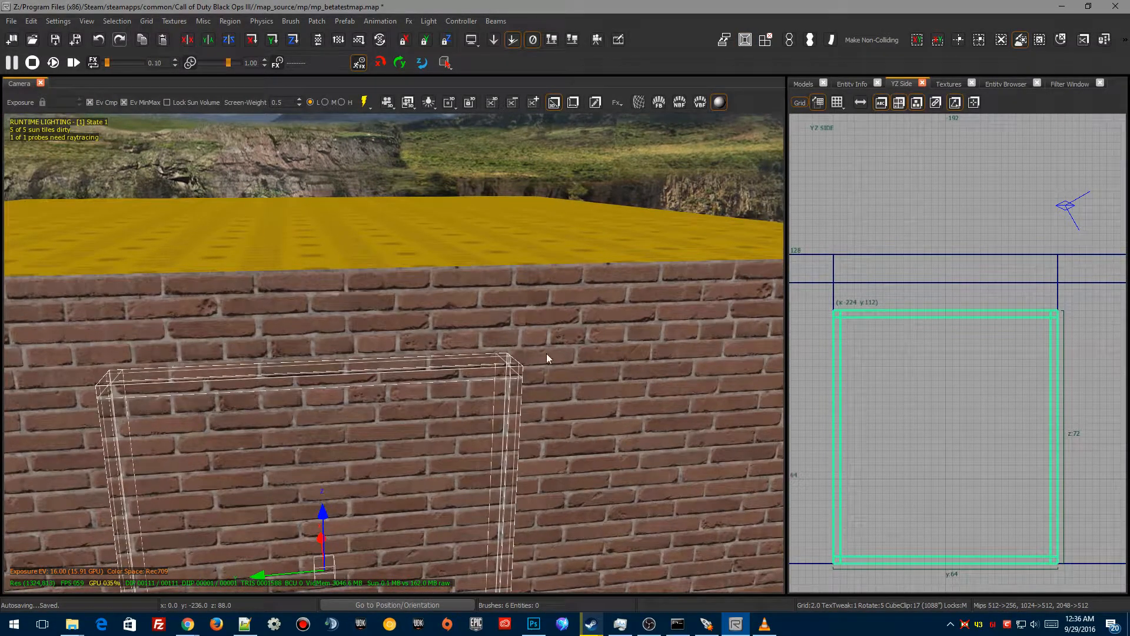
# Step: Inspect the hollowed window brushes in the top view
pyautogui.moveTo(890, 344)
pyautogui.mouseDown(button='right')
pyautogui.moveTo(853, 389)
pyautogui.moveTo(877, 369)
pyautogui.mouseUp(button='right')
pyautogui.hotkey('ctrl', 'Tab')
pyautogui.scroll(2, 979, 283)
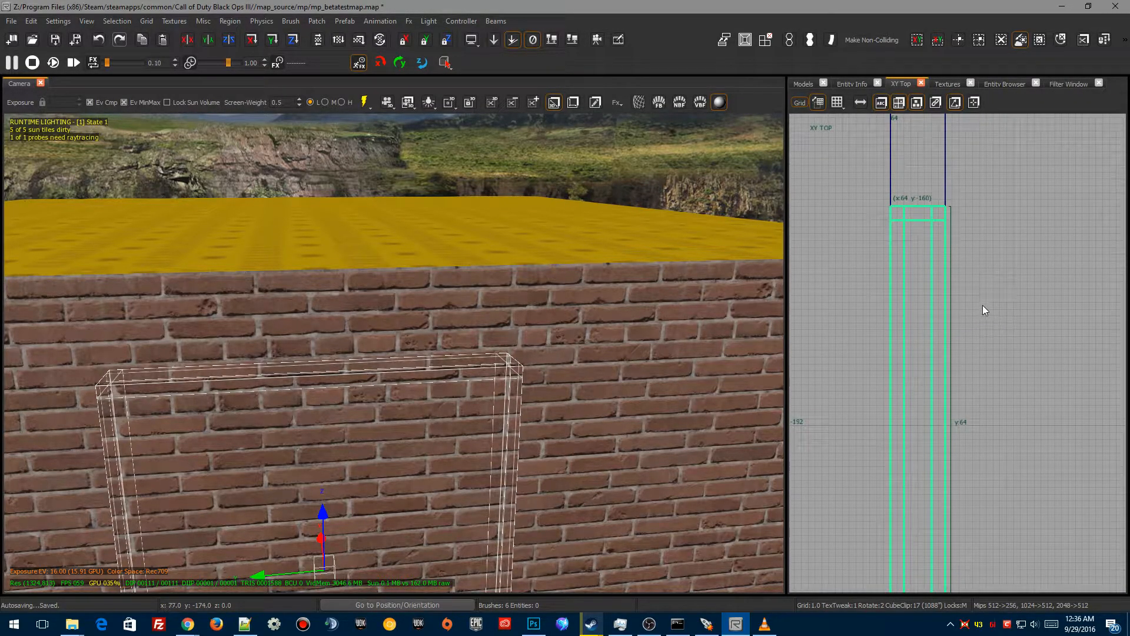
pyautogui.moveTo(984, 302); pyautogui.dragTo(987, 302)
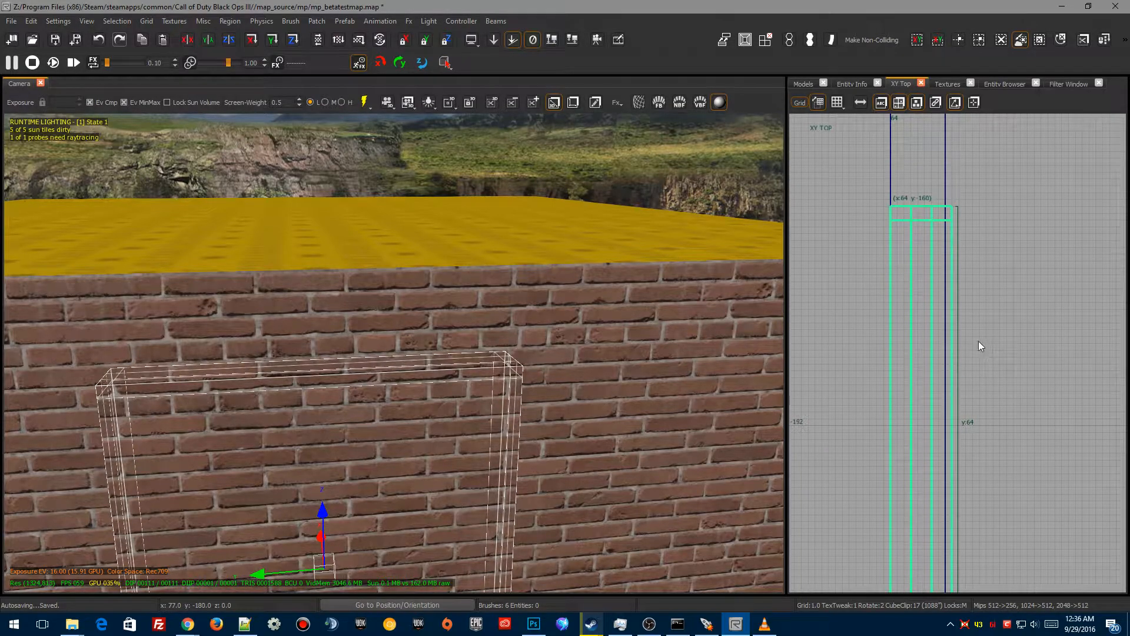
pyautogui.moveTo(976, 355)
pyautogui.mouseDown(button='right')
pyautogui.moveTo(985, 146)
pyautogui.moveTo(981, 309)
pyautogui.mouseUp(button='right')
pyautogui.scroll(4, 894, 338)
pyautogui.moveTo(888, 322)
pyautogui.mouseDown()
pyautogui.moveTo(878, 323)
pyautogui.moveTo(887, 325)
pyautogui.mouseUp()
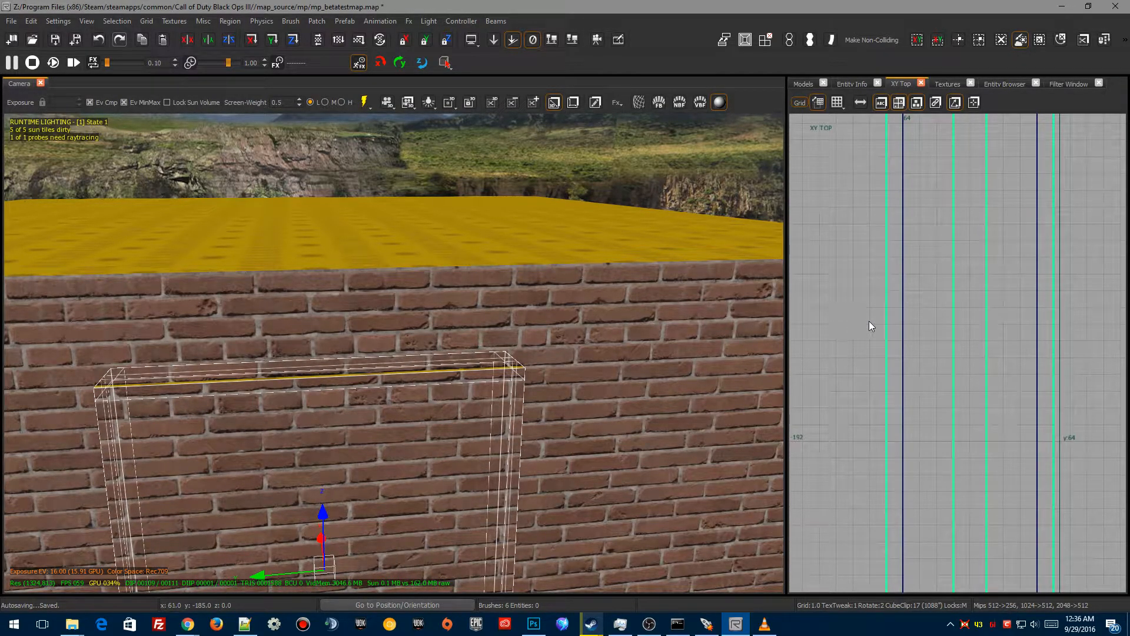
pyautogui.scroll(-5, 885, 353)
# Step: Delete the front and back panels of the hollowed block to open the window
pyautogui.moveTo(394, 354)
pyautogui.mouseDown(button='right')
pyautogui.moveTo(436, 377)
pyautogui.moveTo(470, 365)
pyautogui.moveTo(435, 382)
pyautogui.moveTo(412, 376)
pyautogui.moveTo(494, 370)
pyautogui.moveTo(329, 383)
pyautogui.moveTo(451, 443)
pyautogui.mouseUp(button='right')
pyautogui.press('Escape')
pyautogui.keyDown('shift'); pyautogui.click(510, 372); pyautogui.keyUp('shift')
pyautogui.moveTo(509, 372); pyautogui.dragTo(510, 372, button='right')
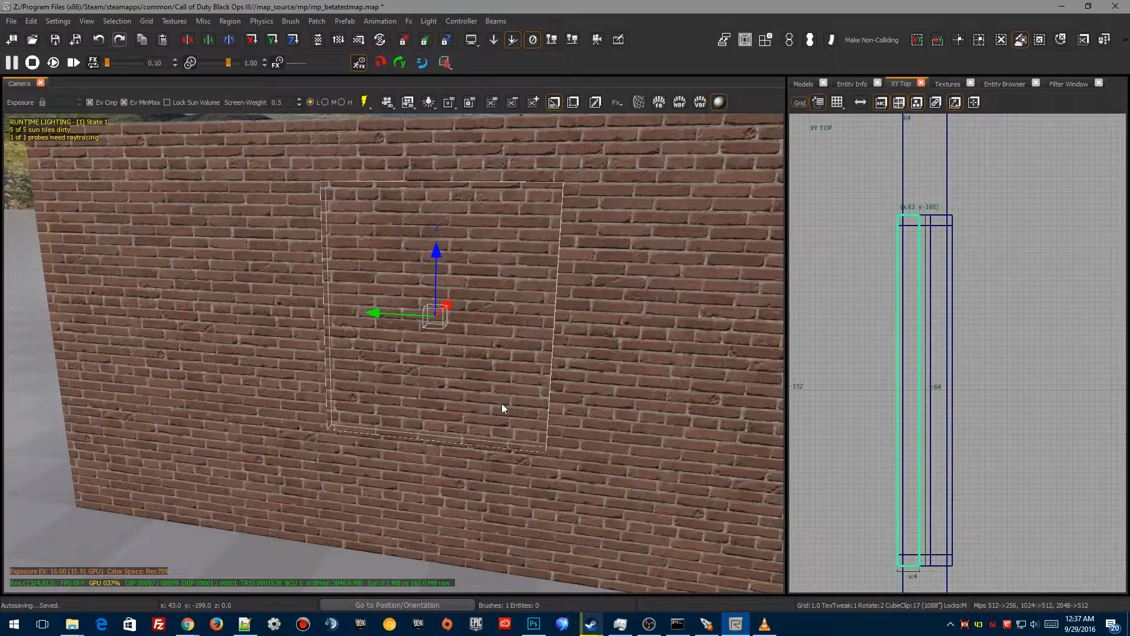
pyautogui.press('BackSpace')
pyautogui.keyDown('shift'); pyautogui.click(448, 288); pyautogui.keyUp('shift')
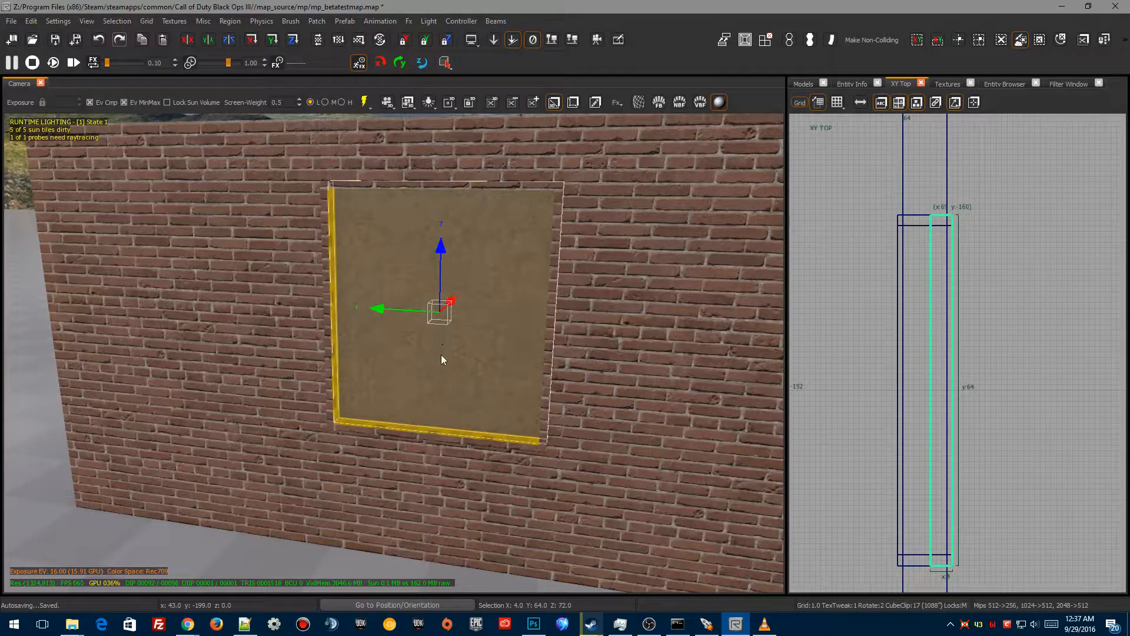
pyautogui.press('BackSpace')
pyautogui.moveTo(464, 393)
pyautogui.mouseDown(button='right')
pyautogui.moveTo(463, 341)
pyautogui.moveTo(424, 339)
pyautogui.moveTo(489, 343)
pyautogui.moveTo(493, 324)
pyautogui.moveTo(491, 334)
pyautogui.mouseUp(button='right')
# Step: Select the four window frame brushes and apply the t7_wood_trim_16x128_01_brown_drk texture
pyautogui.keyDown('shift'); pyautogui.click(550, 267); pyautogui.keyUp('shift')
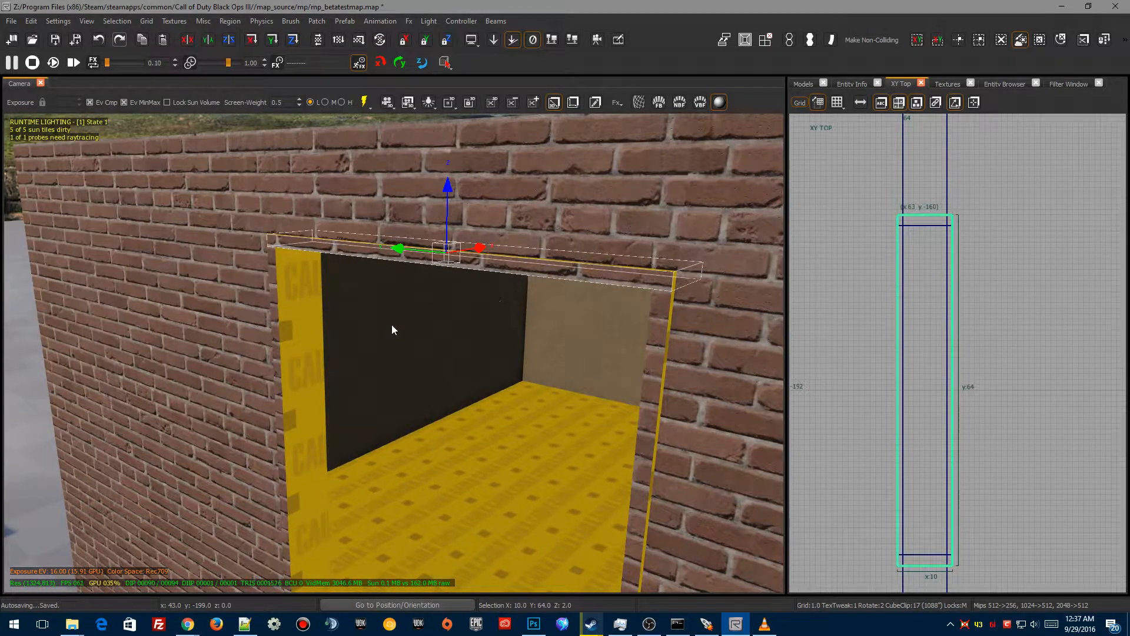
pyautogui.keyDown('shift'); pyautogui.click(296, 305); pyautogui.keyUp('shift')
pyautogui.moveTo(338, 475); pyautogui.dragTo(348, 529, button='right')
pyautogui.keyDown('shift'); pyautogui.click(404, 424); pyautogui.keyUp('shift')
pyautogui.keyDown('shift'); pyautogui.click(556, 408); pyautogui.keyUp('shift')
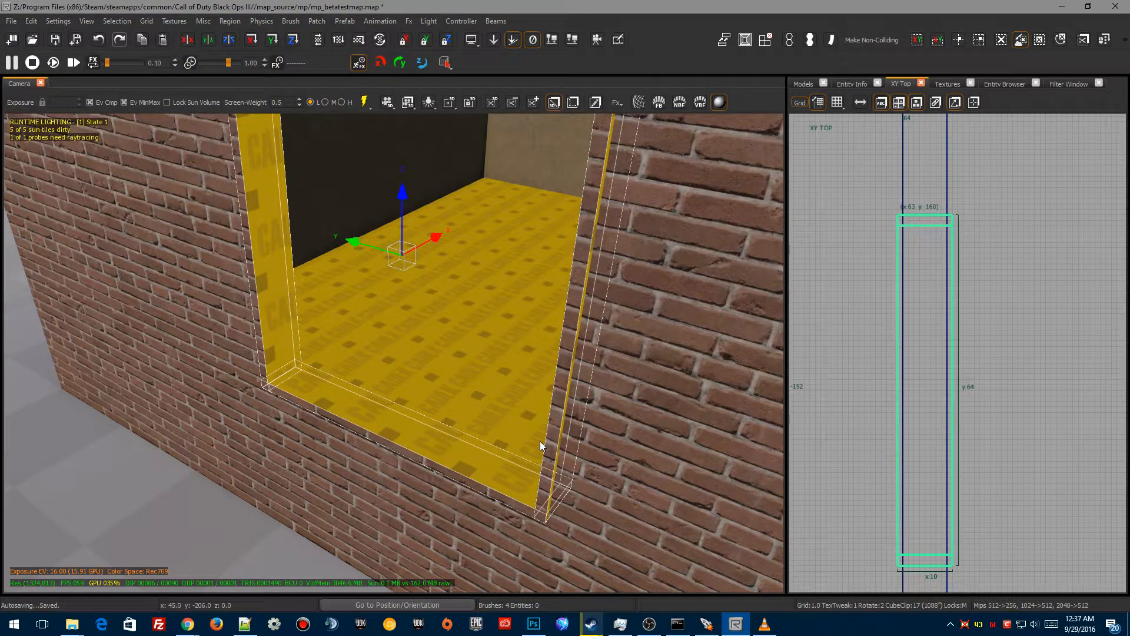
pyautogui.moveTo(656, 217); pyautogui.dragTo(627, 130, button='right')
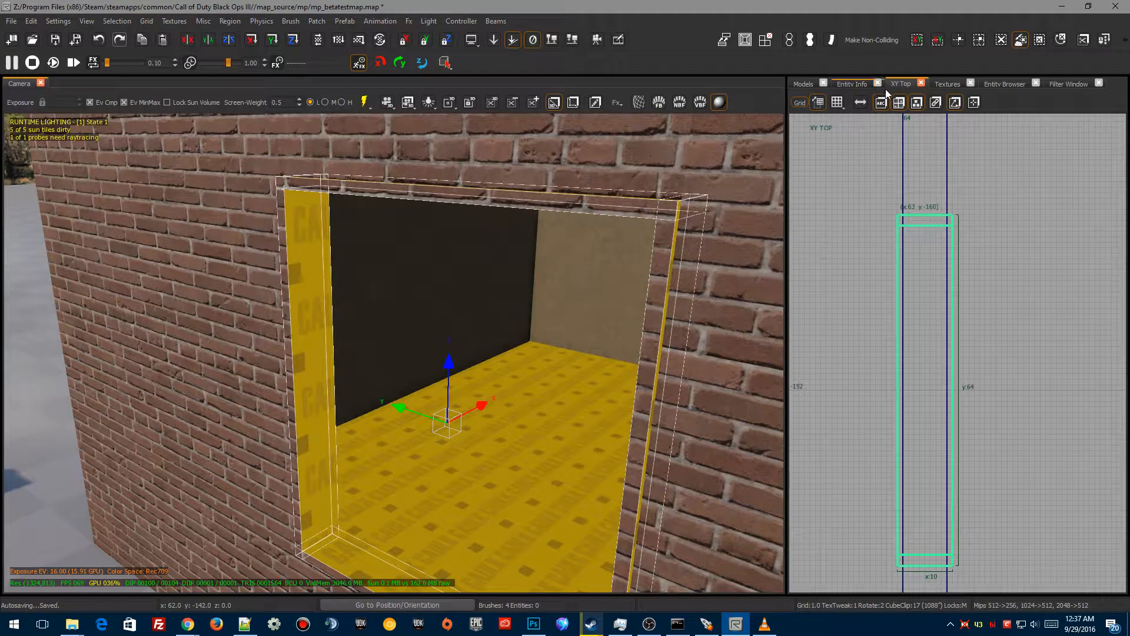
pyautogui.click(938, 85)
pyautogui.scroll(-5, 969, 324)
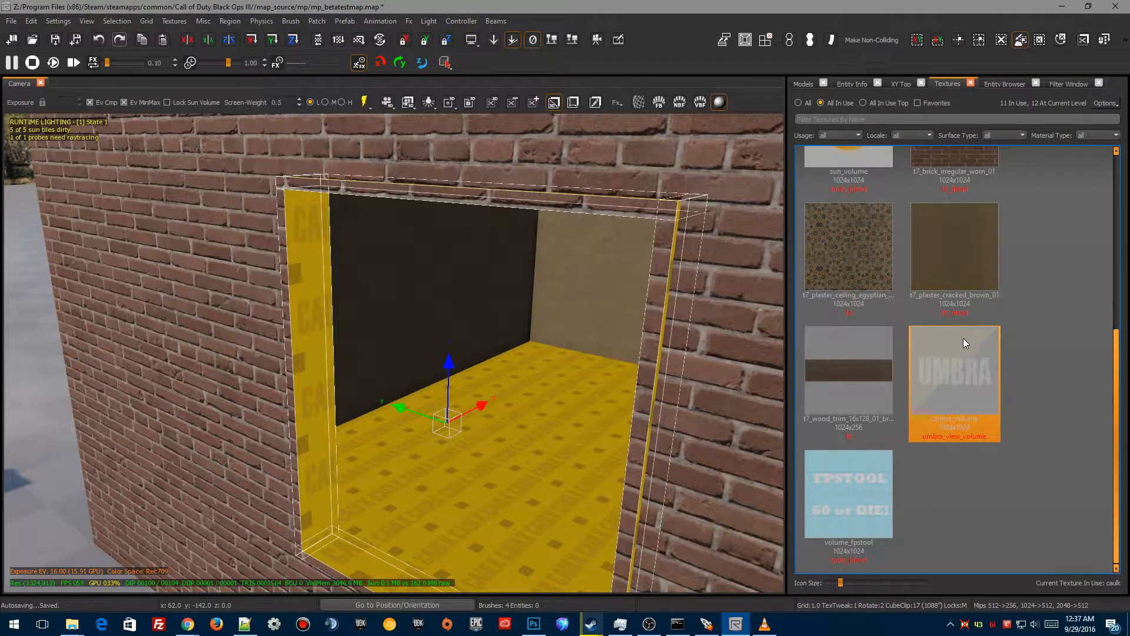
pyautogui.click(840, 367)
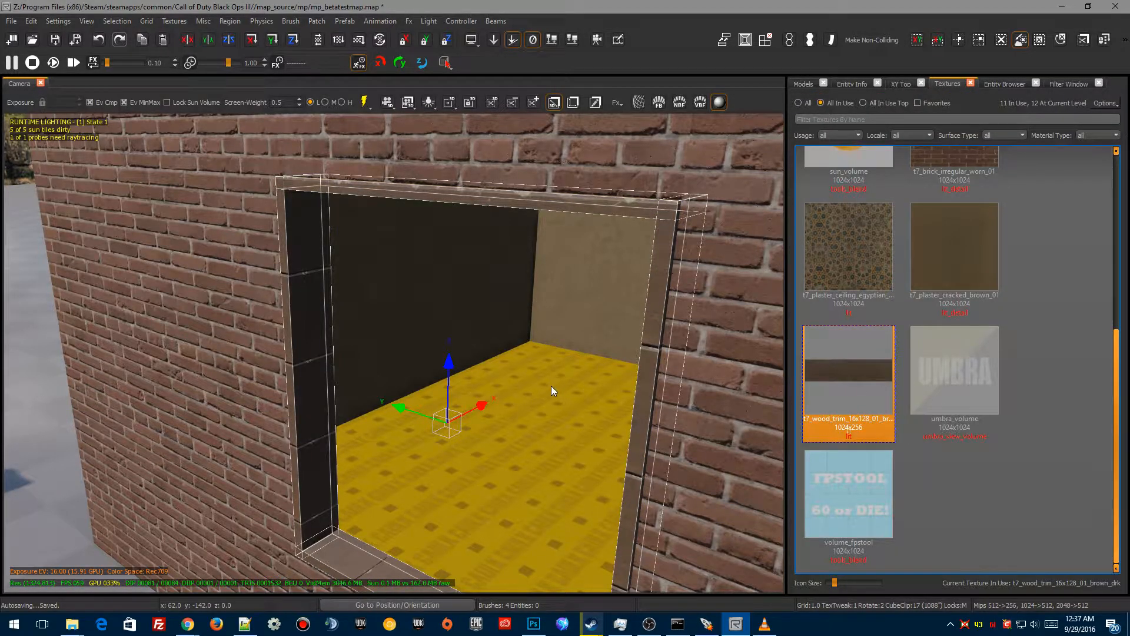
# Step: Open the surface inspector and rotate the texture on the two side frame pieces by 90 degrees
pyautogui.press('s')
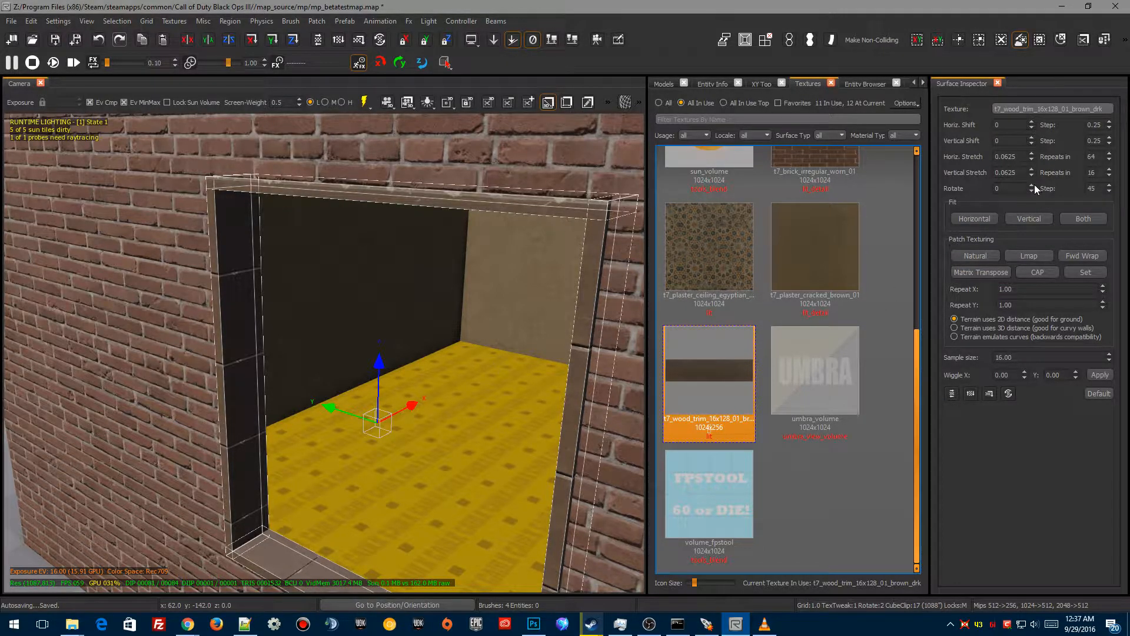
pyautogui.press('Escape')
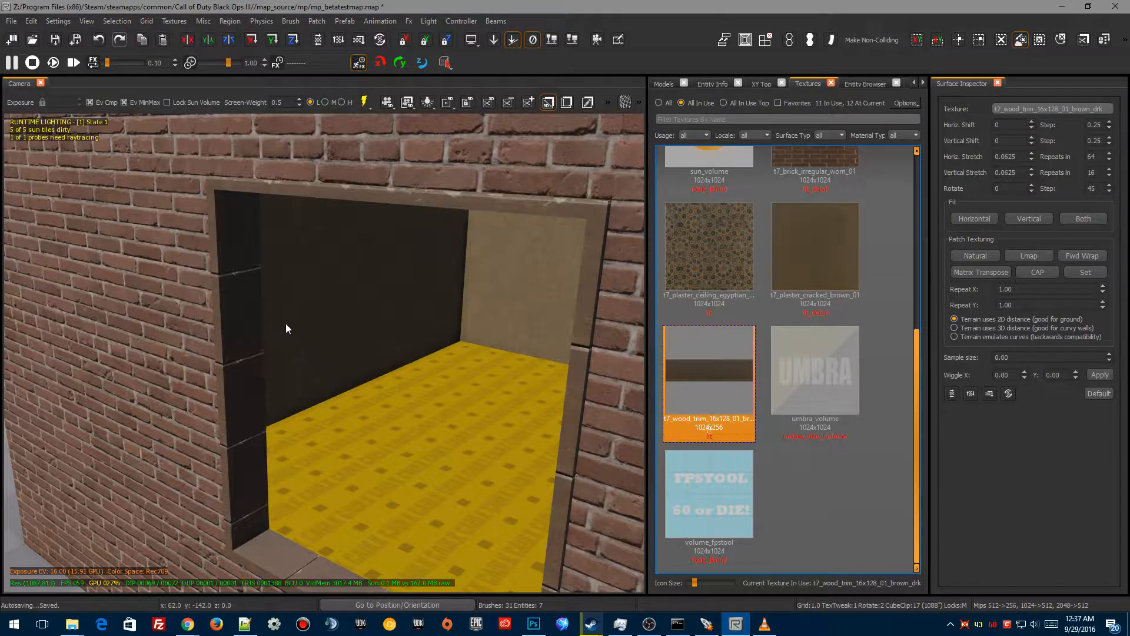
pyautogui.keyDown('shift'); pyautogui.click(239, 315); pyautogui.keyUp('shift')
pyautogui.keyDown('shift'); pyautogui.click(576, 349); pyautogui.keyUp('shift')
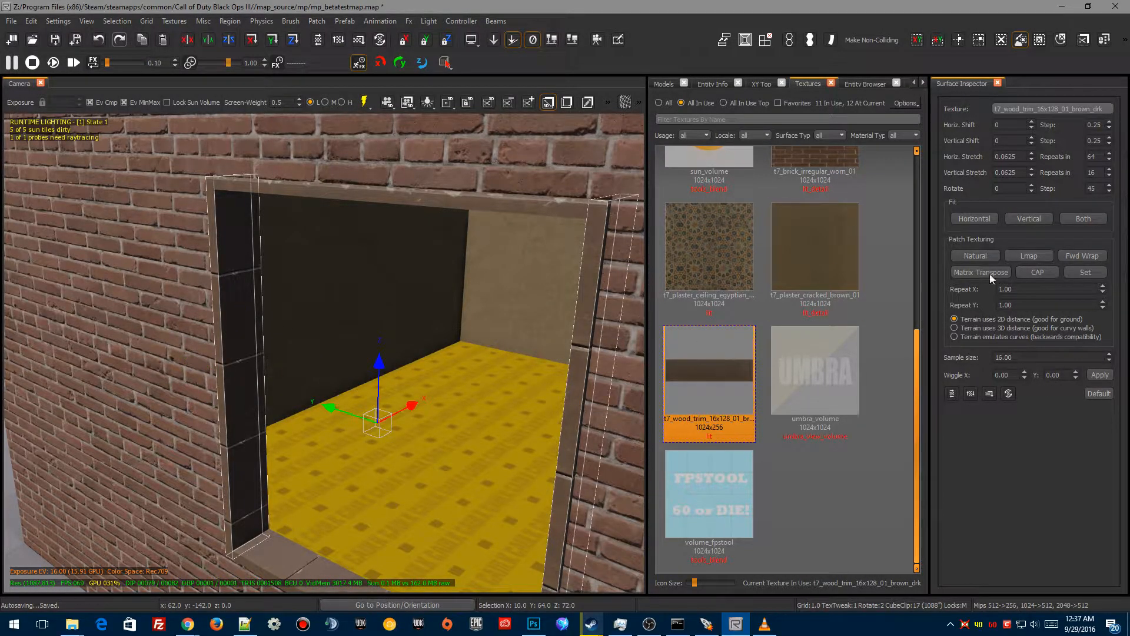
pyautogui.click(1031, 185)
pyautogui.click(1031, 185)
pyautogui.press('Escape')
# Step: Select the bottom frame piece and rotate its texture by 90 degrees
pyautogui.moveTo(337, 397)
pyautogui.mouseDown(button='right')
pyautogui.moveTo(336, 471)
pyautogui.moveTo(359, 401)
pyautogui.moveTo(330, 465)
pyautogui.moveTo(357, 340)
pyautogui.mouseUp(button='right')
pyautogui.keyDown('shift'); pyautogui.click(393, 259); pyautogui.keyUp('shift')
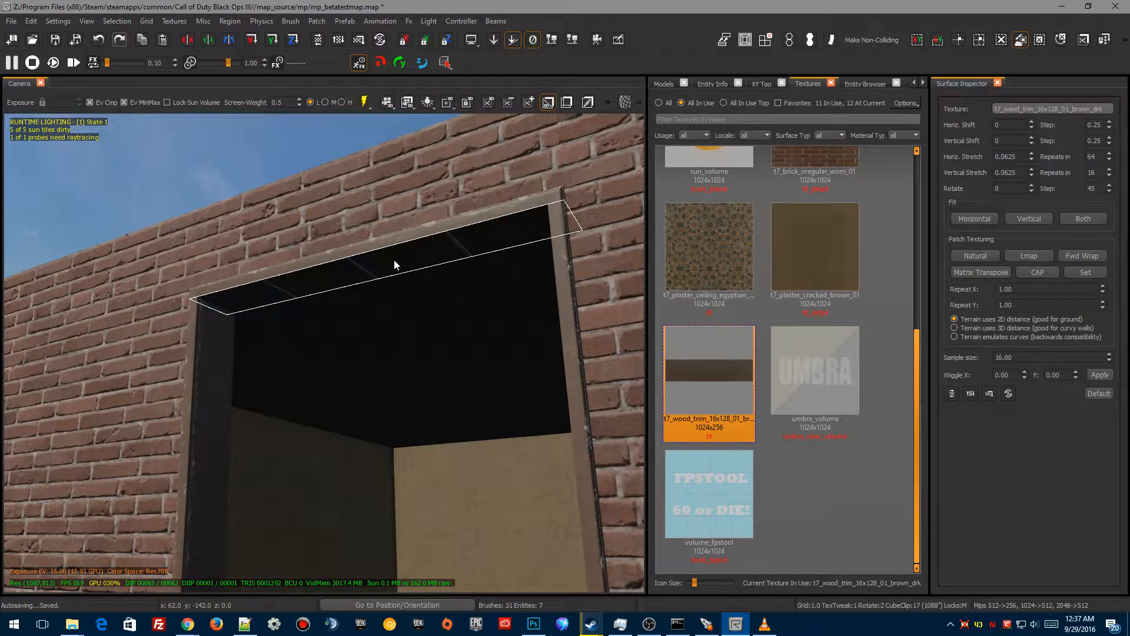
pyautogui.keyDown('ctrl'); pyautogui.keyDown('shift'); pyautogui.click(417, 242); pyautogui.keyUp('shift'); pyautogui.keyUp('ctrl')
pyautogui.moveTo(416, 242)
pyautogui.mouseDown(button='right')
pyautogui.moveTo(415, 400)
pyautogui.moveTo(416, 242)
pyautogui.mouseUp(button='right')
pyautogui.keyDown('ctrl'); pyautogui.keyDown('shift'); pyautogui.click(387, 334); pyautogui.keyUp('shift'); pyautogui.keyUp('ctrl')
pyautogui.moveTo(386, 334); pyautogui.dragTo(499, 331, button='right')
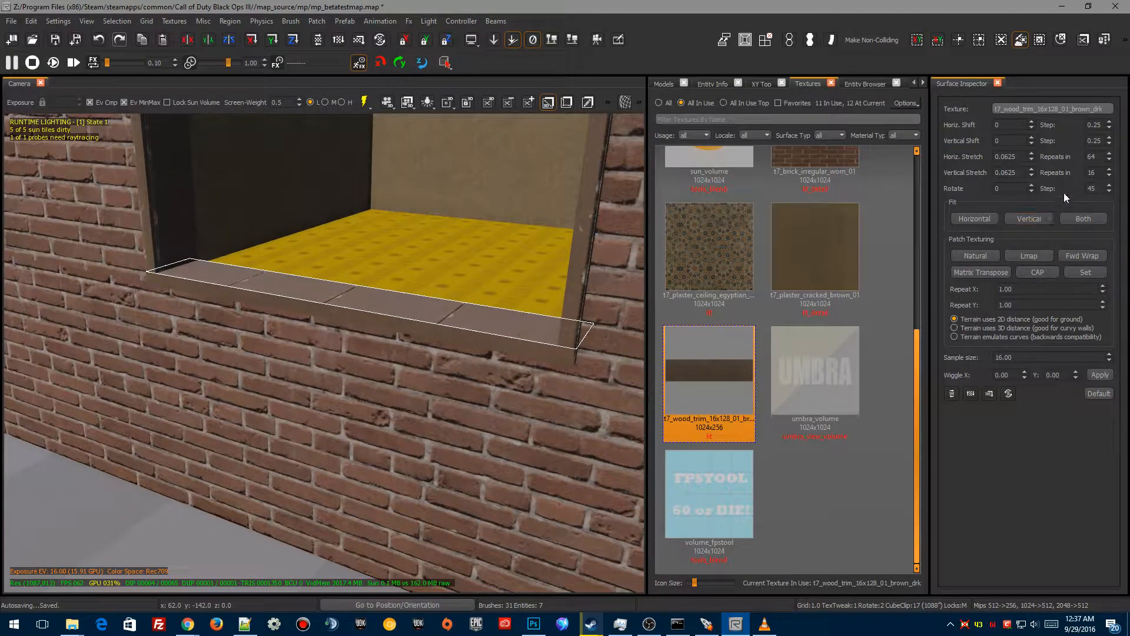
pyautogui.click(1031, 185)
pyautogui.click(1031, 186)
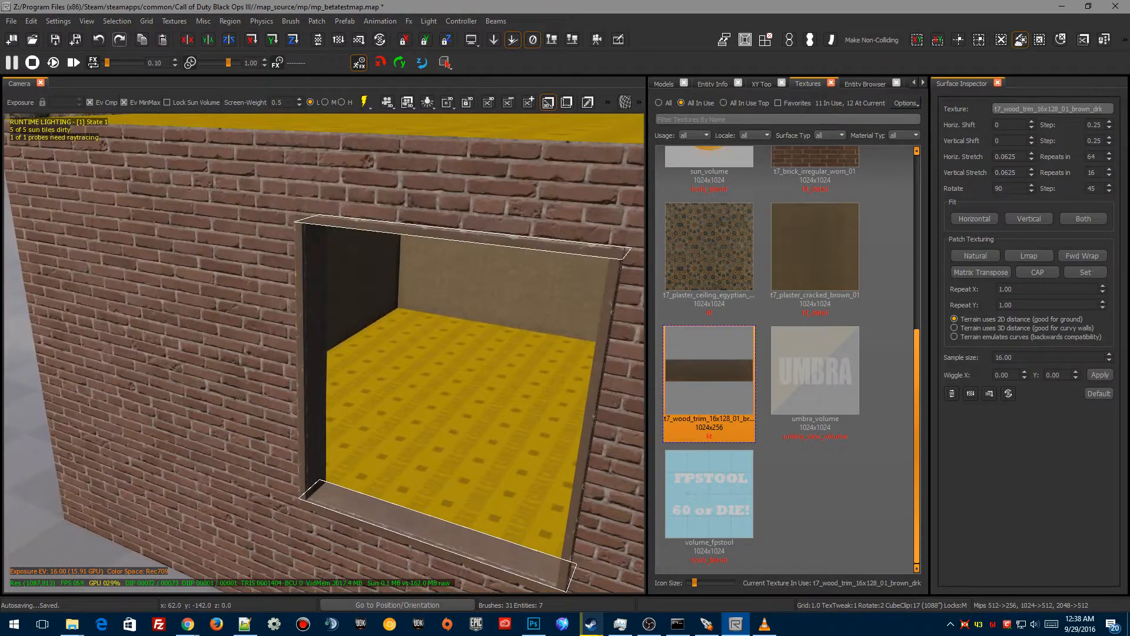
pyautogui.moveTo(377, 374)
pyautogui.mouseDown(button='right')
pyautogui.moveTo(365, 374)
pyautogui.moveTo(406, 371)
pyautogui.moveTo(433, 385)
pyautogui.moveTo(369, 379)
pyautogui.mouseUp(button='right')
pyautogui.press('Escape')
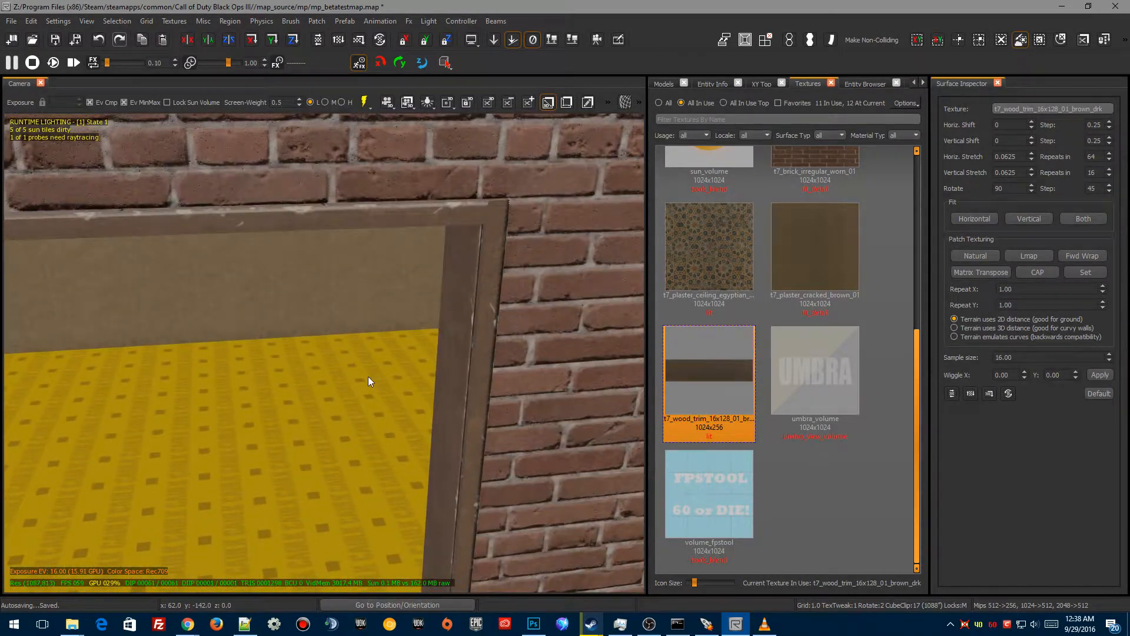
# Step: Select the top frame piece and resize its depth in the top view to sit flush with the wall
pyautogui.moveTo(487, 240); pyautogui.dragTo(464, 221, button='right')
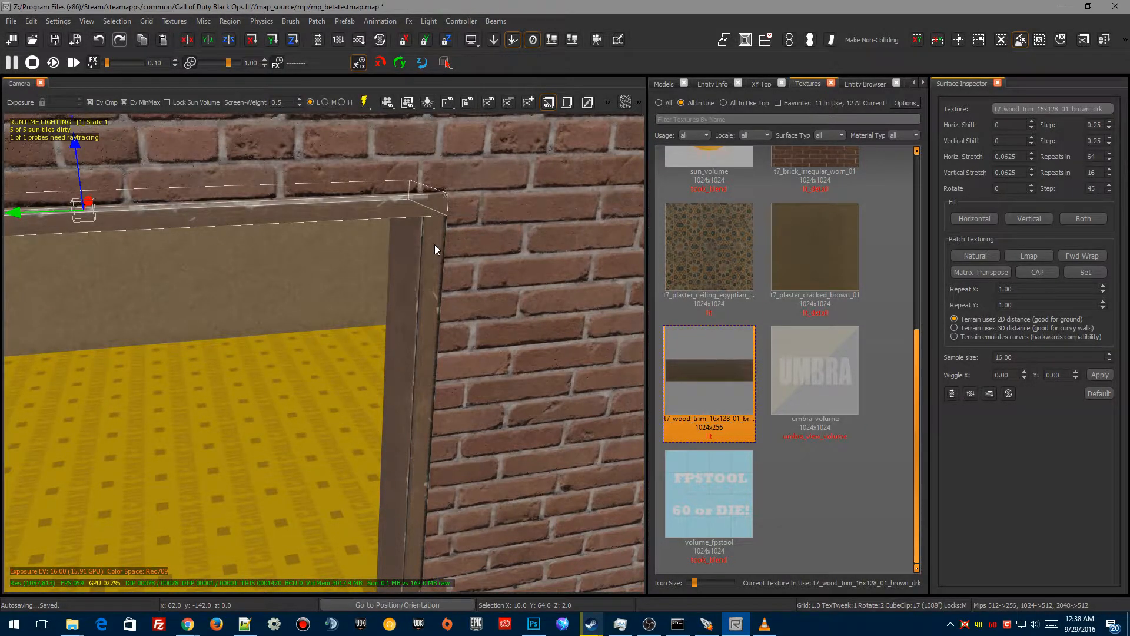
pyautogui.moveTo(407, 285); pyautogui.dragTo(415, 339, button='right')
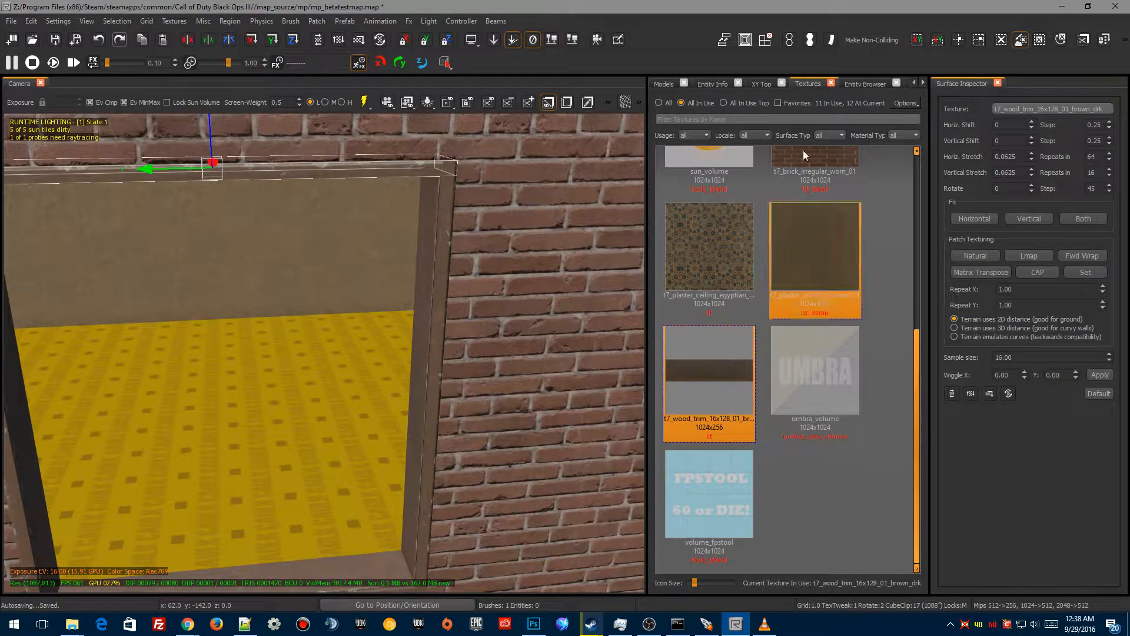
pyautogui.click(759, 83)
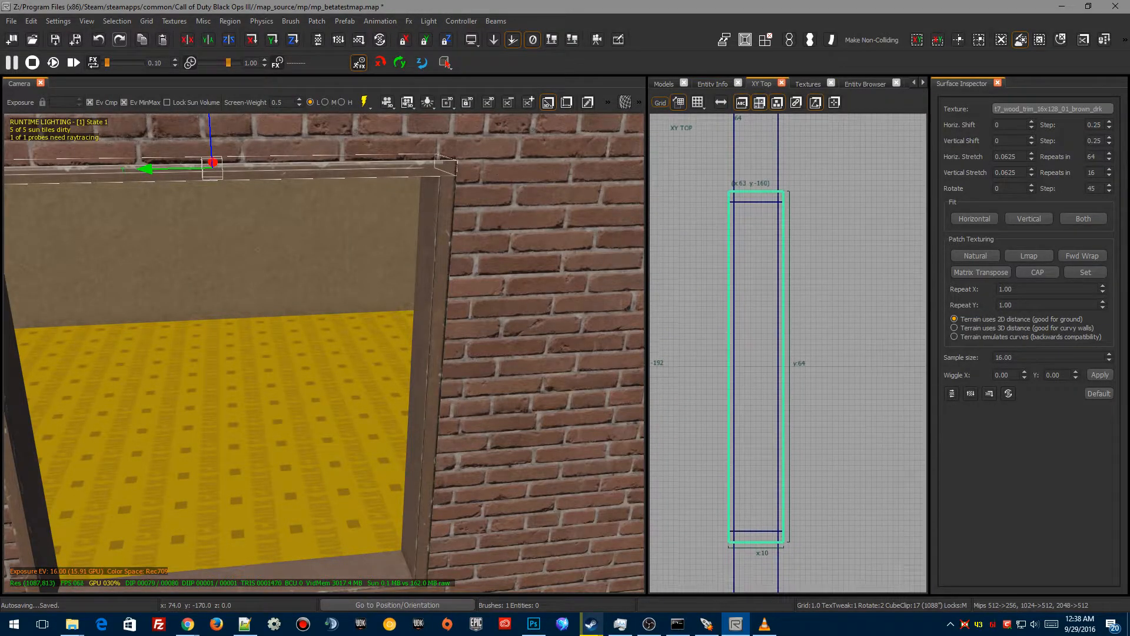
pyautogui.moveTo(746, 156); pyautogui.dragTo(747, 167)
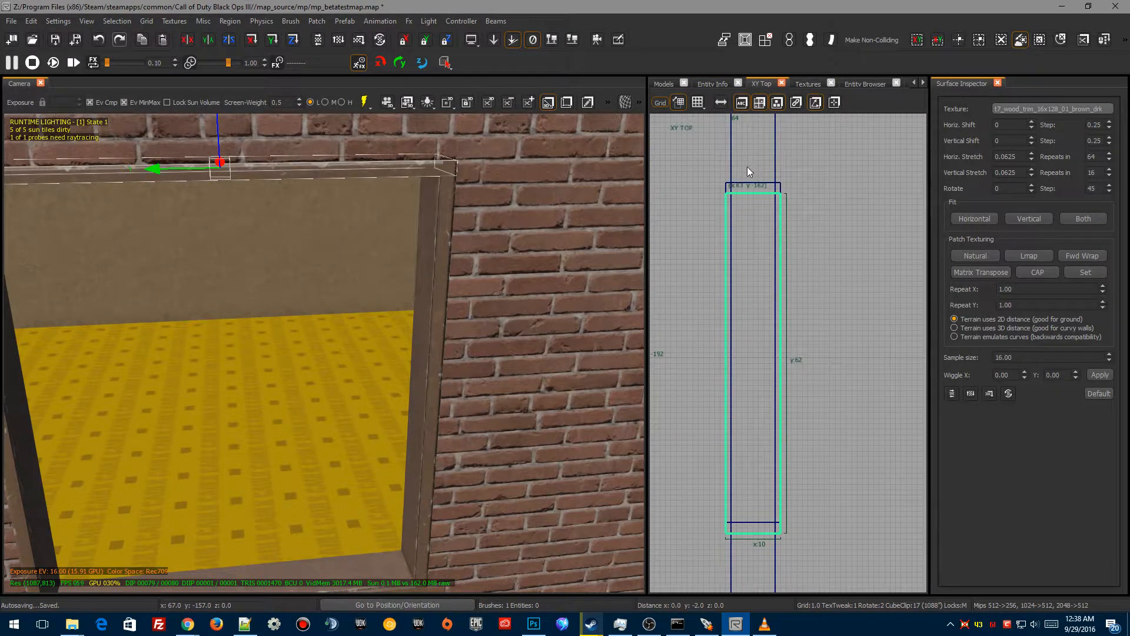
pyautogui.moveTo(747, 559); pyautogui.dragTo(752, 546)
pyautogui.moveTo(723, 356)
pyautogui.mouseDown(button='right')
pyautogui.moveTo(734, 409)
pyautogui.moveTo(743, 338)
pyautogui.mouseUp(button='right')
pyautogui.press('Escape')
# Step: Select the bottom frame piece and shorten both of its ends in the top view to fit the opening
pyautogui.keyDown('shift'); pyautogui.click(387, 559); pyautogui.keyUp('shift')
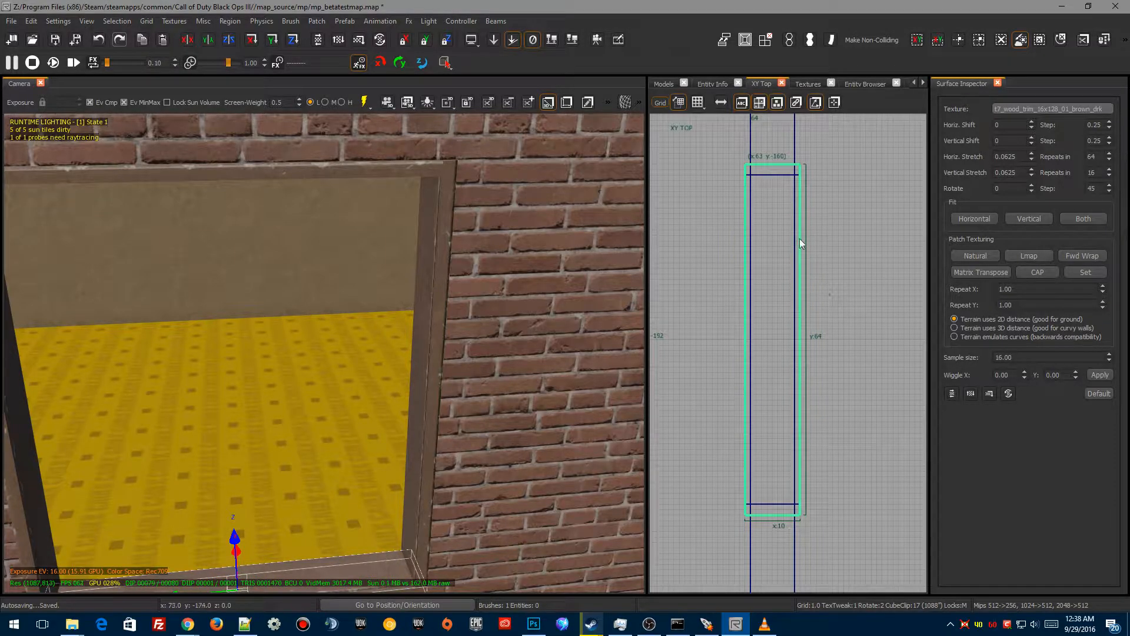
pyautogui.moveTo(775, 150); pyautogui.dragTo(777, 164)
pyautogui.moveTo(775, 544); pyautogui.dragTo(773, 532)
pyautogui.moveTo(305, 352); pyautogui.dragTo(305, 352, button='right')
pyautogui.press('Escape')
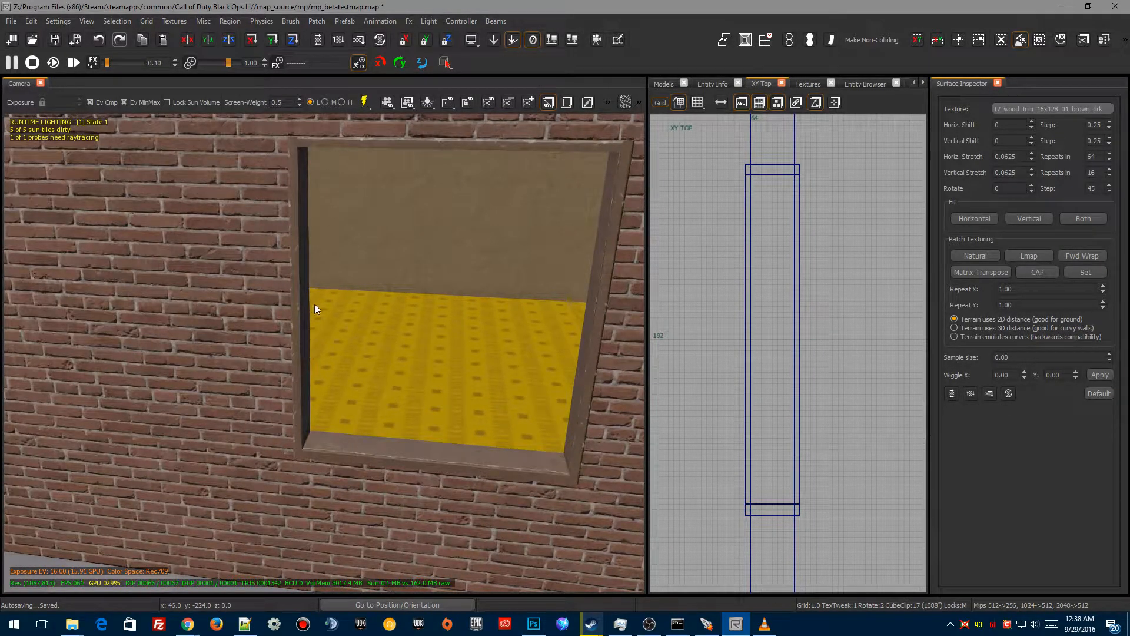
# Step: Inspect the texture rotation of the side and bottom frame pieces
pyautogui.keyDown('shift'); pyautogui.click(300, 285); pyautogui.keyUp('shift')
pyautogui.keyDown('shift'); pyautogui.click(595, 310); pyautogui.keyUp('shift')
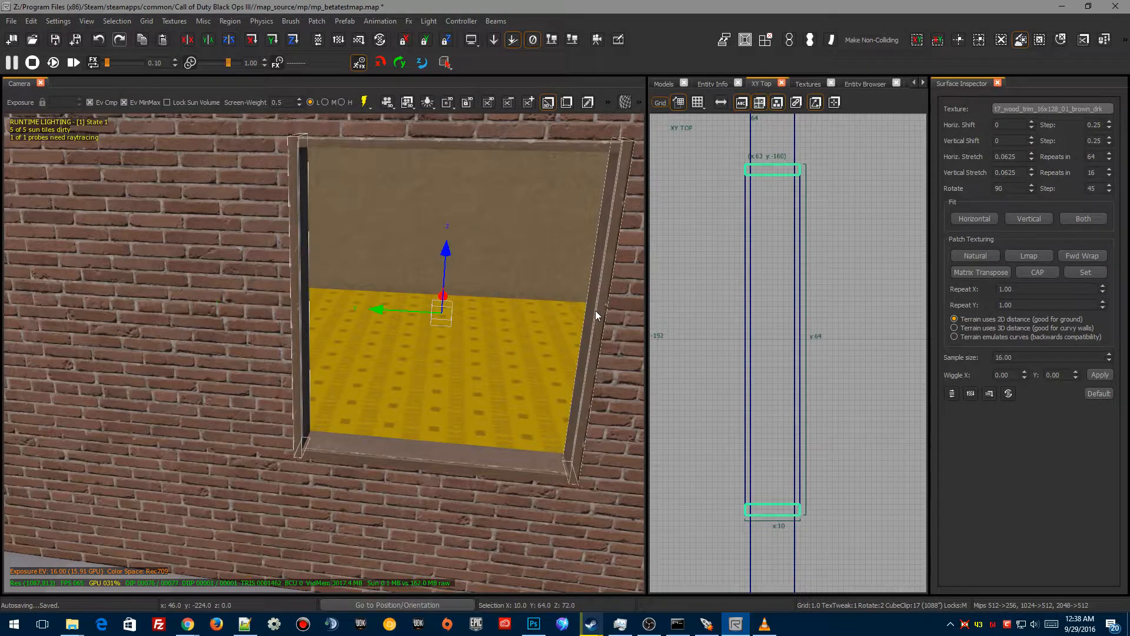
pyautogui.moveTo(419, 436); pyautogui.dragTo(419, 436, button='right')
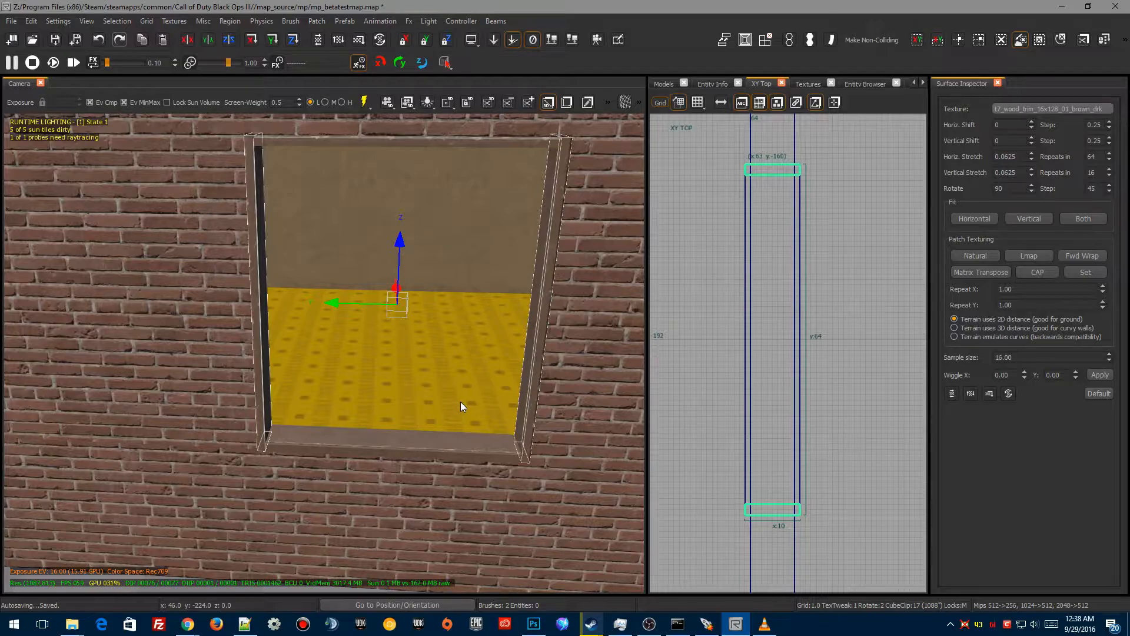
pyautogui.press('Escape')
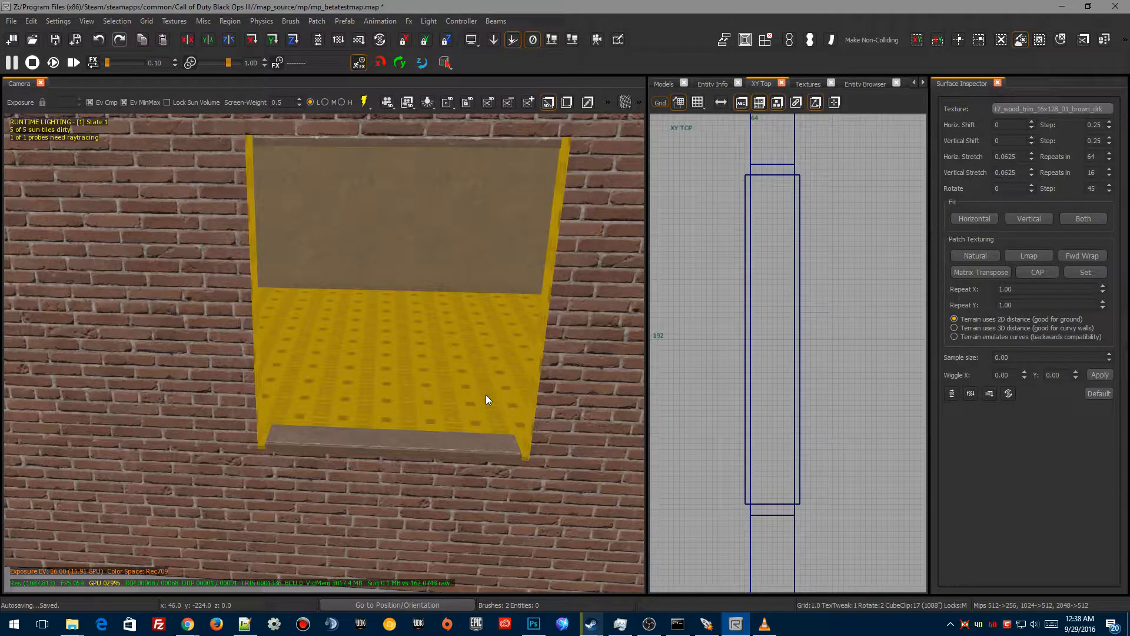
# Step: Examine the window frame joints from inside and outside the room
pyautogui.moveTo(425, 305); pyautogui.dragTo(425, 306, button='right')
pyautogui.moveTo(411, 241); pyautogui.dragTo(412, 241, button='right')
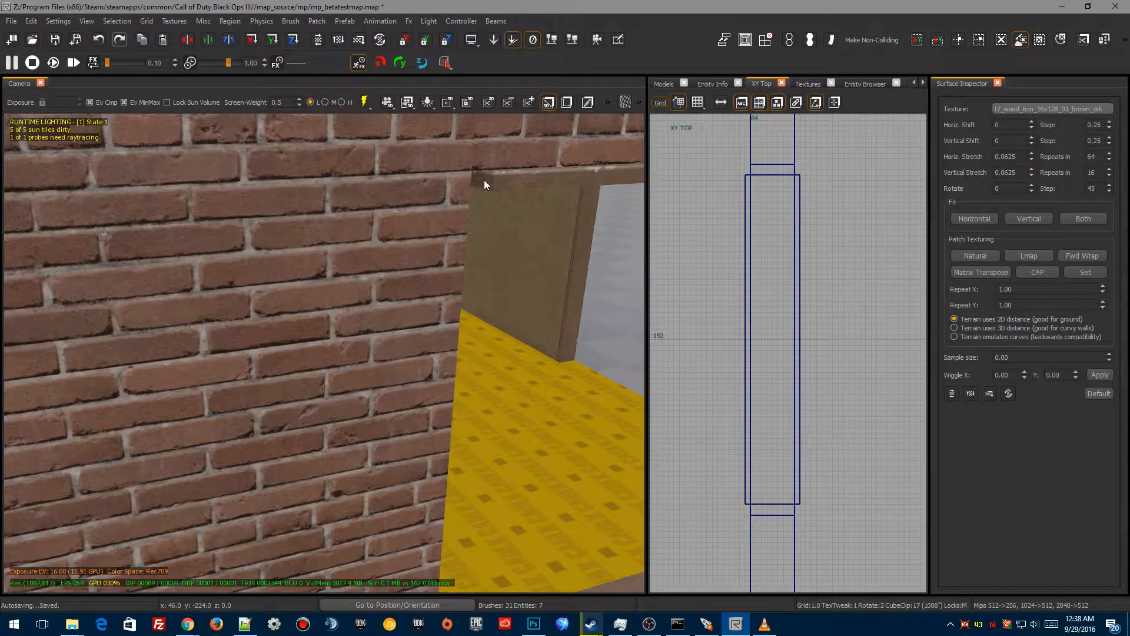
pyautogui.moveTo(484, 178); pyautogui.dragTo(483, 177, button='right')
pyautogui.moveTo(564, 436); pyautogui.dragTo(564, 436, button='right')
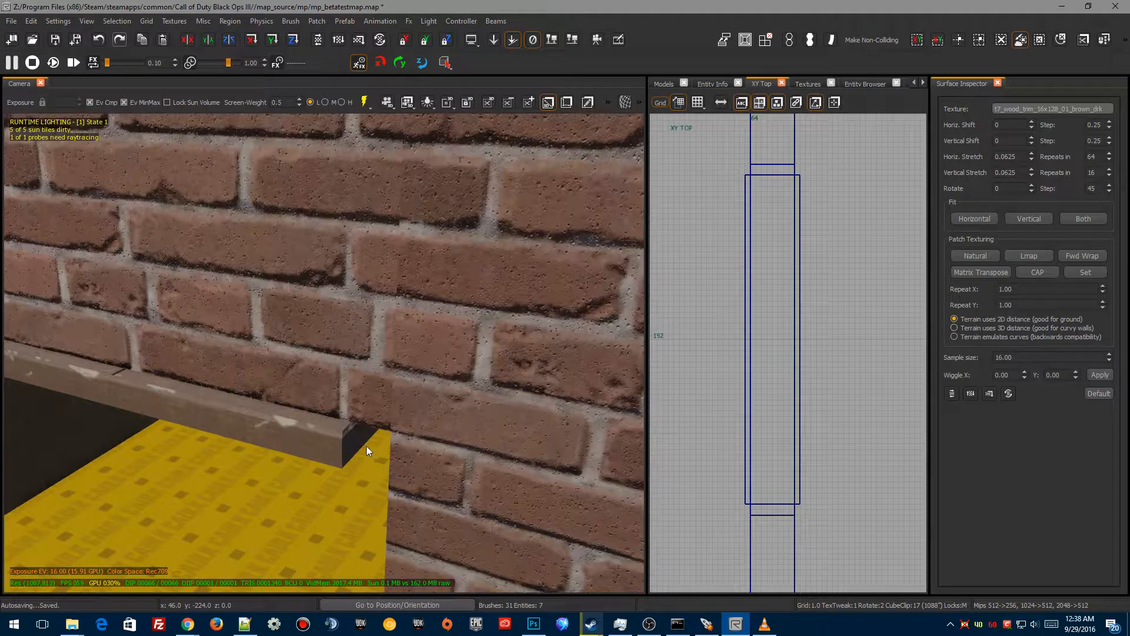
pyautogui.moveTo(352, 436); pyautogui.dragTo(352, 437, button='right')
pyautogui.moveTo(347, 564); pyautogui.dragTo(413, 532, button='right')
pyautogui.keyDown('ctrl'); pyautogui.keyDown('alt'); pyautogui.keyDown('shift'); pyautogui.click(406, 503); pyautogui.keyUp('shift'); pyautogui.keyUp('alt'); pyautogui.keyUp('ctrl')
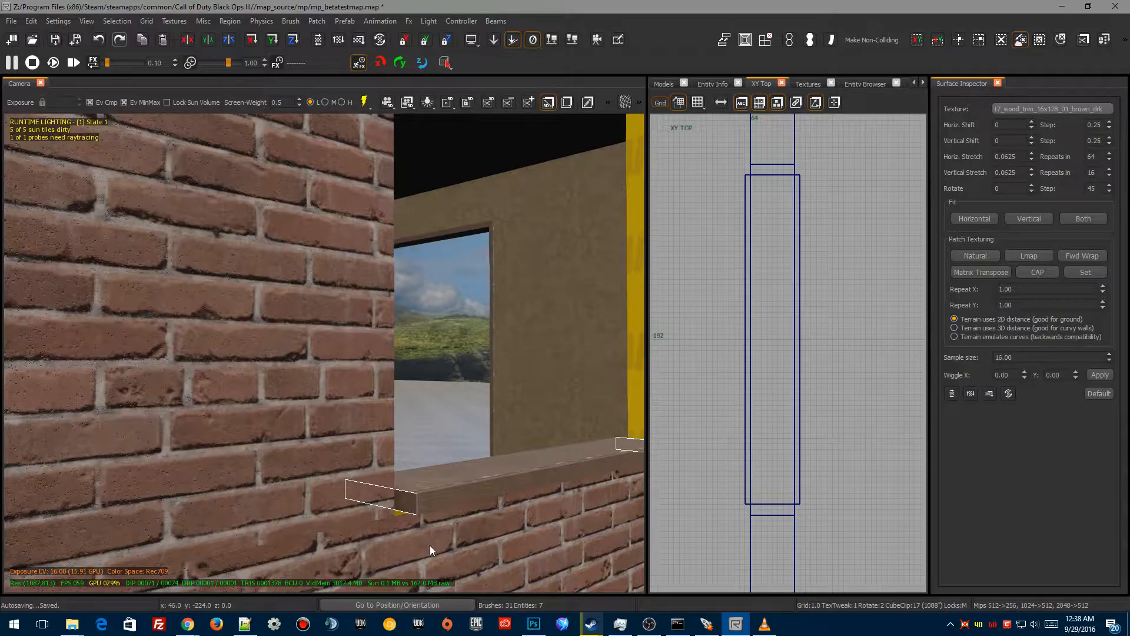
pyautogui.moveTo(430, 546); pyautogui.dragTo(430, 545, button='right')
pyautogui.moveTo(446, 507); pyautogui.dragTo(412, 515, button='right')
pyautogui.moveTo(618, 339); pyautogui.dragTo(617, 339, button='right')
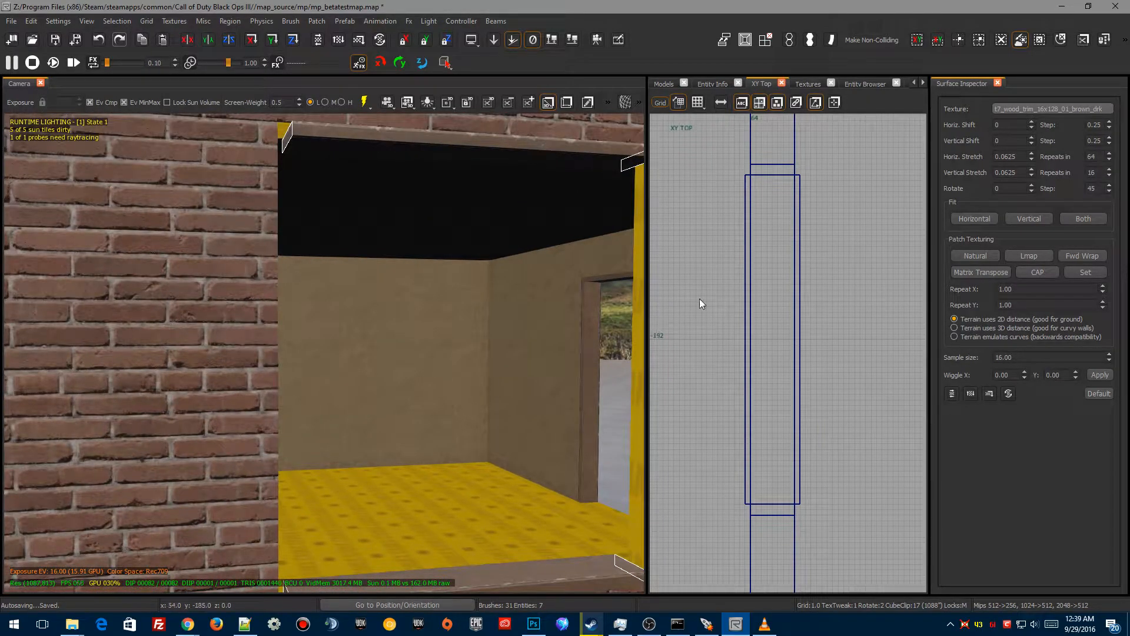
# Step: Pick the caulk texture in the texture browser
pyautogui.click(807, 83)
pyautogui.scroll(5, 784, 347)
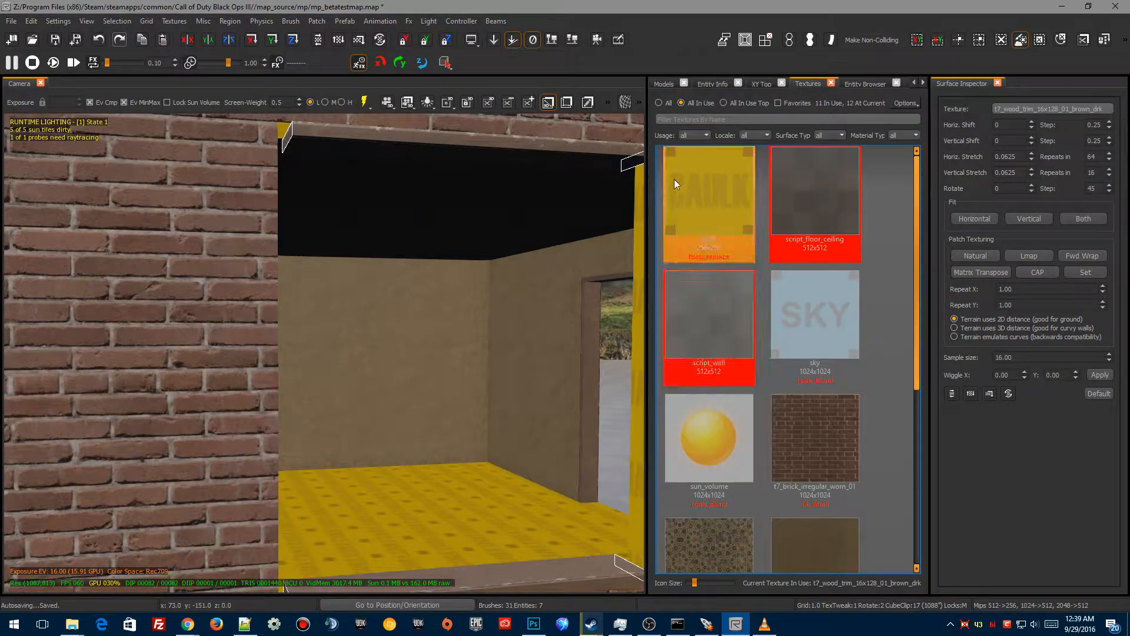
pyautogui.click(705, 199)
pyautogui.moveTo(397, 326); pyautogui.dragTo(387, 321, button='right')
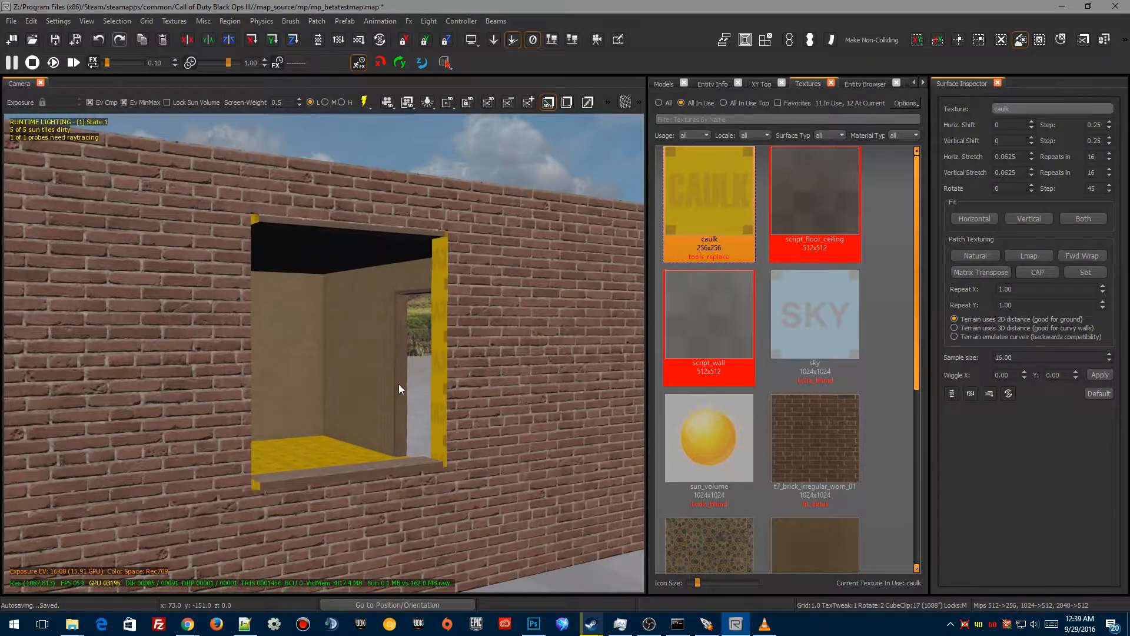
pyautogui.hotkey('shift', 'h')
pyautogui.moveTo(414, 430); pyautogui.dragTo(414, 429, button='right')
pyautogui.moveTo(345, 342); pyautogui.dragTo(345, 342, button='right')
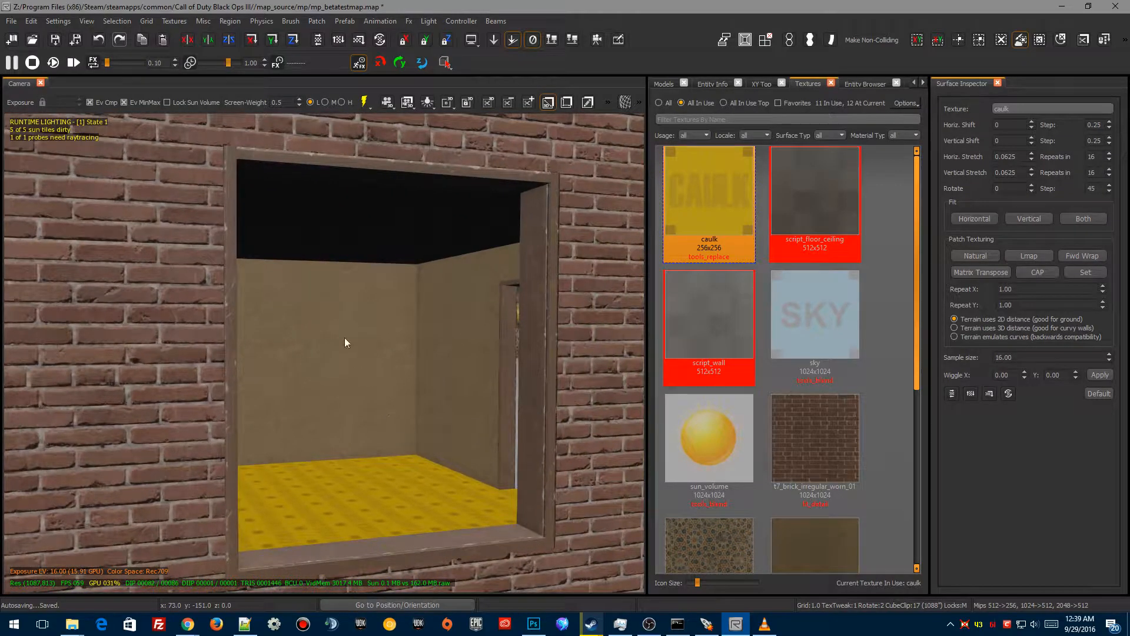
# Step: Select the frame piece faces hidden against the wall and apply the caulk texture to them
pyautogui.click(288, 159)
pyautogui.keyDown('shift'); pyautogui.click(436, 542); pyautogui.keyUp('shift')
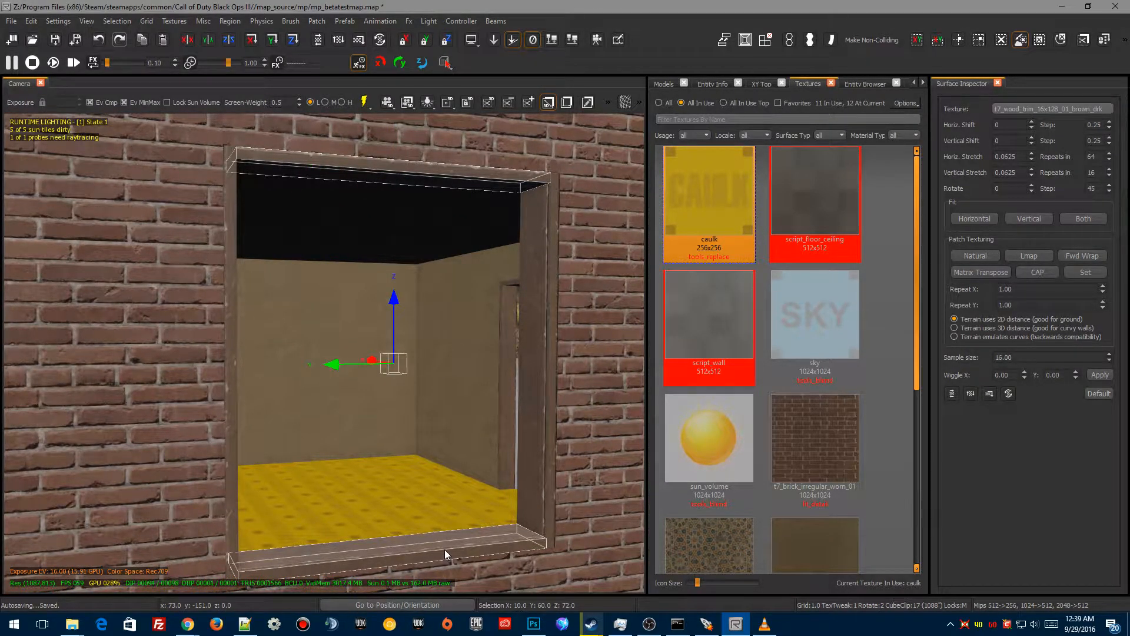
pyautogui.moveTo(458, 452); pyautogui.dragTo(458, 453, button='right')
pyautogui.press('Escape')
pyautogui.keyDown('ctrl'); pyautogui.keyDown('shift'); pyautogui.click(558, 537); pyautogui.keyUp('shift'); pyautogui.keyUp('ctrl')
pyautogui.moveTo(559, 539); pyautogui.dragTo(559, 539, button='right')
pyautogui.keyDown('ctrl'); pyautogui.keyDown('alt'); pyautogui.keyDown('shift'); pyautogui.click(503, 492); pyautogui.keyUp('shift'); pyautogui.keyUp('alt'); pyautogui.keyUp('ctrl')
pyautogui.moveTo(503, 492); pyautogui.dragTo(504, 492, button='right')
pyautogui.moveTo(457, 359); pyautogui.dragTo(457, 359, button='right')
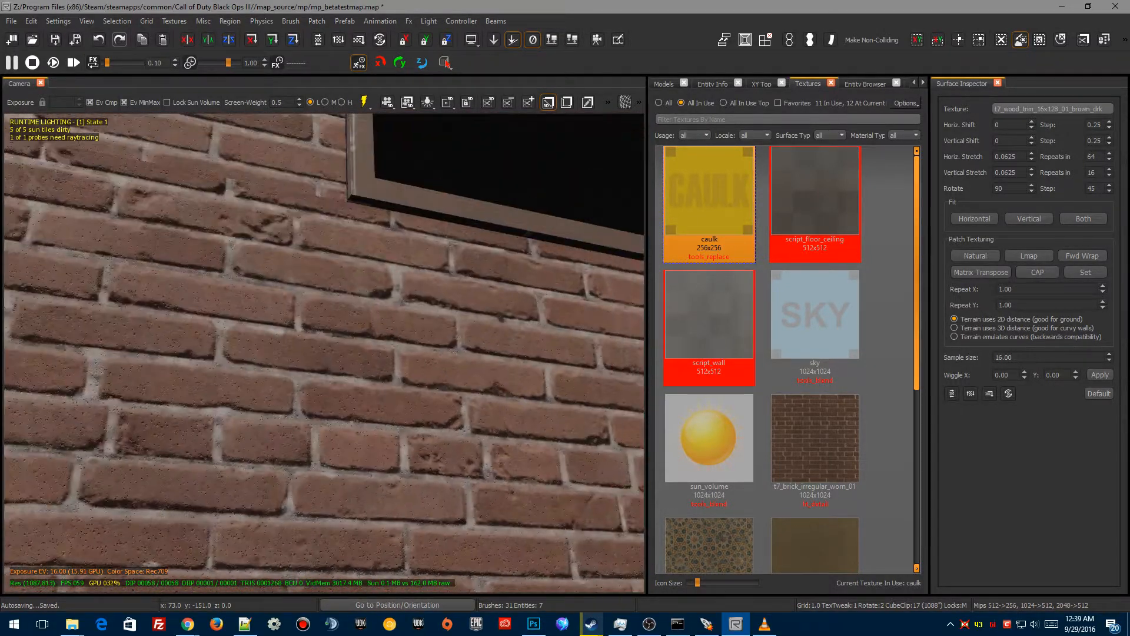
pyautogui.keyDown('ctrl'); pyautogui.keyDown('alt'); pyautogui.keyDown('shift'); pyautogui.click(355, 200); pyautogui.keyUp('shift'); pyautogui.keyUp('alt'); pyautogui.keyUp('ctrl')
pyautogui.moveTo(375, 372); pyautogui.dragTo(375, 372, button='right')
pyautogui.keyDown('ctrl'); pyautogui.keyDown('alt'); pyautogui.keyDown('shift'); pyautogui.click(265, 374); pyautogui.keyUp('shift'); pyautogui.keyUp('alt'); pyautogui.keyUp('ctrl')
pyautogui.moveTo(271, 464); pyautogui.dragTo(270, 464, button='right')
pyautogui.click(708, 245)
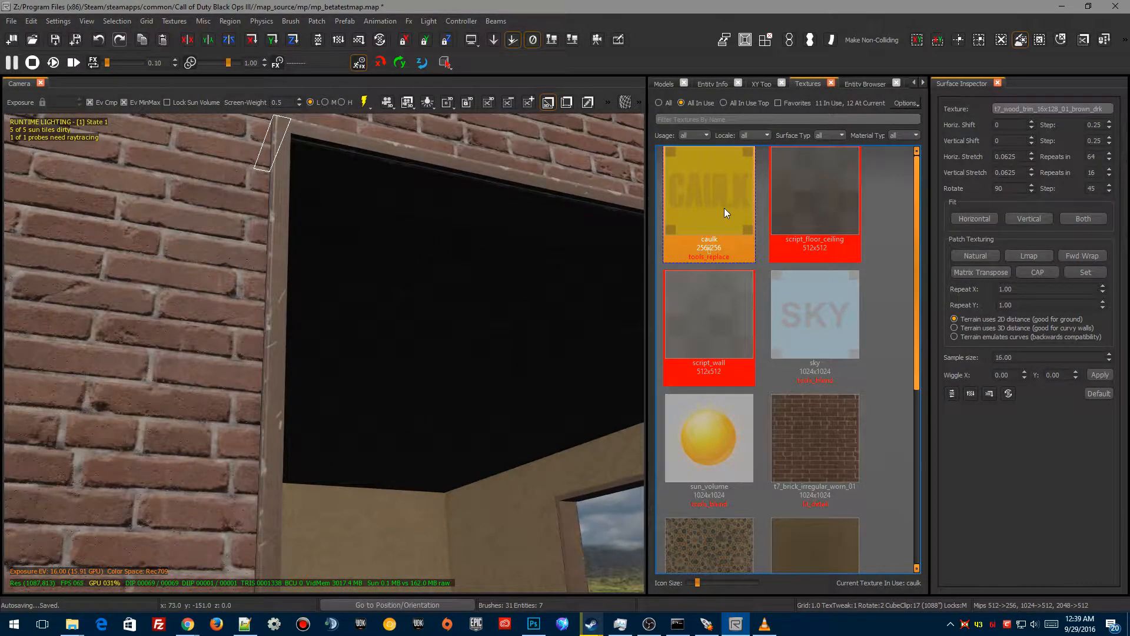
# Step: Select the top and bottom frame pieces and drag the top piece's outer edges in the side view to miter both its ends
pyautogui.moveTo(529, 265); pyautogui.dragTo(529, 265, button='right')
pyautogui.moveTo(426, 321); pyautogui.dragTo(425, 321, button='right')
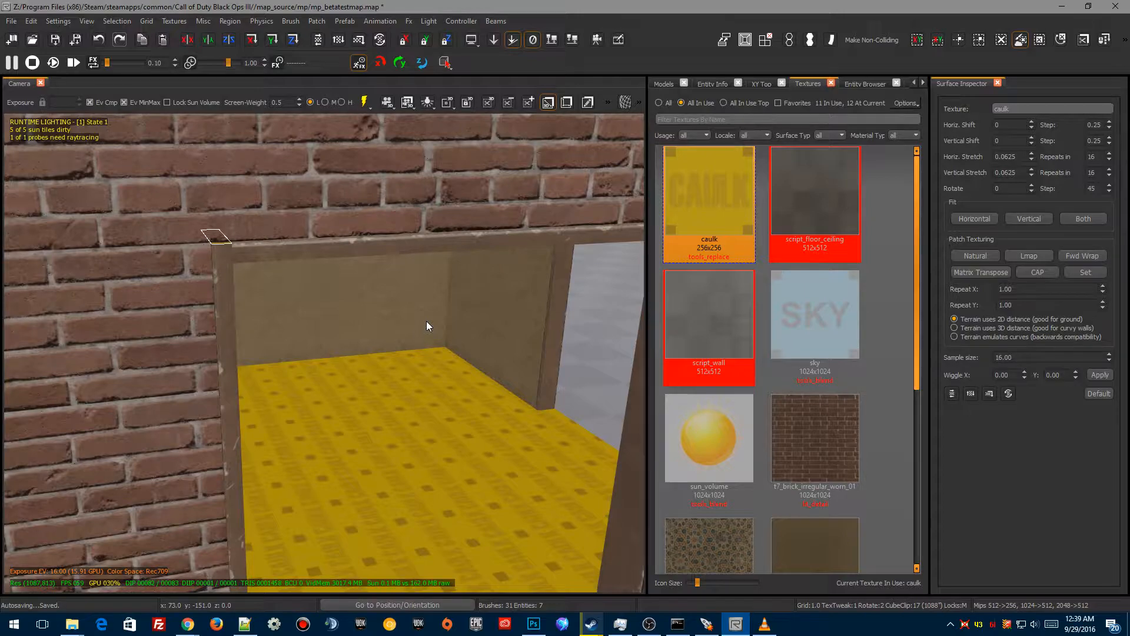
pyautogui.moveTo(427, 243); pyautogui.dragTo(427, 242, button='right')
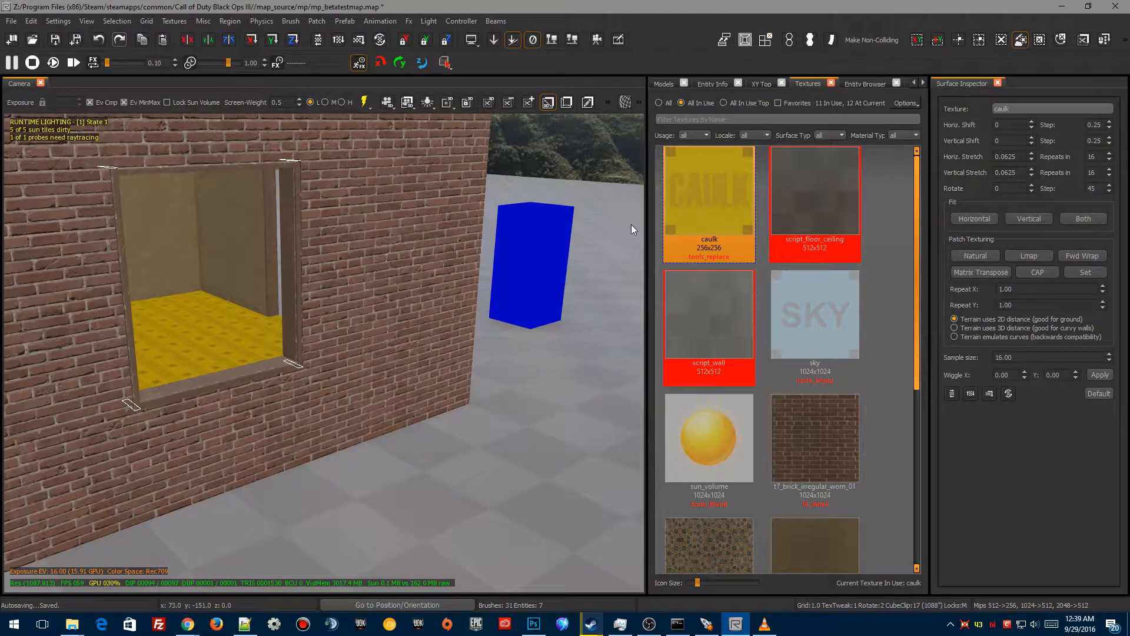
pyautogui.moveTo(424, 346); pyautogui.dragTo(409, 321, button='right')
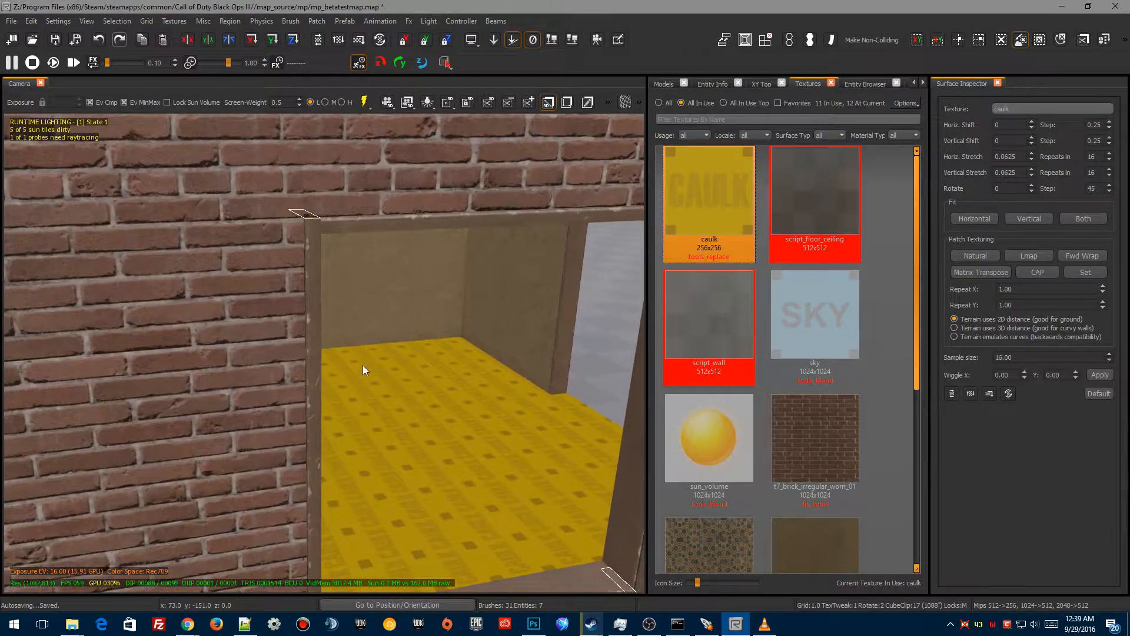
pyautogui.click(766, 83)
pyautogui.hotkey('ctrl', 'Tab')
pyautogui.moveTo(799, 438); pyautogui.dragTo(674, 444, button='right')
pyautogui.scroll(-5, 800, 437)
pyautogui.hotkey('ctrl', 'Tab')
pyautogui.scroll(6, 800, 463)
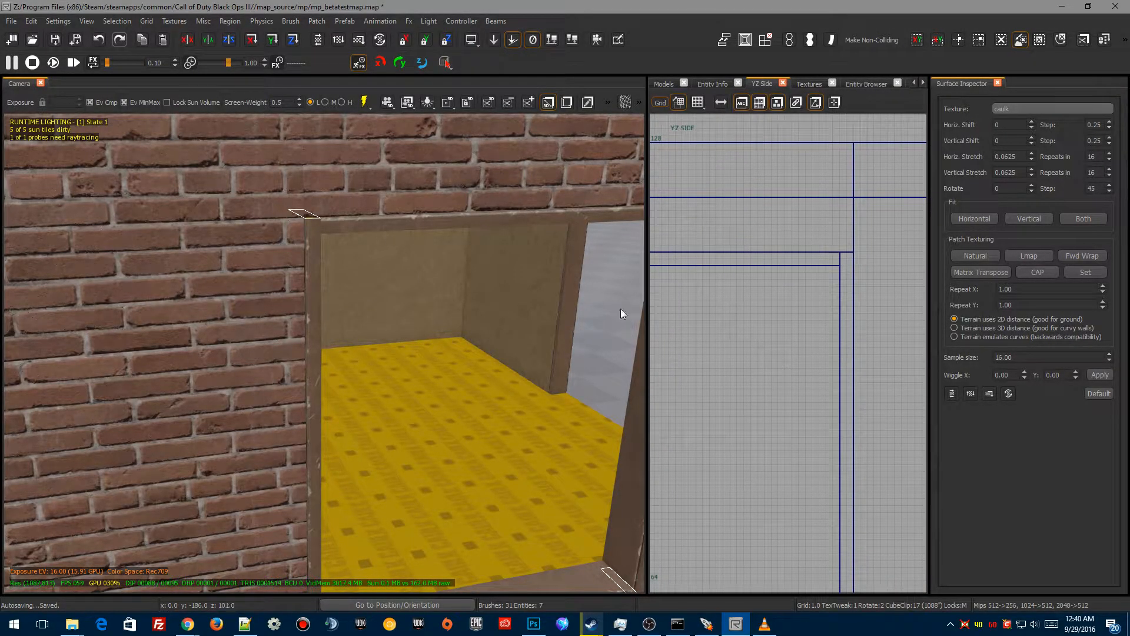
pyautogui.click(351, 222)
pyautogui.scroll(3, 453, 396)
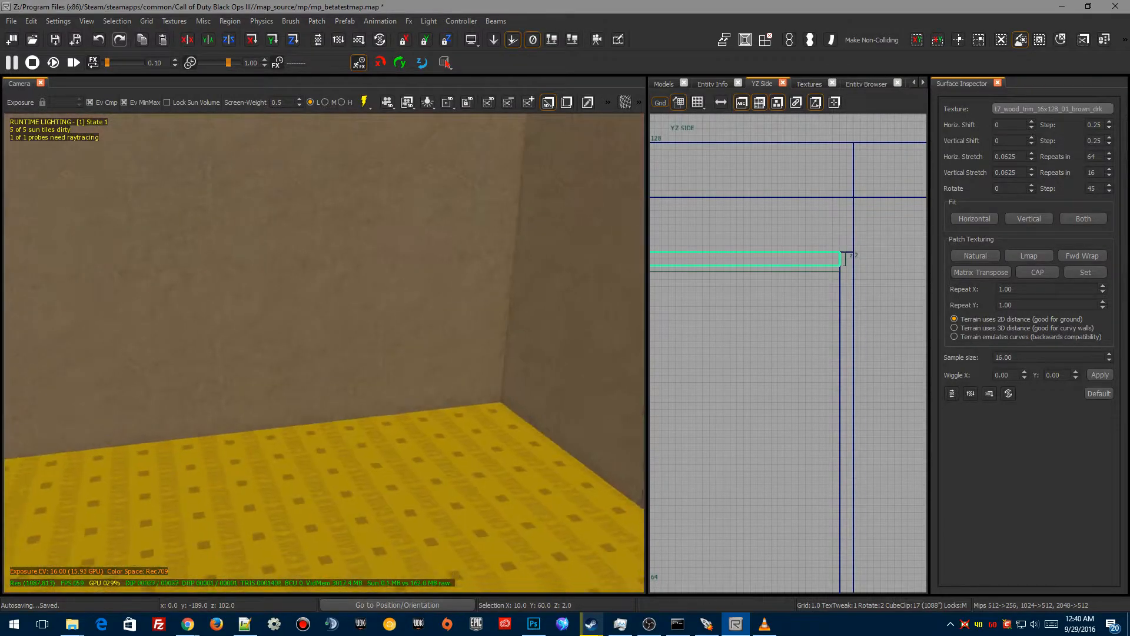
pyautogui.scroll(-3, 454, 396)
pyautogui.keyDown('shift'); pyautogui.click(530, 497); pyautogui.keyUp('shift')
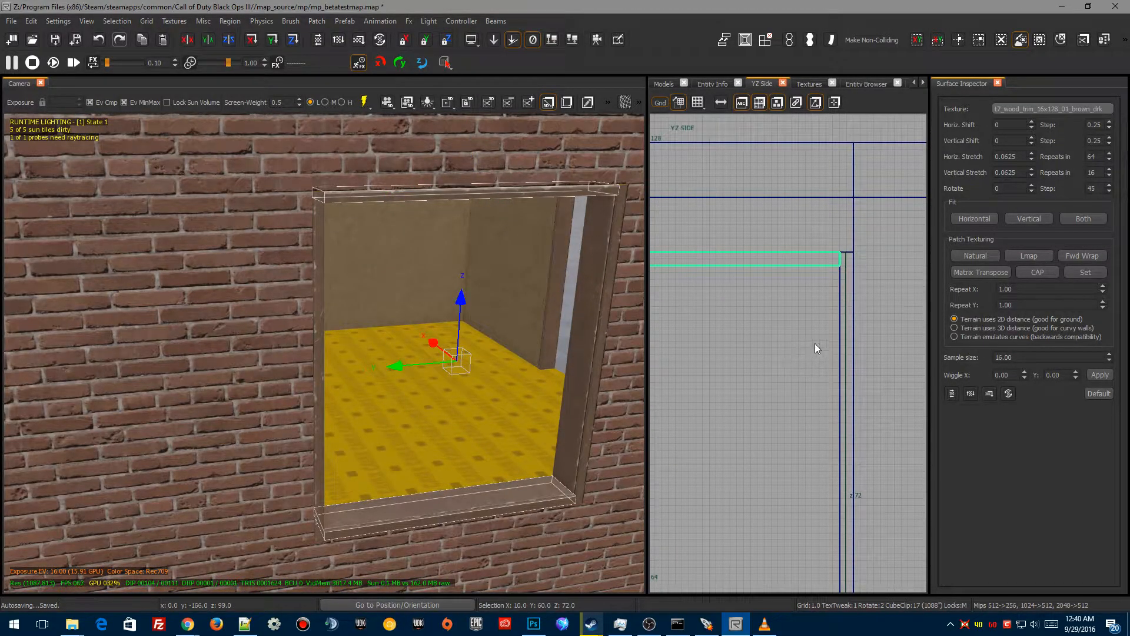
pyautogui.scroll(5, 849, 251)
pyautogui.press('e')
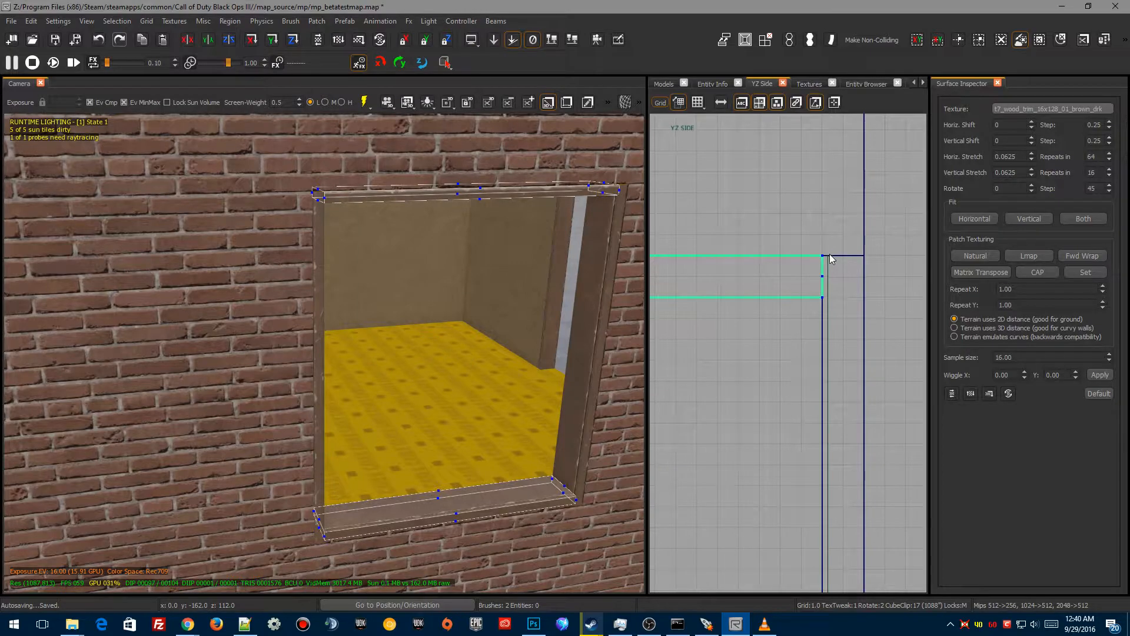
pyautogui.moveTo(821, 255); pyautogui.dragTo(863, 256)
pyautogui.scroll(-6, 787, 394)
pyautogui.scroll(6, 759, 297)
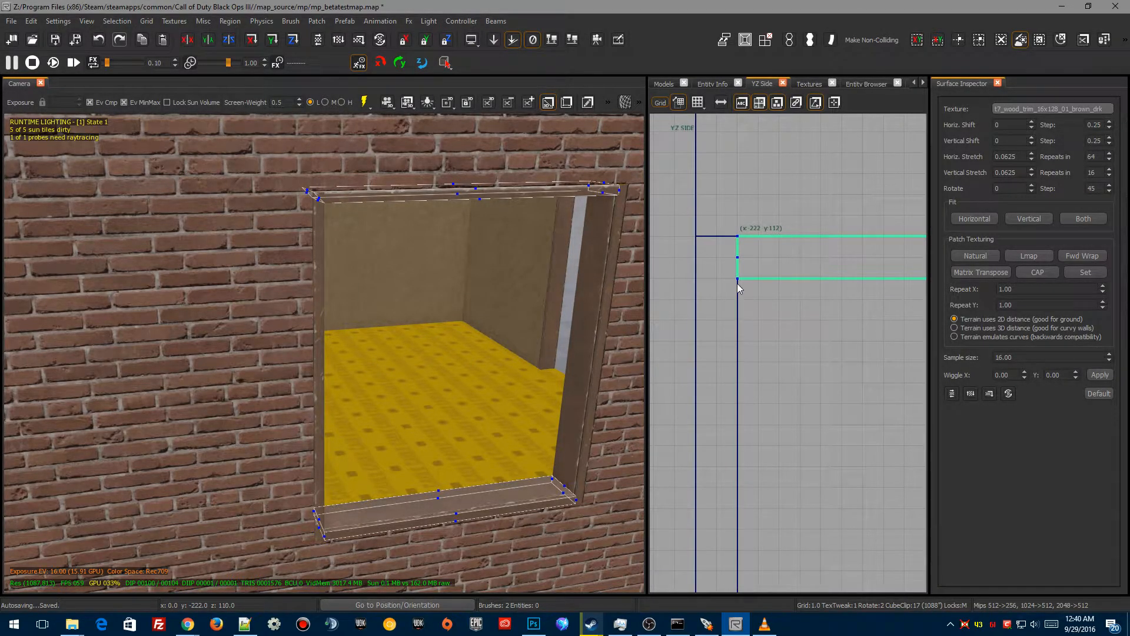
pyautogui.moveTo(737, 236); pyautogui.dragTo(696, 236)
pyautogui.scroll(-6, 727, 284)
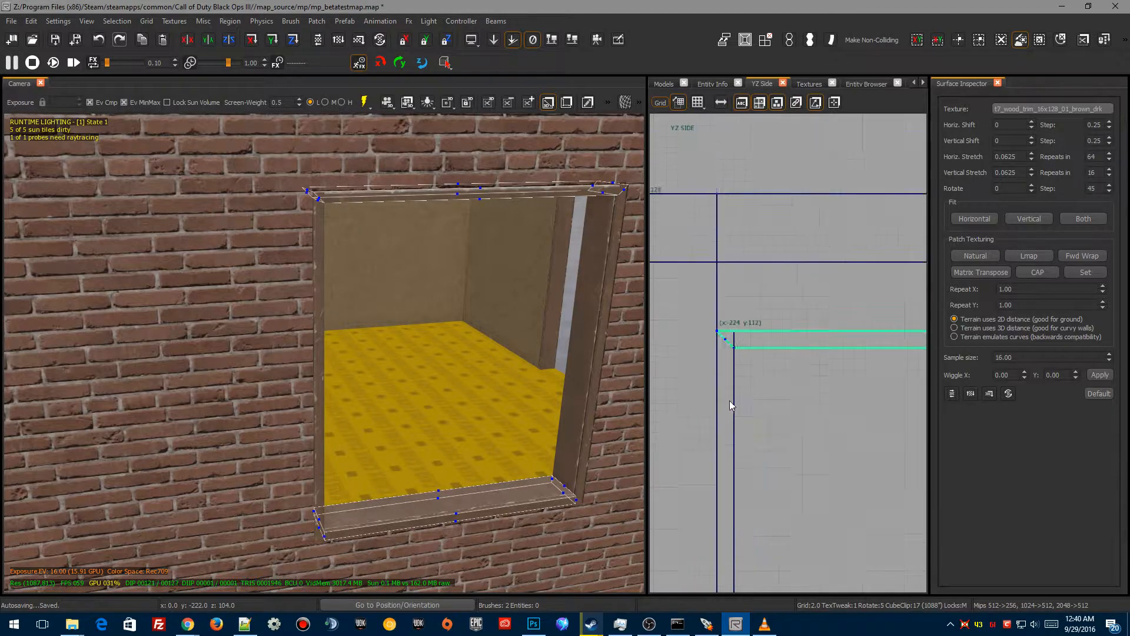
pyautogui.scroll(6, 730, 306)
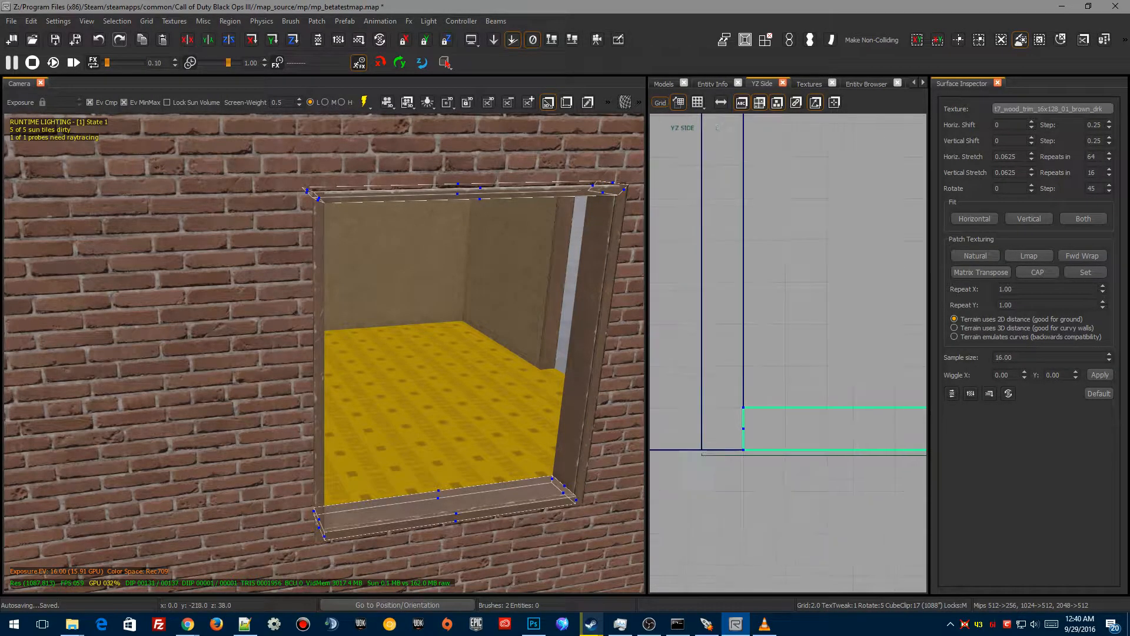
# Step: Drag the bottom frame piece's outer edges in the side view to miter both its ends
pyautogui.moveTo(771, 392); pyautogui.dragTo(729, 391)
pyautogui.scroll(-6, 767, 465)
pyautogui.moveTo(774, 465); pyautogui.dragTo(465, 465, button='right')
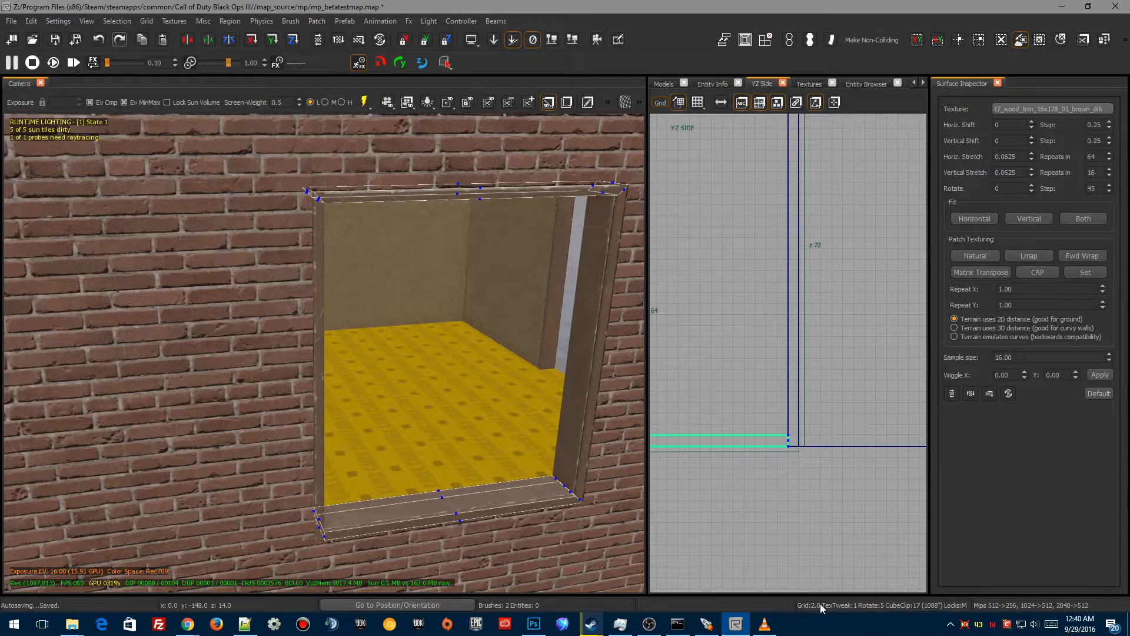
pyautogui.scroll(3, 776, 450)
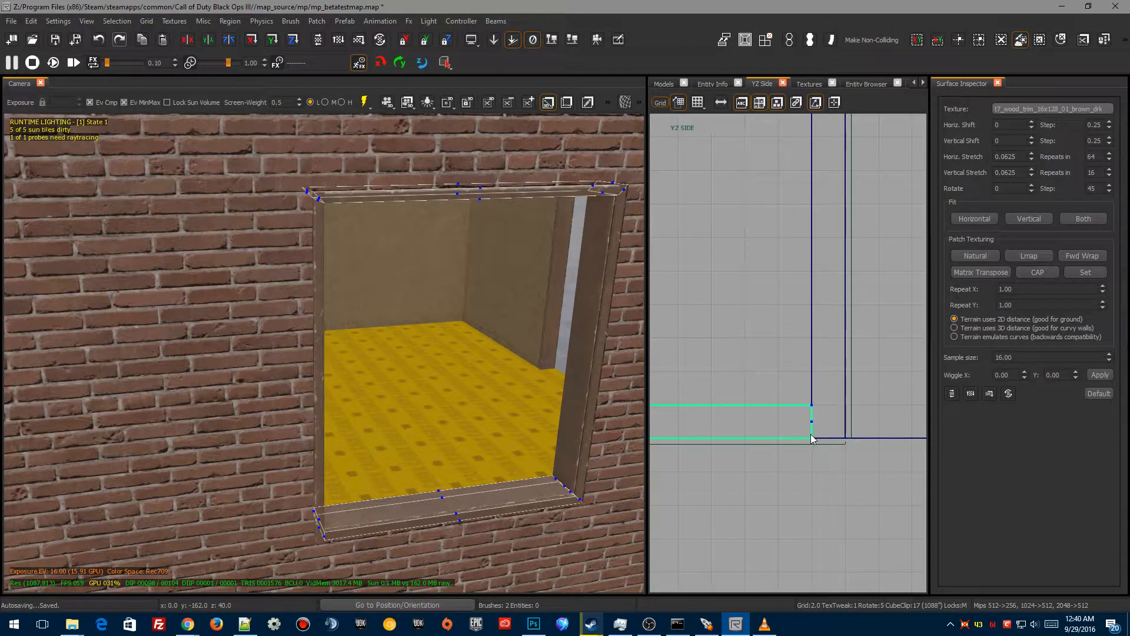
pyautogui.moveTo(812, 439); pyautogui.dragTo(845, 439)
pyautogui.press('Escape')
# Step: Select both side frame pieces and move their corner vertices in the side view to miter their top and bottom ends
pyautogui.keyDown('shift'); pyautogui.click(613, 244); pyautogui.keyUp('shift')
pyautogui.keyDown('shift'); pyautogui.click(323, 323); pyautogui.keyUp('shift')
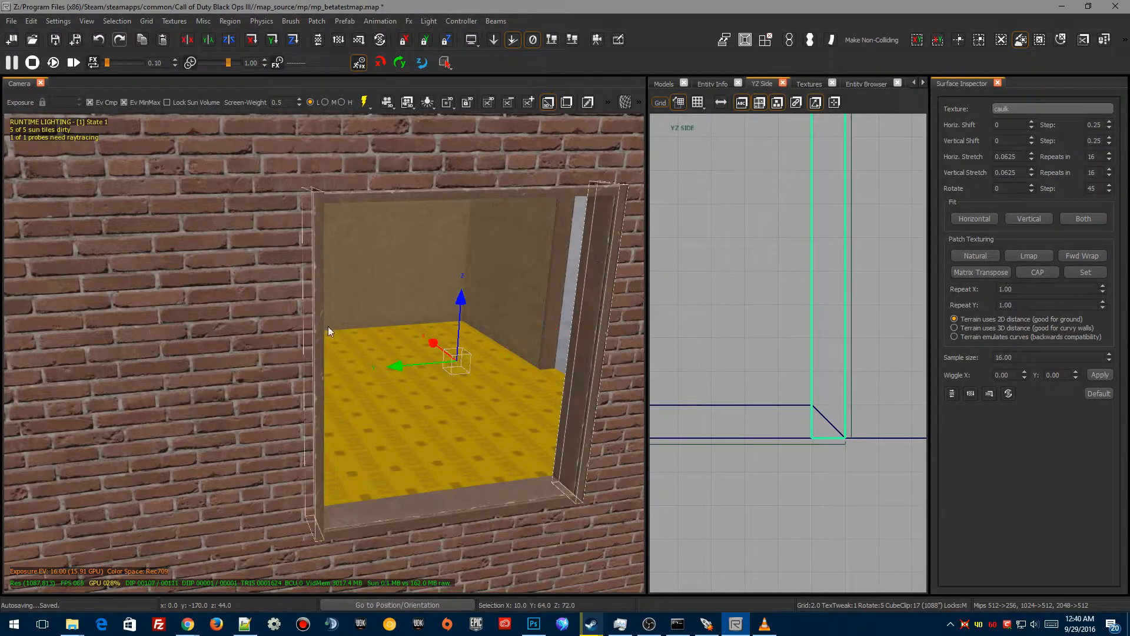
pyautogui.press('v')
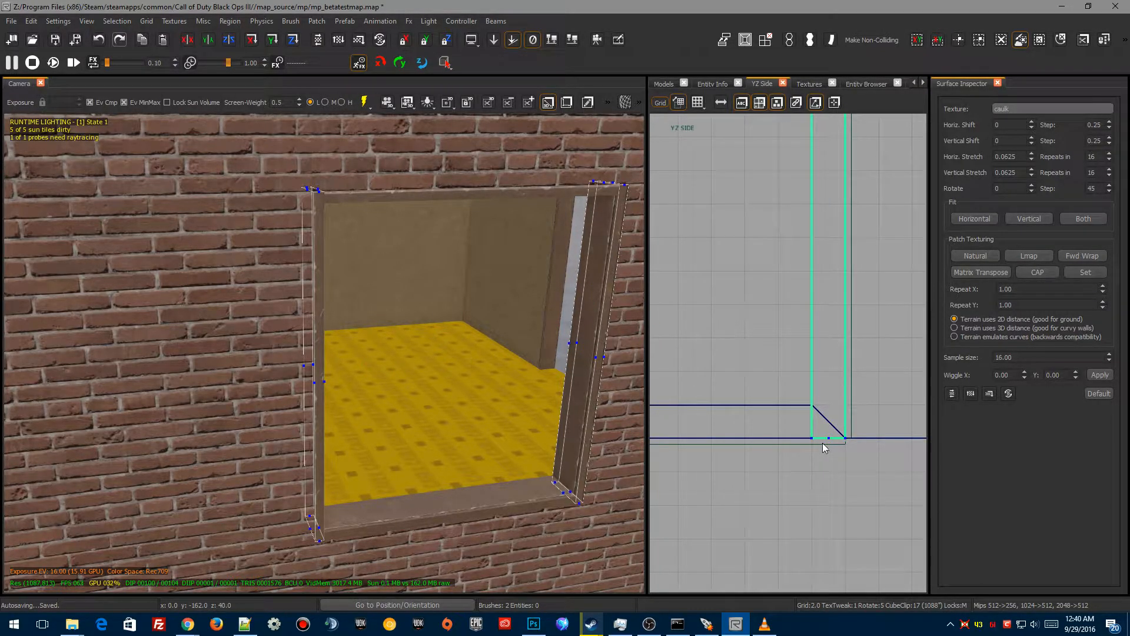
pyautogui.moveTo(811, 437); pyautogui.dragTo(812, 405)
pyautogui.scroll(-5, 789, 430)
pyautogui.moveTo(811, 186); pyautogui.dragTo(821, 336, button='right')
pyautogui.scroll(4, 819, 276)
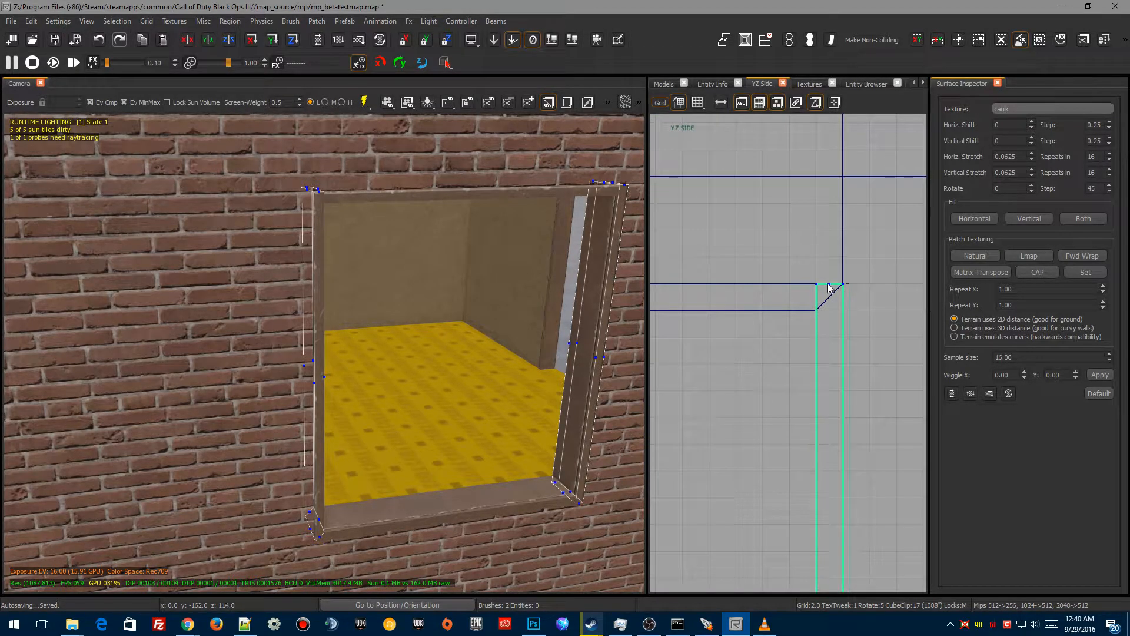
pyautogui.moveTo(819, 288); pyautogui.dragTo(821, 324)
pyautogui.moveTo(702, 456)
pyautogui.mouseDown(button='right')
pyautogui.moveTo(885, 576)
pyautogui.moveTo(995, 589)
pyautogui.moveTo(1118, 578)
pyautogui.moveTo(1086, 593)
pyautogui.mouseUp(button='right')
pyautogui.moveTo(775, 208); pyautogui.dragTo(772, 225)
pyautogui.moveTo(785, 469)
pyautogui.mouseDown(button='right')
pyautogui.moveTo(806, 2)
pyautogui.moveTo(771, 191)
pyautogui.mouseUp(button='right')
pyautogui.moveTo(783, 420); pyautogui.dragTo(783, 398)
pyautogui.press('Escape')
# Step: Examine the finished window frame from outside the building
pyautogui.moveTo(408, 408)
pyautogui.mouseDown(button='right')
pyautogui.moveTo(400, 465)
pyautogui.moveTo(506, 453)
pyautogui.moveTo(412, 459)
pyautogui.moveTo(506, 453)
pyautogui.moveTo(447, 477)
pyautogui.moveTo(395, 397)
pyautogui.mouseUp(button='right')
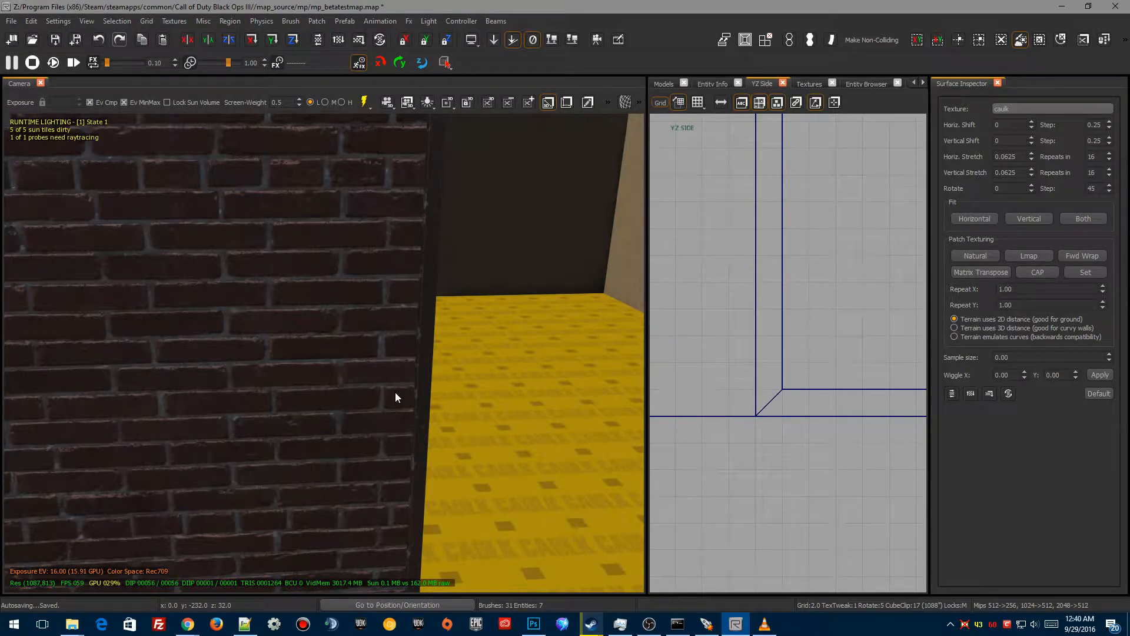
pyautogui.moveTo(447, 399); pyautogui.dragTo(398, 531, button='right')
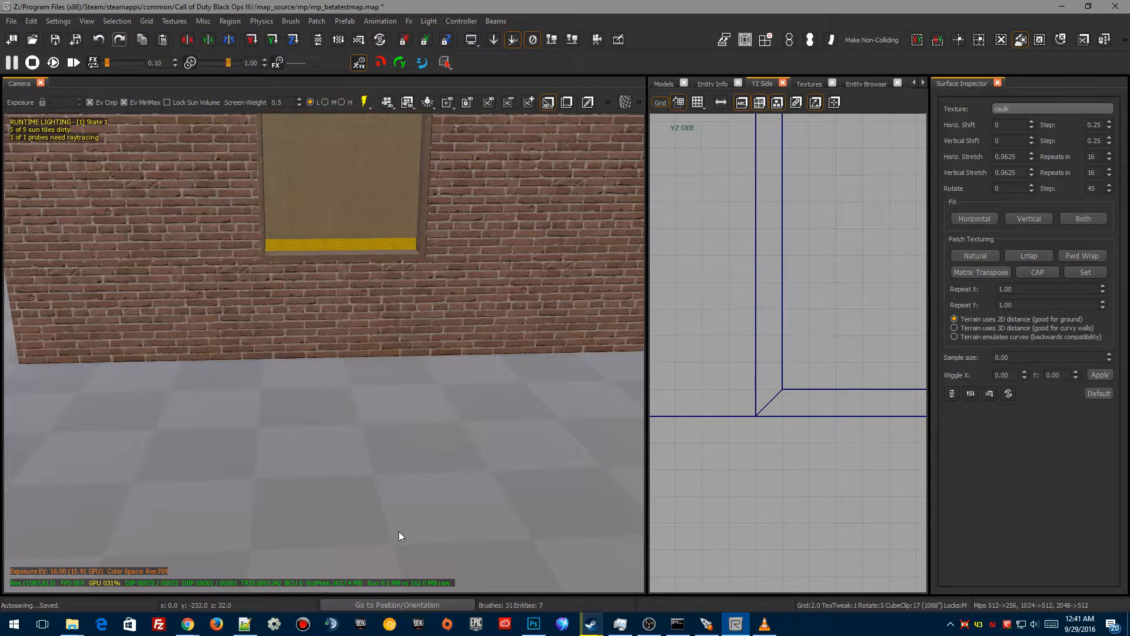
pyautogui.moveTo(386, 514)
pyautogui.mouseDown(button='right')
pyautogui.moveTo(471, 518)
pyautogui.moveTo(365, 518)
pyautogui.moveTo(395, 528)
pyautogui.mouseUp(button='right')
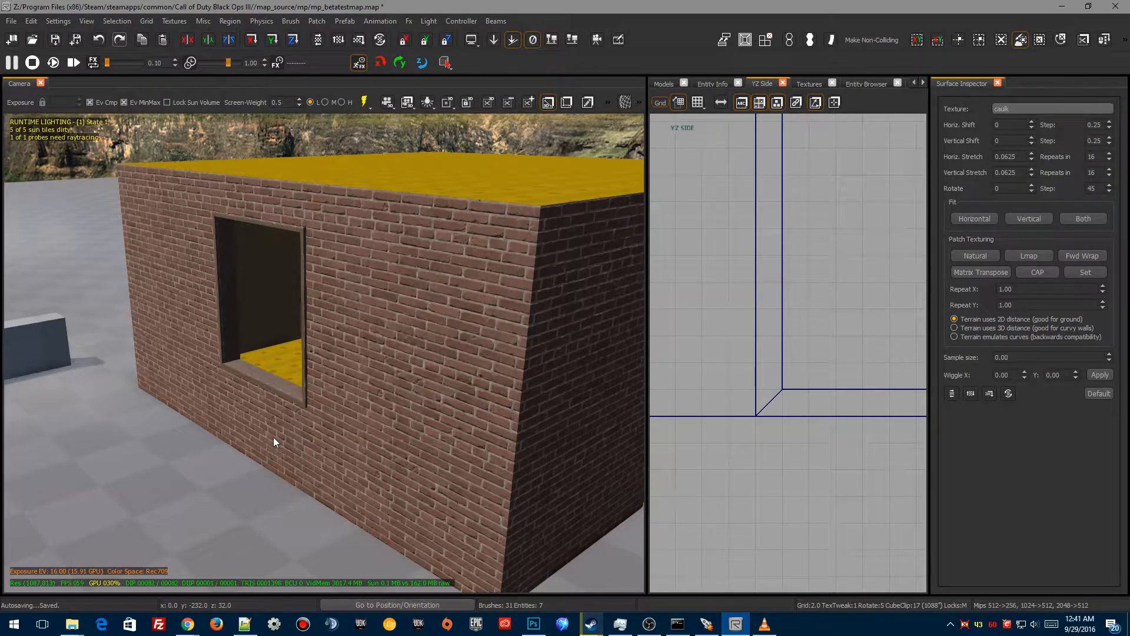
pyautogui.moveTo(316, 392); pyautogui.dragTo(353, 342, button='right')
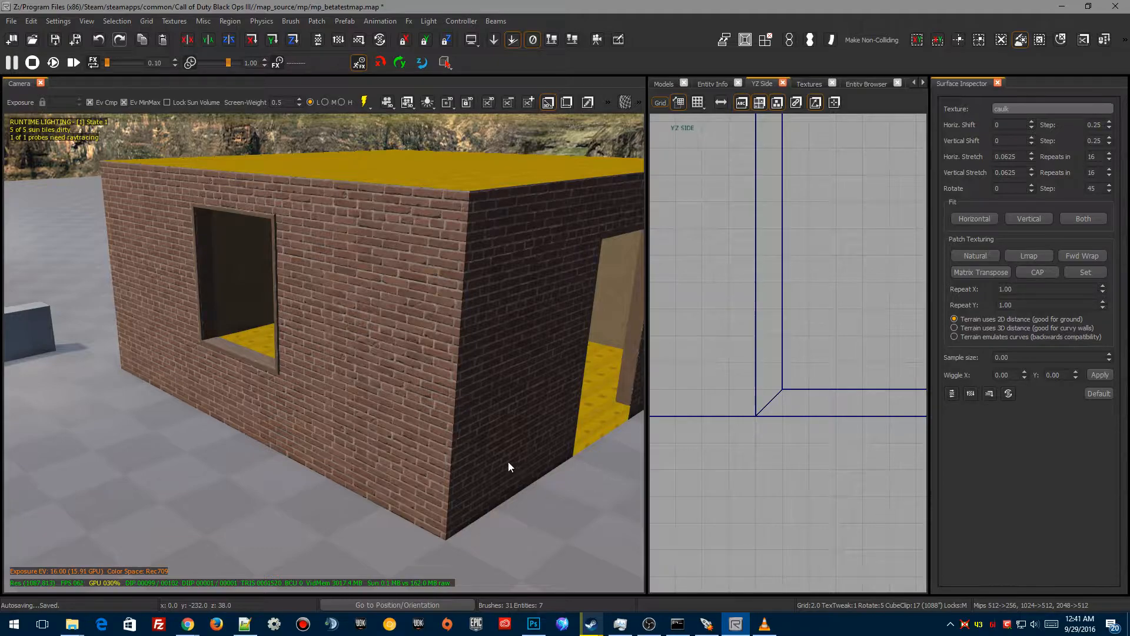
pyautogui.hotkey('alt', 'Tab')
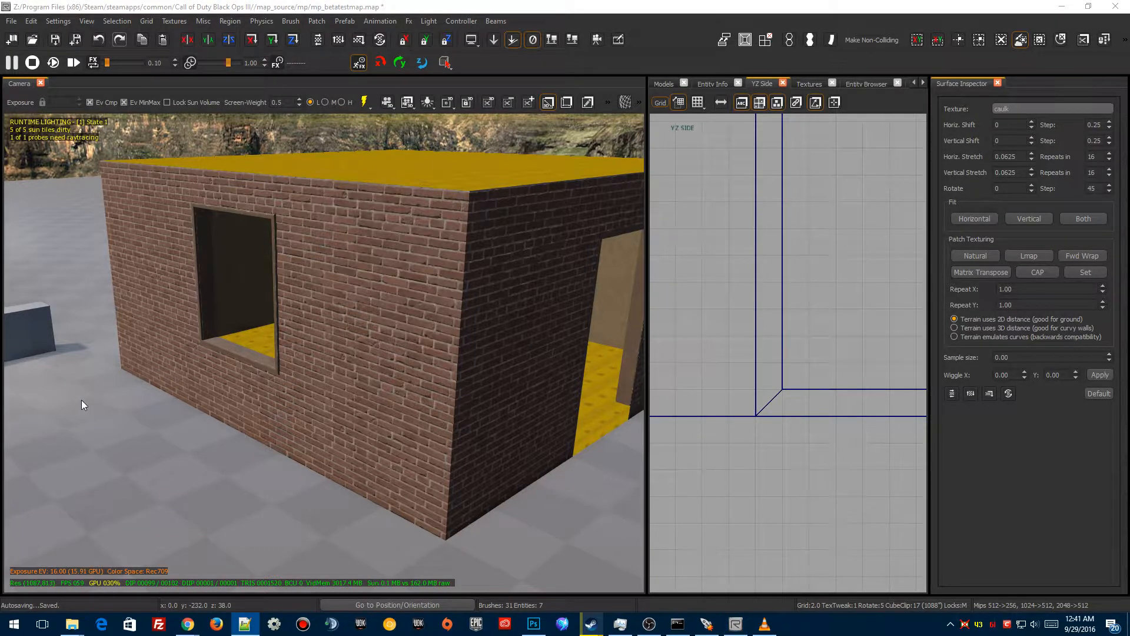
# Step: Draw a new 256 by 256 brush on open ground beside the room in the top view
pyautogui.moveTo(212, 437)
pyautogui.mouseDown(button='right')
pyautogui.moveTo(412, 438)
pyautogui.moveTo(178, 441)
pyautogui.moveTo(600, 506)
pyautogui.mouseUp(button='right')
pyautogui.keyDown('shift'); pyautogui.click(225, 433); pyautogui.keyUp('shift')
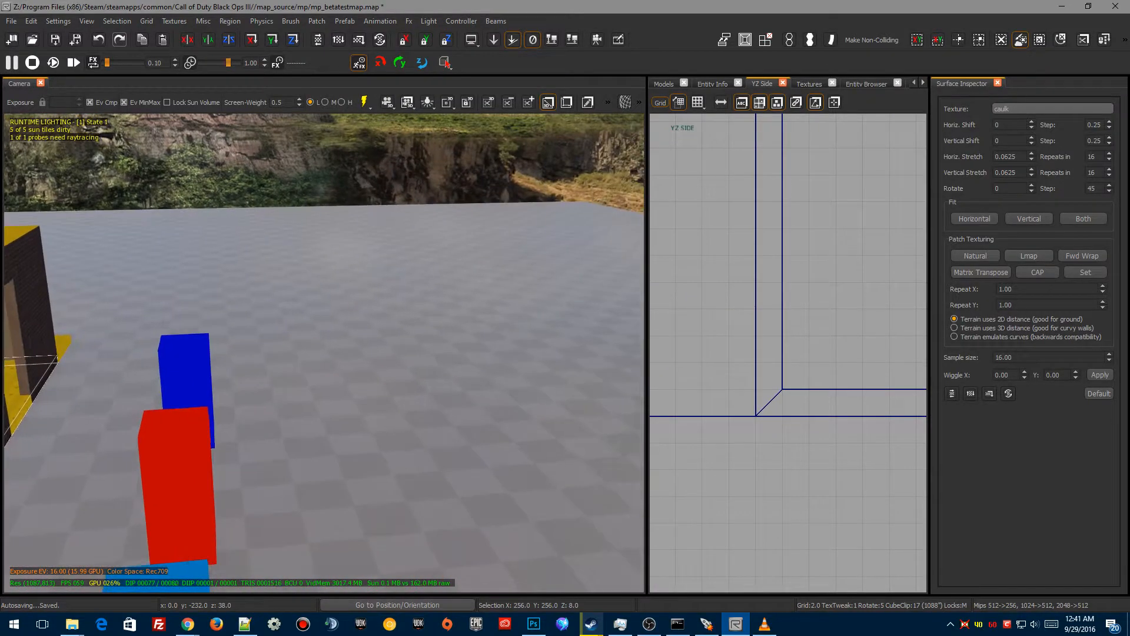
pyautogui.scroll(-6, 683, 429)
pyautogui.scroll(-5, 701, 433)
pyautogui.moveTo(767, 474); pyautogui.dragTo(696, 427, button='right')
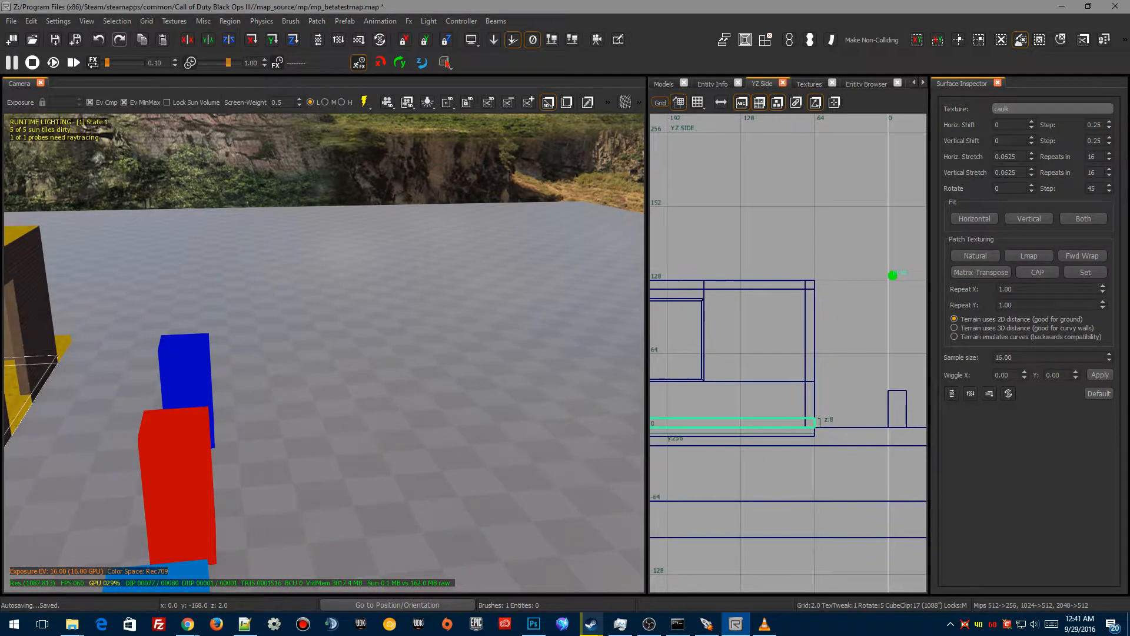
pyautogui.hotkey('ctrl', 'Tab')
pyautogui.scroll(-7, 791, 488)
pyautogui.moveTo(792, 487); pyautogui.dragTo(727, 577, button='right')
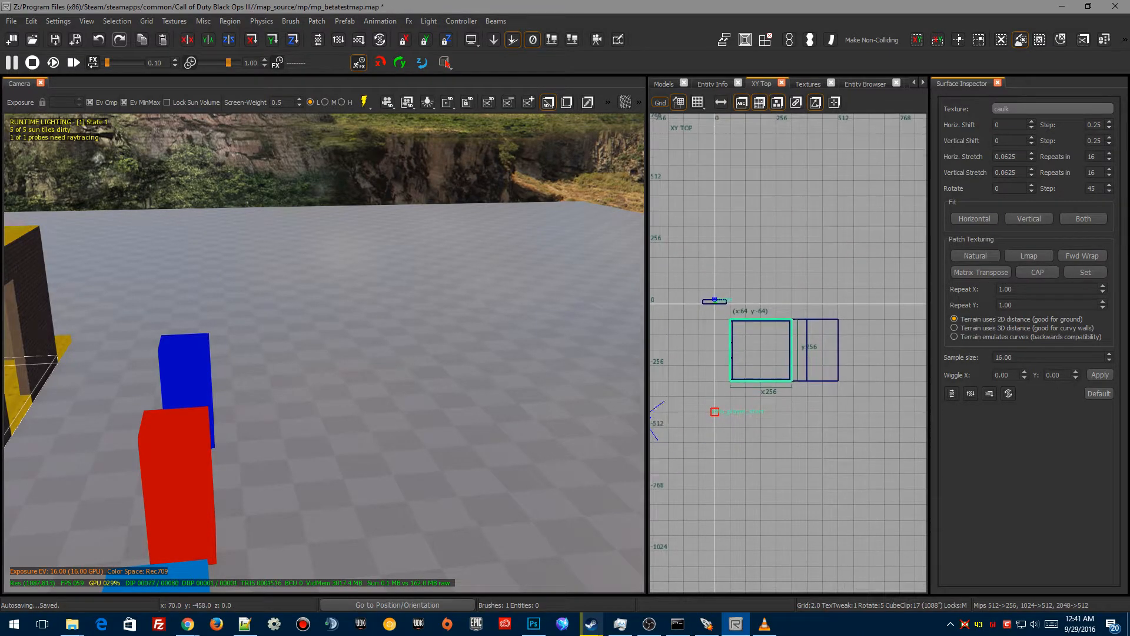
pyautogui.scroll(4, 835, 436)
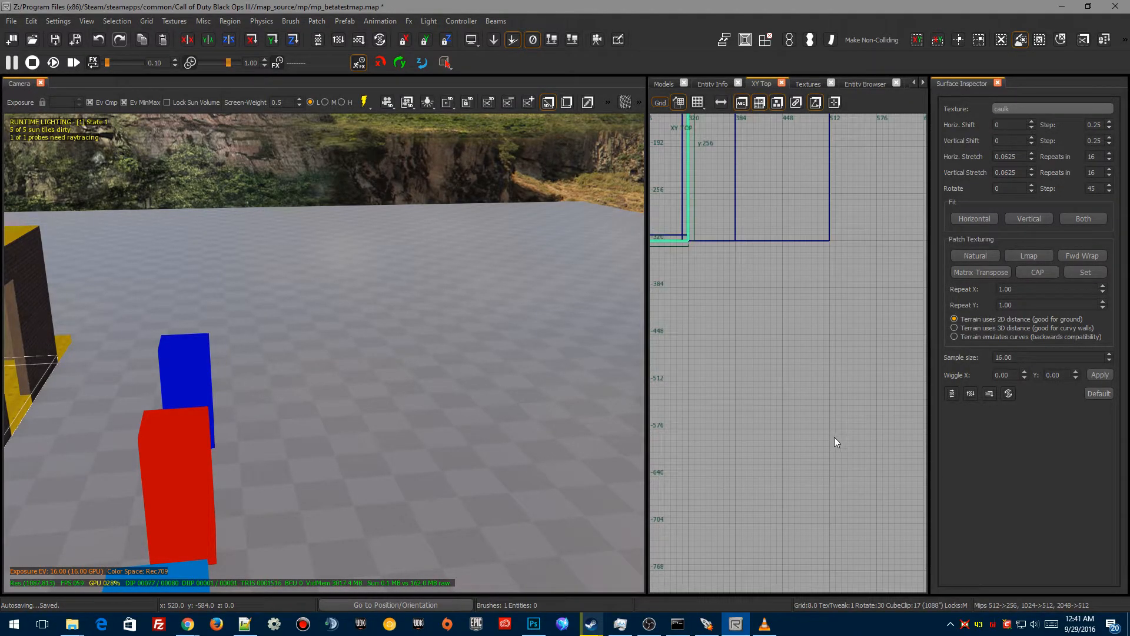
pyautogui.moveTo(754, 404); pyautogui.dragTo(873, 617, button='right')
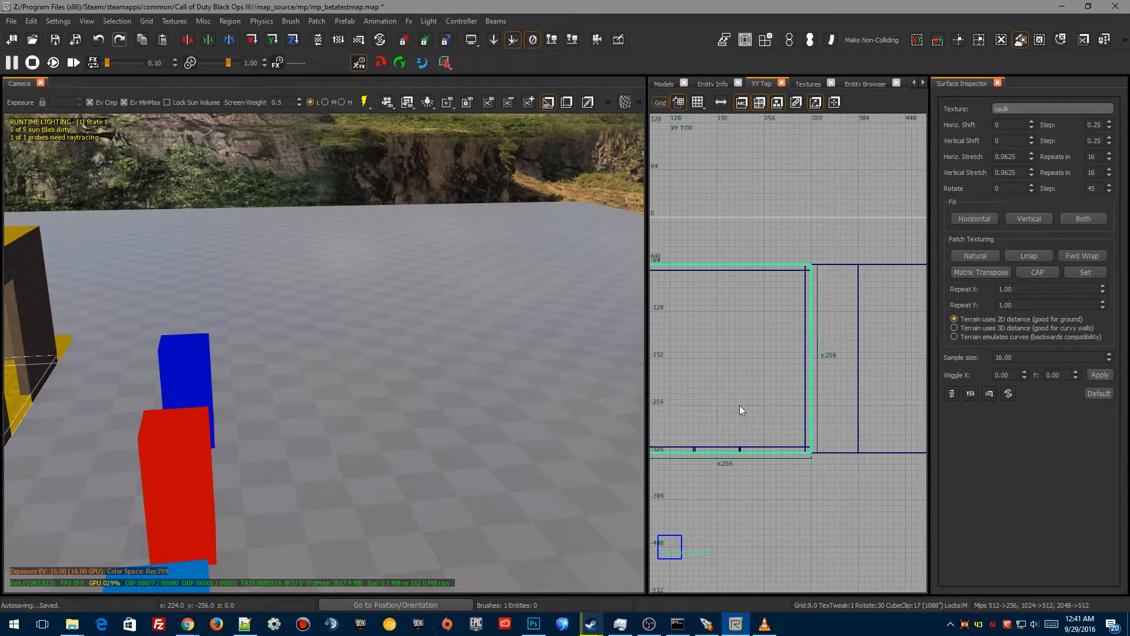
pyautogui.scroll(-3, 739, 371)
pyautogui.moveTo(734, 396); pyautogui.dragTo(736, 320, button='right')
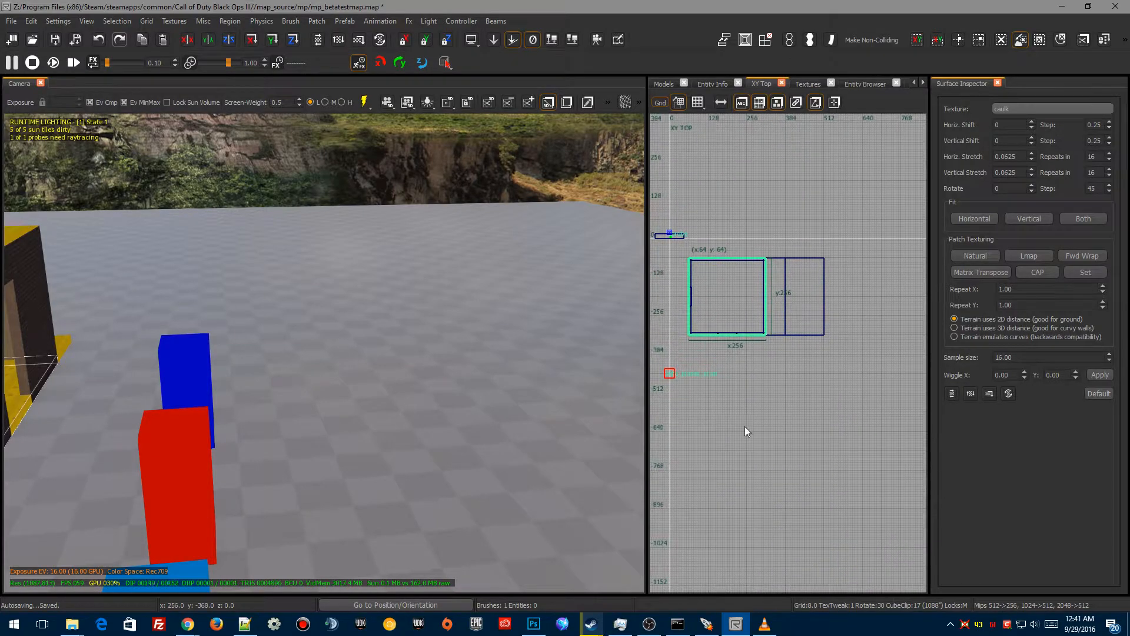
pyautogui.moveTo(737, 334)
pyautogui.mouseDown()
pyautogui.moveTo(741, 366)
pyautogui.moveTo(810, 441)
pyautogui.mouseUp()
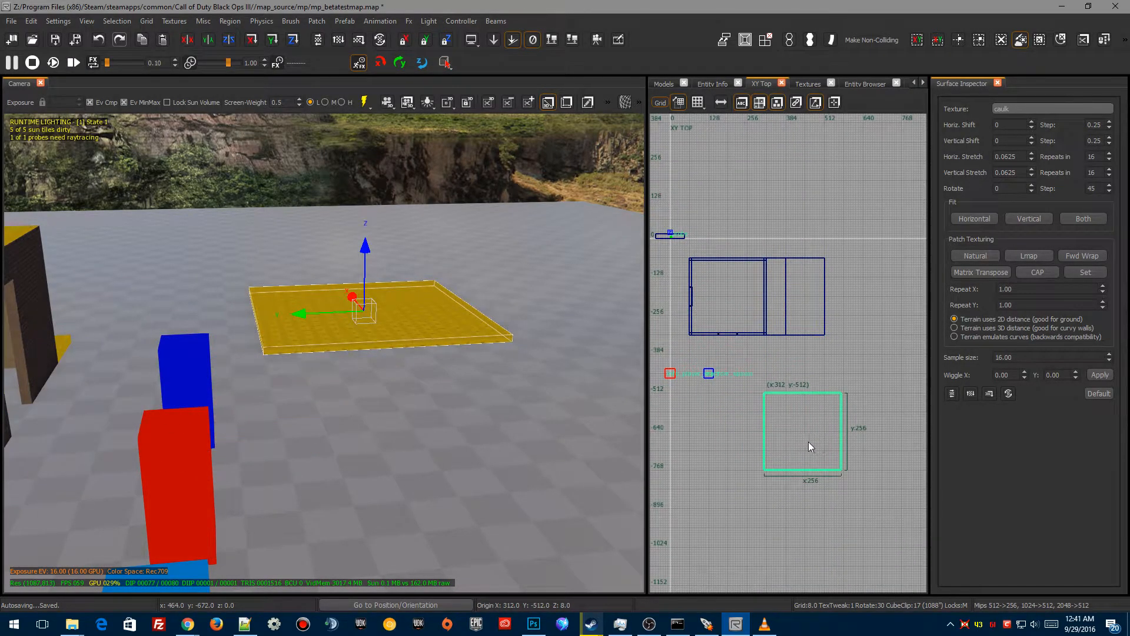
pyautogui.hotkey('ctrl', 'z')
pyautogui.moveTo(743, 289)
pyautogui.mouseDown()
pyautogui.moveTo(860, 401)
pyautogui.moveTo(847, 401)
pyautogui.moveTo(863, 420)
pyautogui.moveTo(878, 402)
pyautogui.mouseUp()
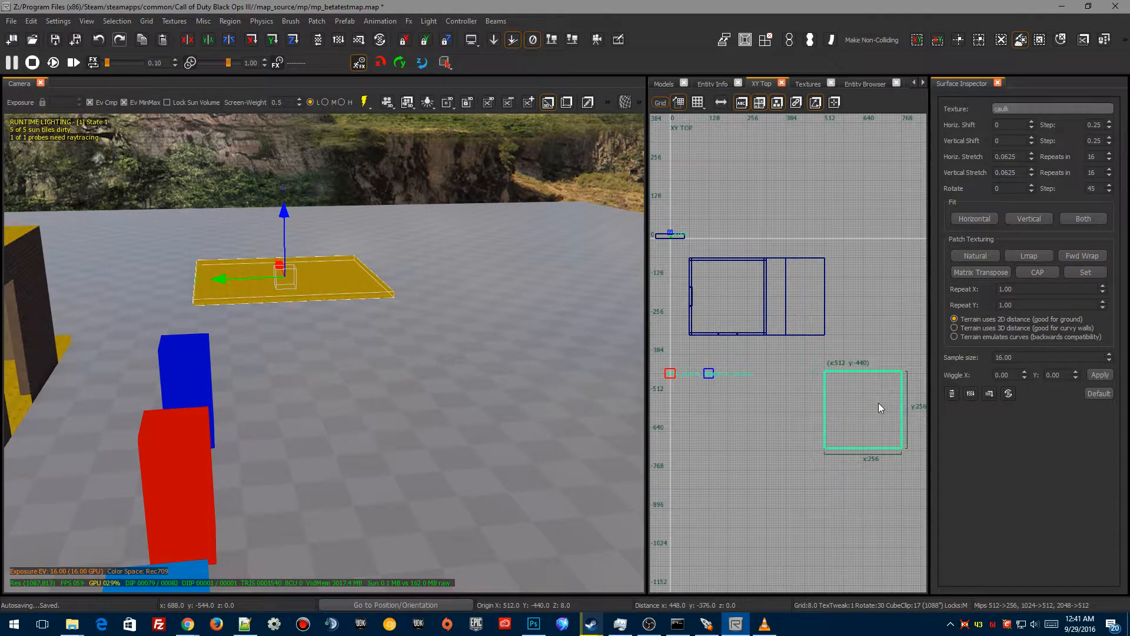
# Step: Convert the new brush into a simple terrain patch with a width and height density of 5
pyautogui.click(318, 22)
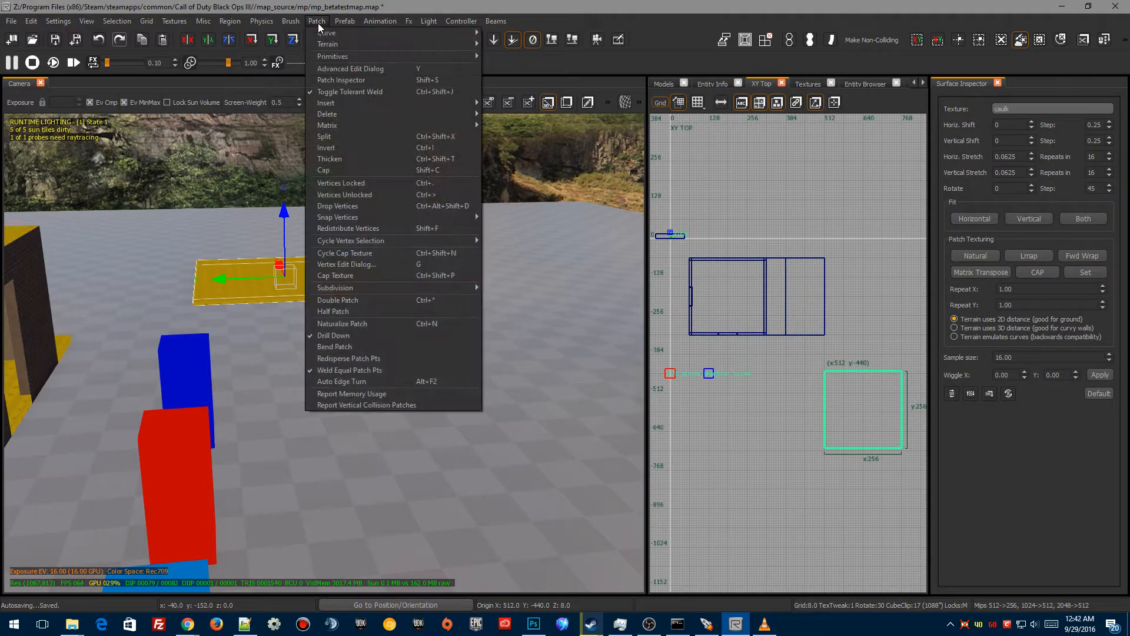
pyautogui.moveTo(353, 44)
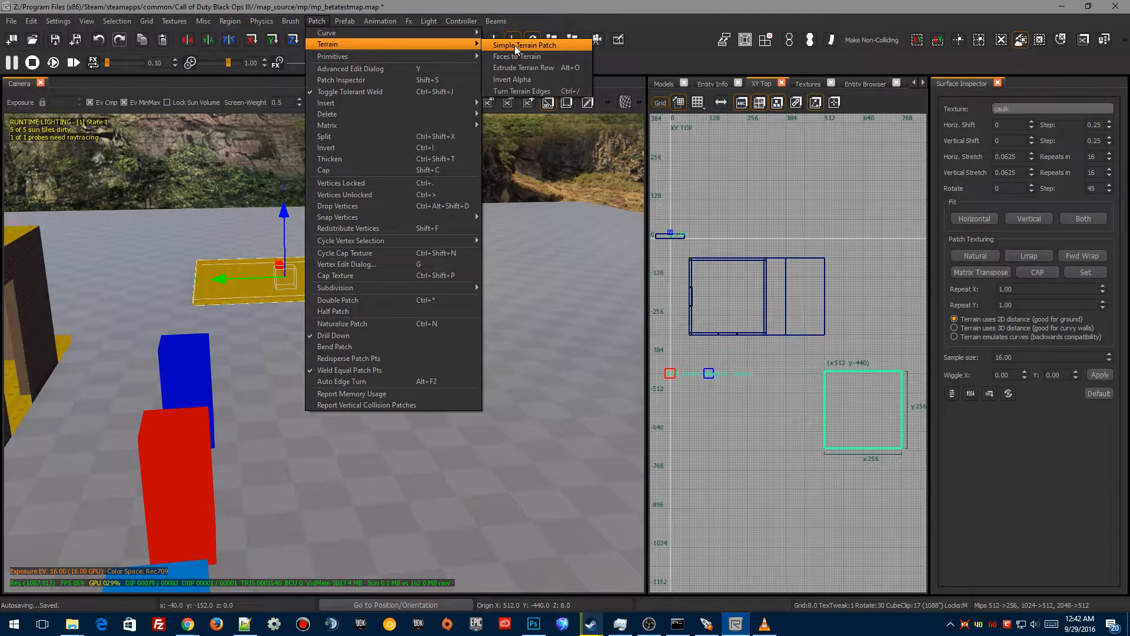
pyautogui.click(515, 46)
pyautogui.click(568, 304)
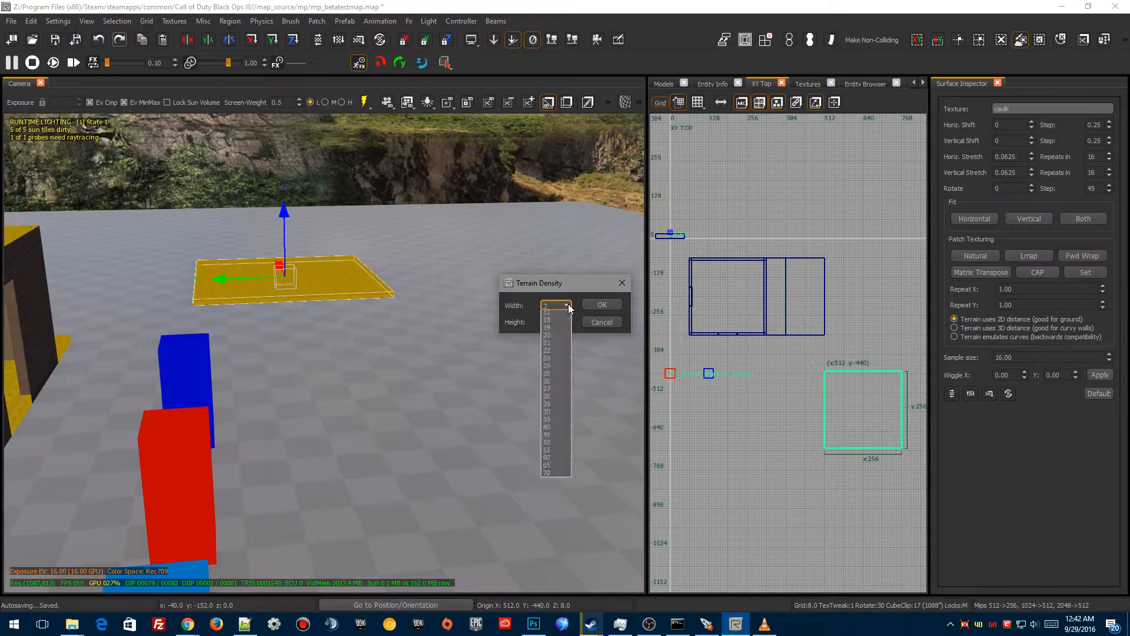
pyautogui.click(548, 339)
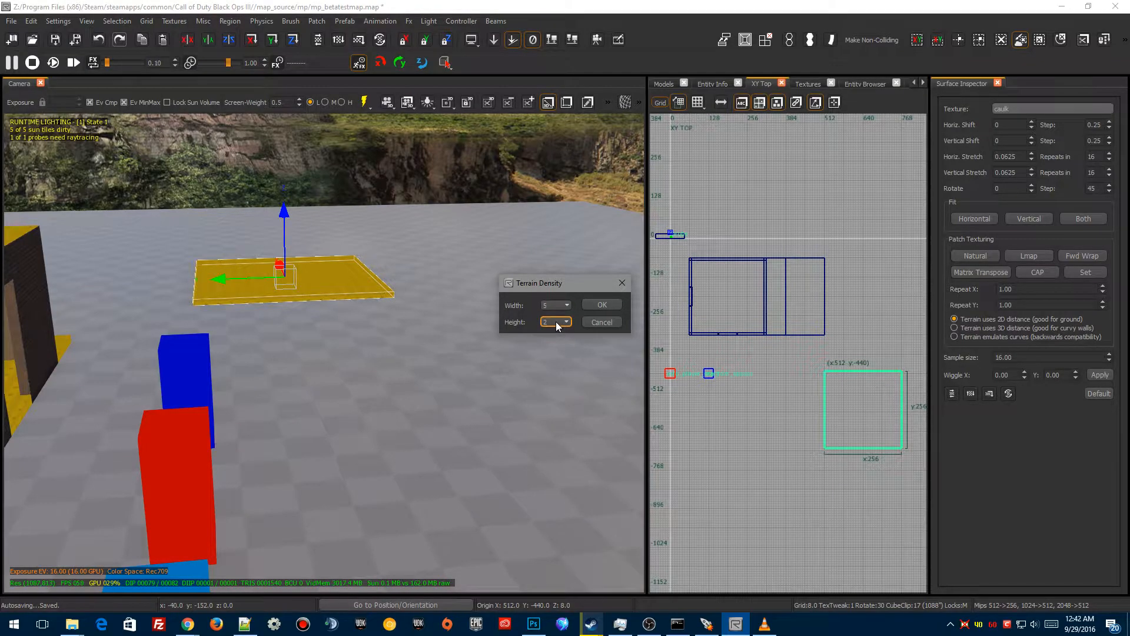
pyautogui.click(557, 323)
pyautogui.click(550, 354)
pyautogui.click(602, 305)
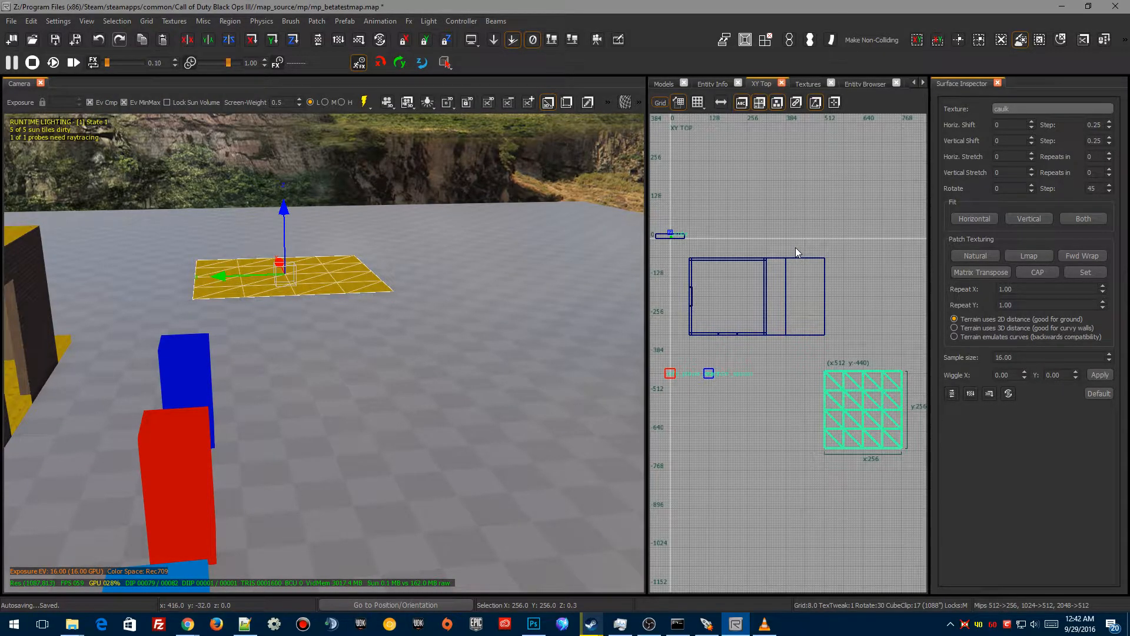
# Step: Move the terrain patch slightly in the top view so its corner snaps to x 512, y -448
pyautogui.scroll(5, 836, 465)
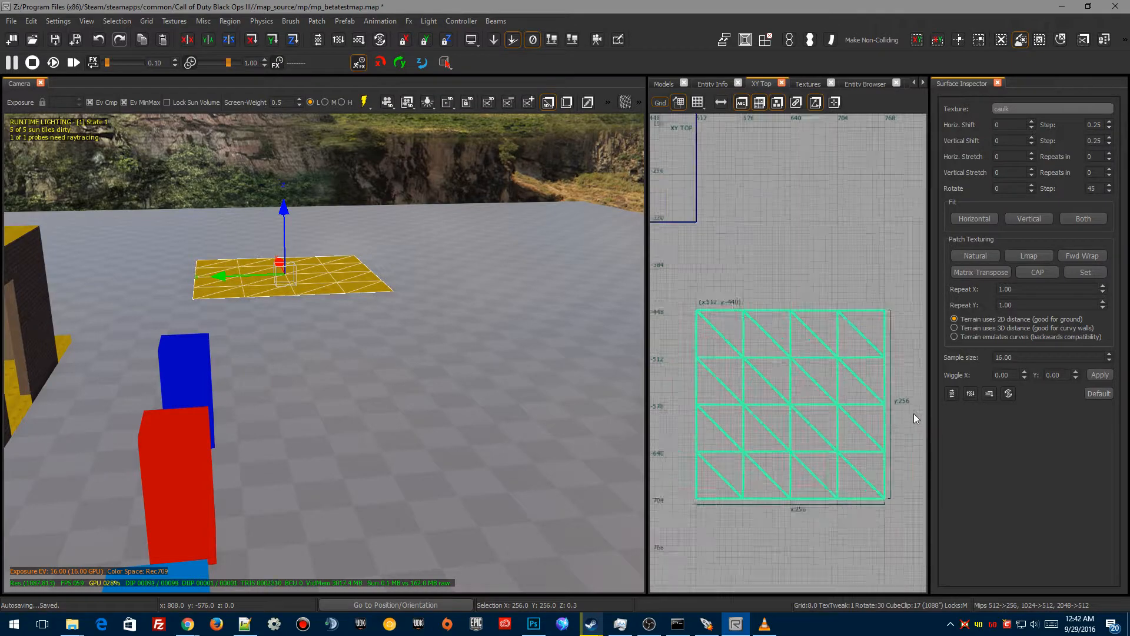
pyautogui.moveTo(797, 312); pyautogui.dragTo(800, 322)
pyautogui.moveTo(693, 430); pyautogui.dragTo(758, 394, button='right')
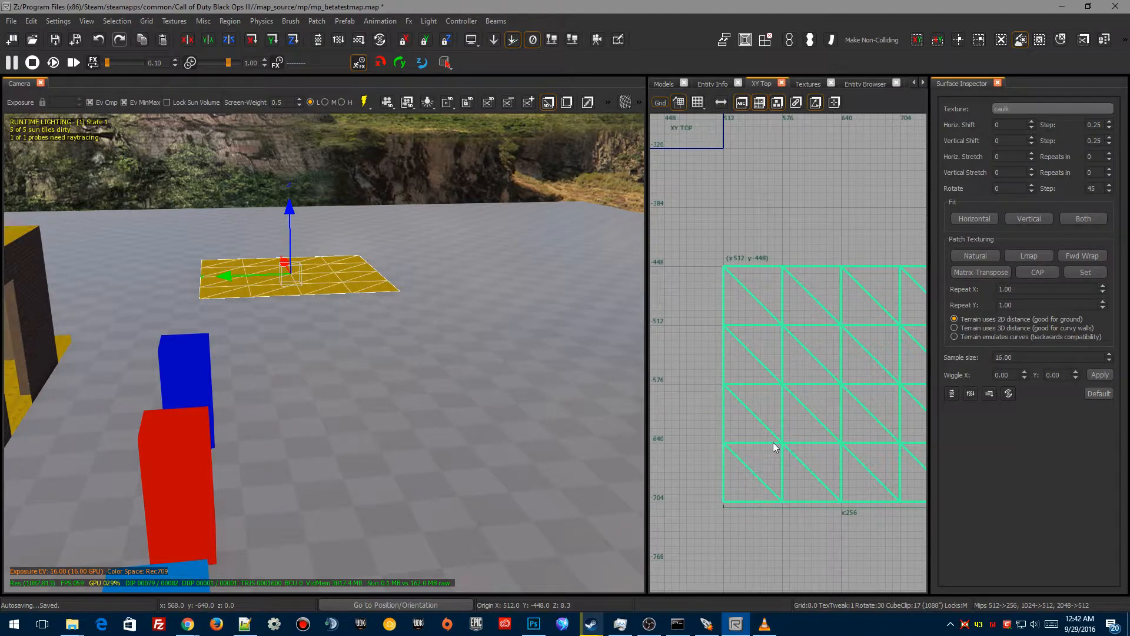
pyautogui.scroll(-3, 792, 433)
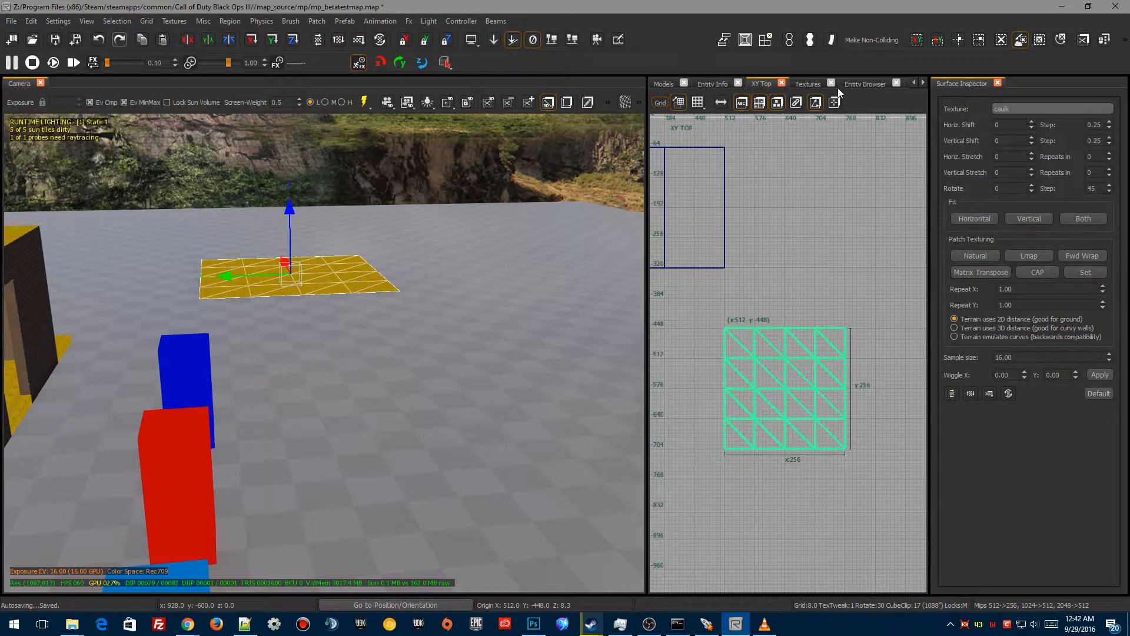
# Step: Search the textures for brick and apply t7_brick_rock_wall_moss_01 to the terrain patch
pyautogui.click(807, 84)
pyautogui.scroll(-3, 743, 319)
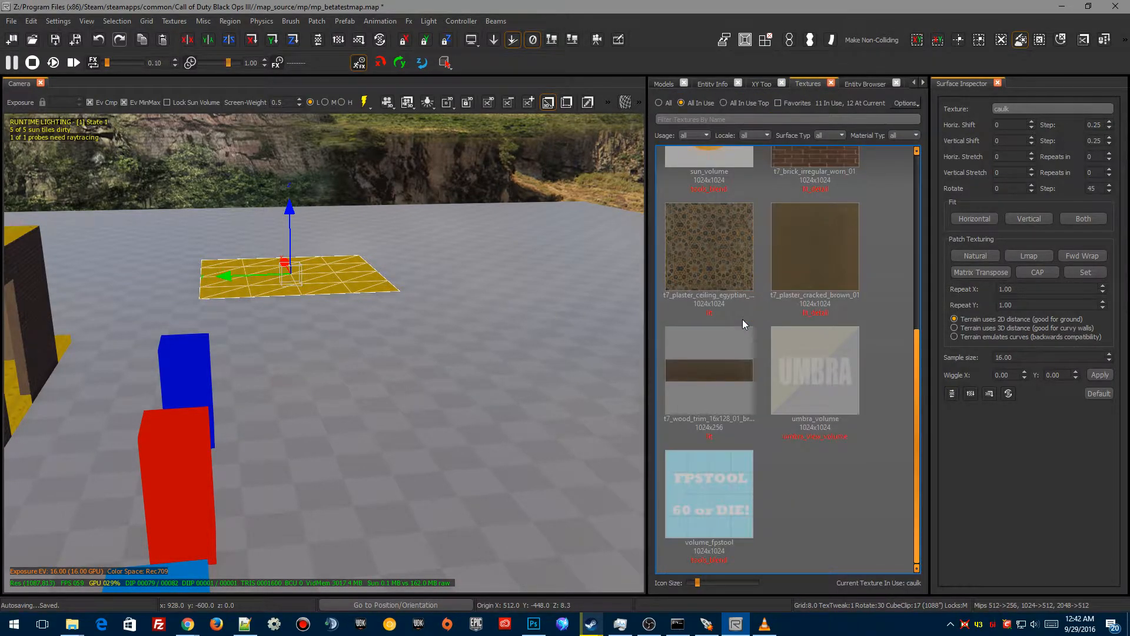
pyautogui.scroll(5, 736, 378)
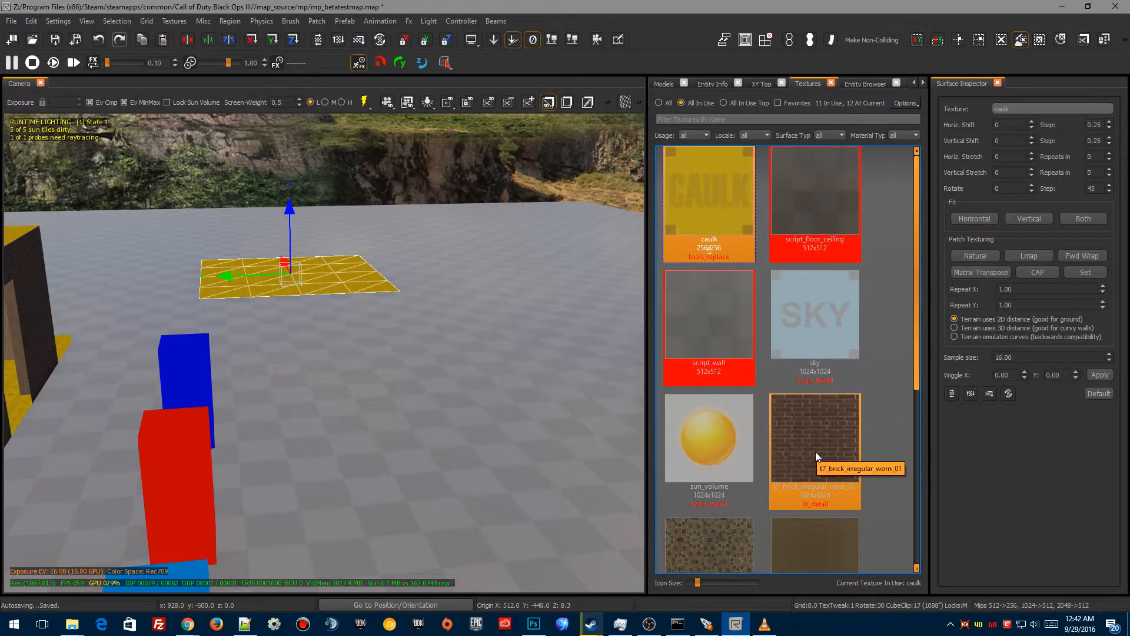
pyautogui.write('bric')
pyautogui.press('BackSpace')
pyautogui.press('BackSpace')
pyautogui.press('BackSpace')
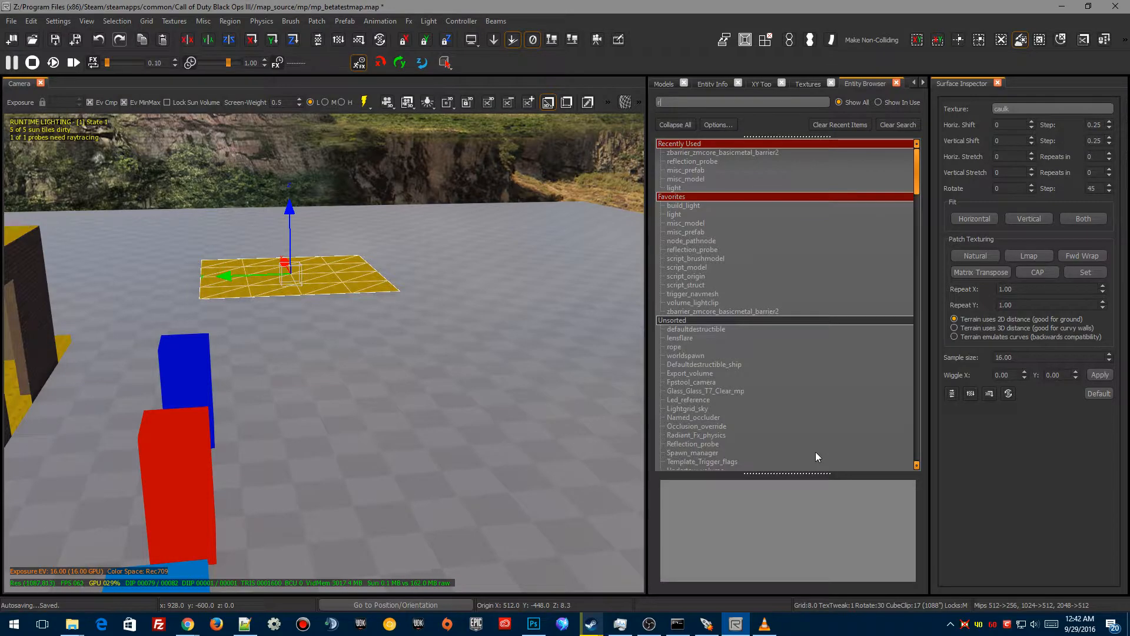
pyautogui.click(802, 82)
pyautogui.click(659, 104)
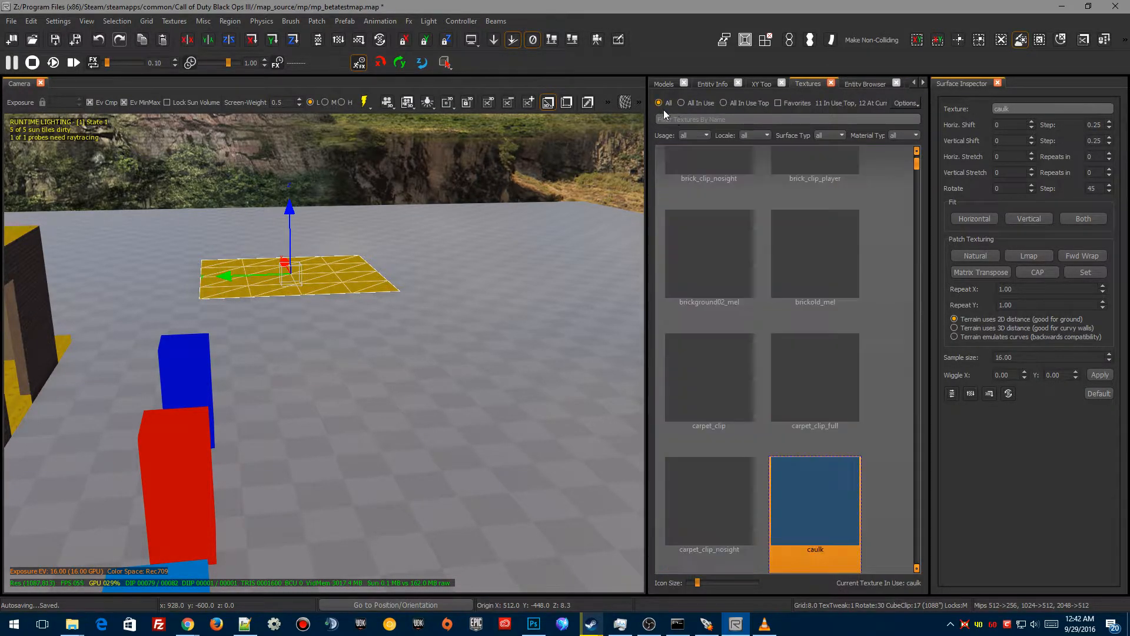
pyautogui.write('brick')
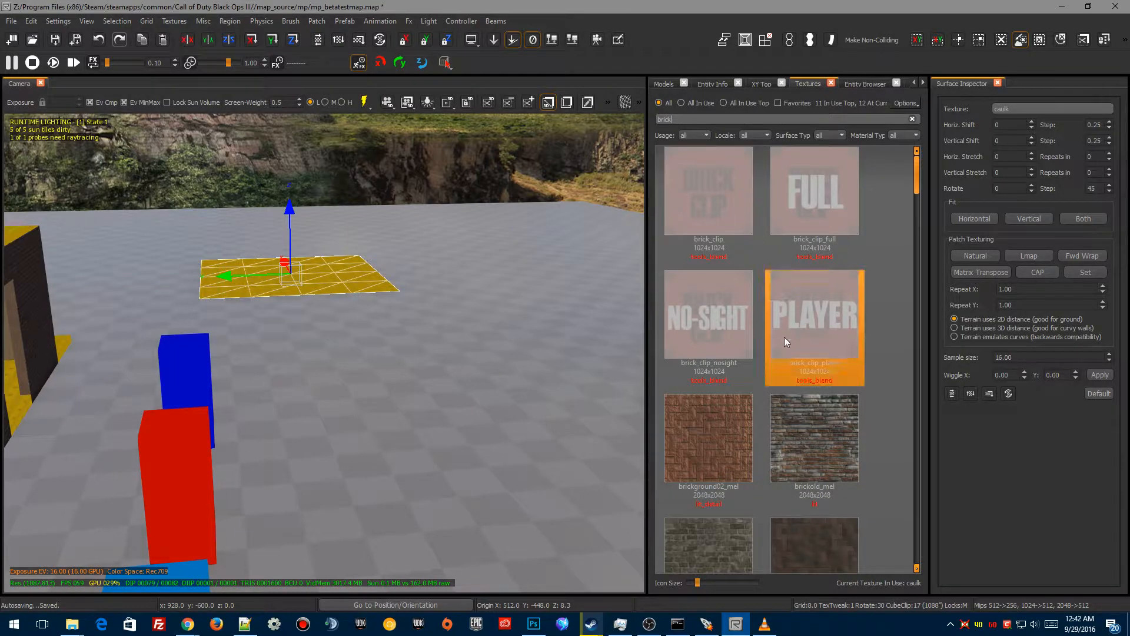
pyautogui.scroll(-10, 762, 422)
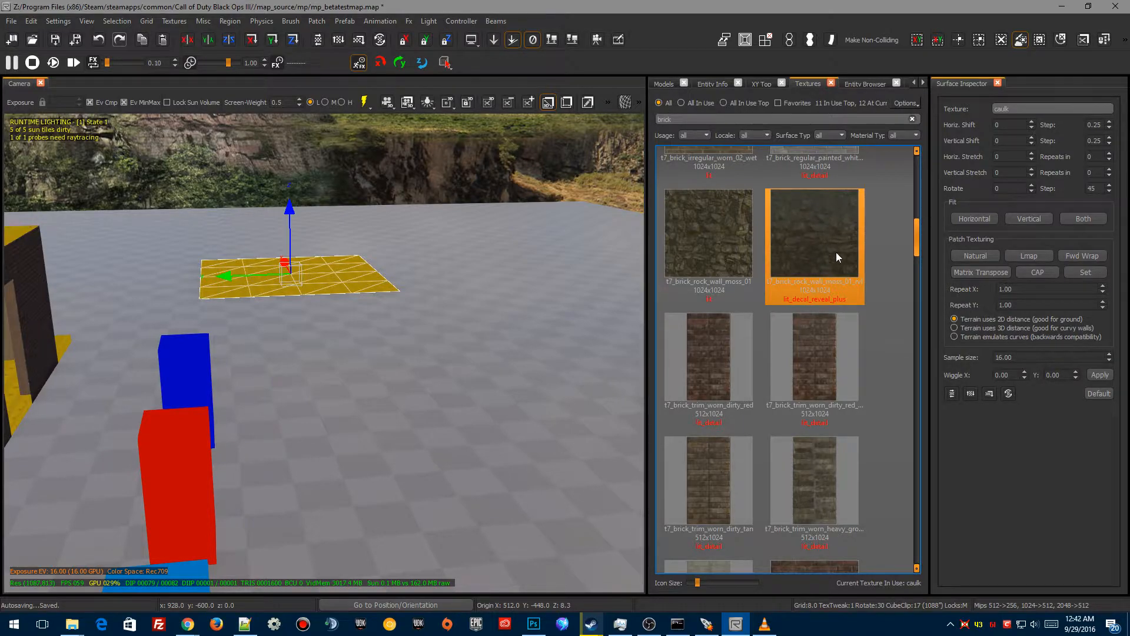
pyautogui.click(717, 226)
pyautogui.moveTo(367, 438)
pyautogui.mouseDown(button='right')
pyautogui.moveTo(419, 432)
pyautogui.moveTo(371, 438)
pyautogui.moveTo(377, 423)
pyautogui.mouseUp(button='right')
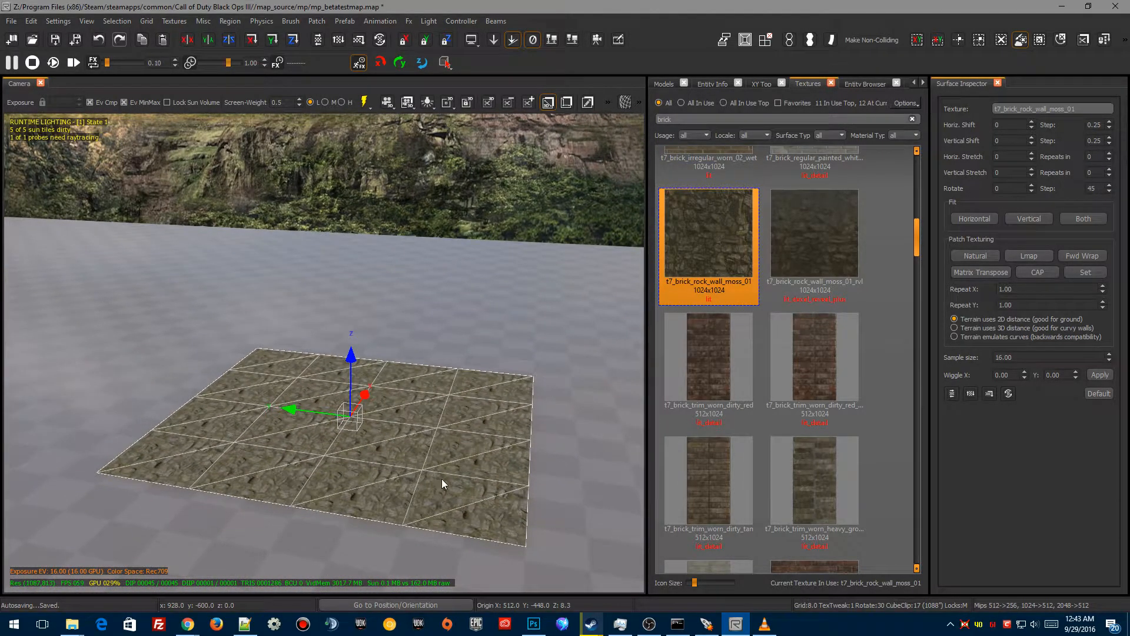
# Step: Filter the textures by blend and apply t7_cloth_carpet_ocean_dark_blend to the terrain patch
pyautogui.doubleClick(672, 119)
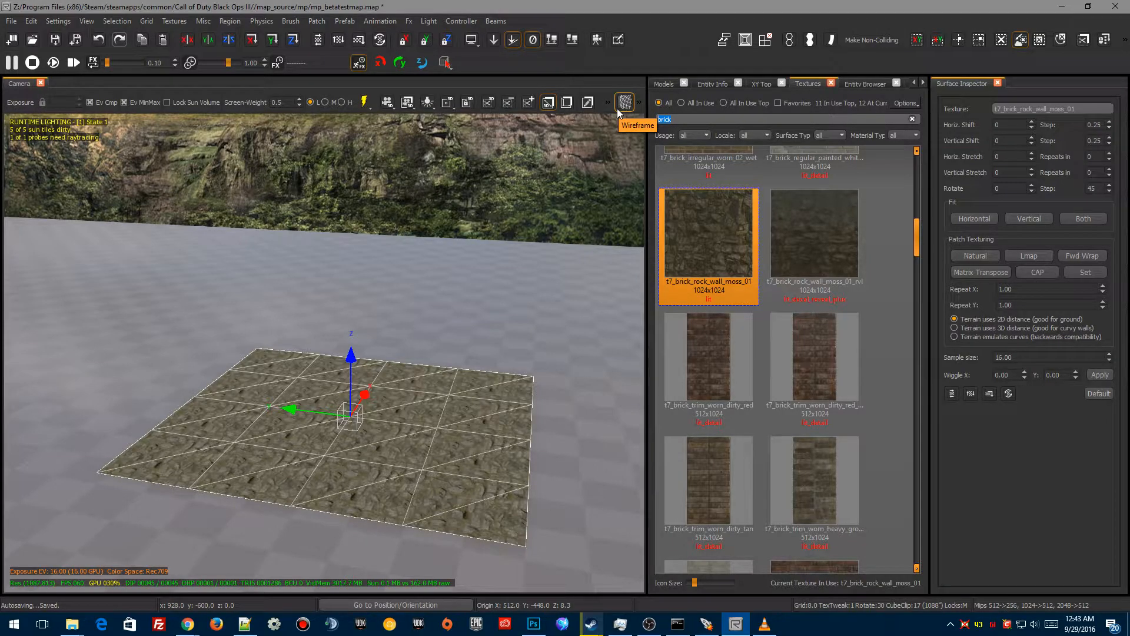
pyautogui.write('blend')
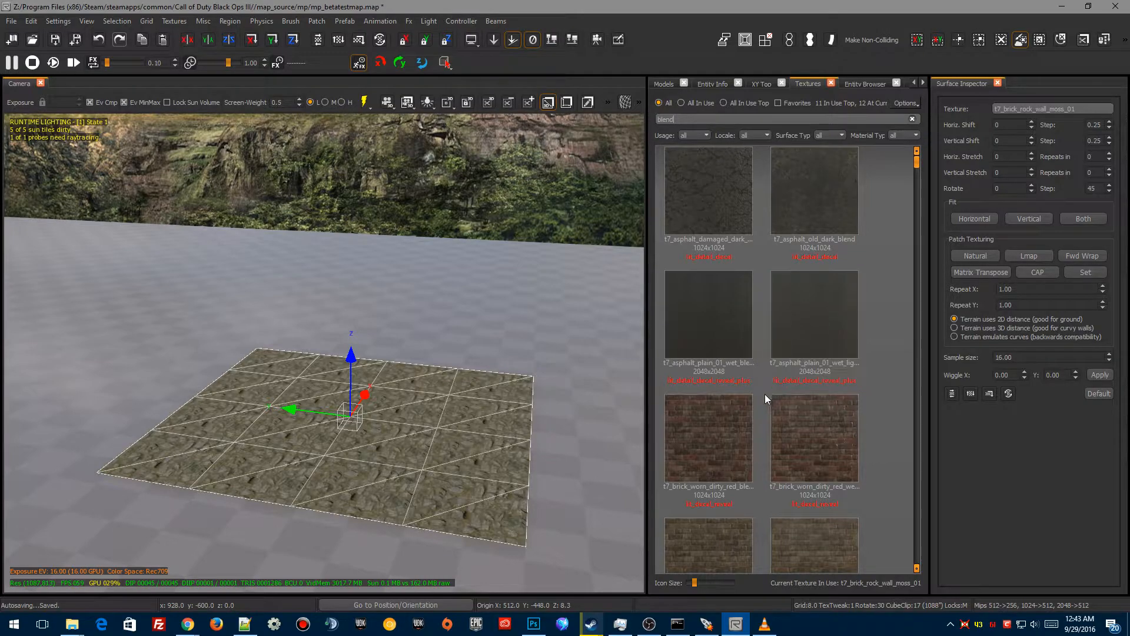
pyautogui.moveTo(393, 390); pyautogui.dragTo(403, 400, button='right')
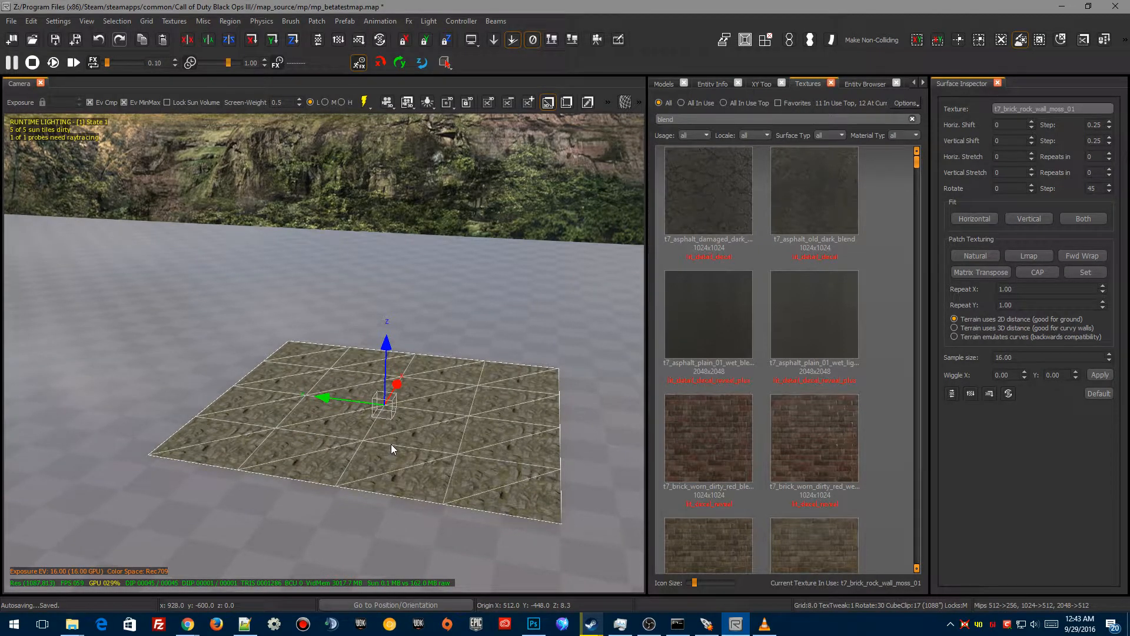
pyautogui.rightClick(451, 396)
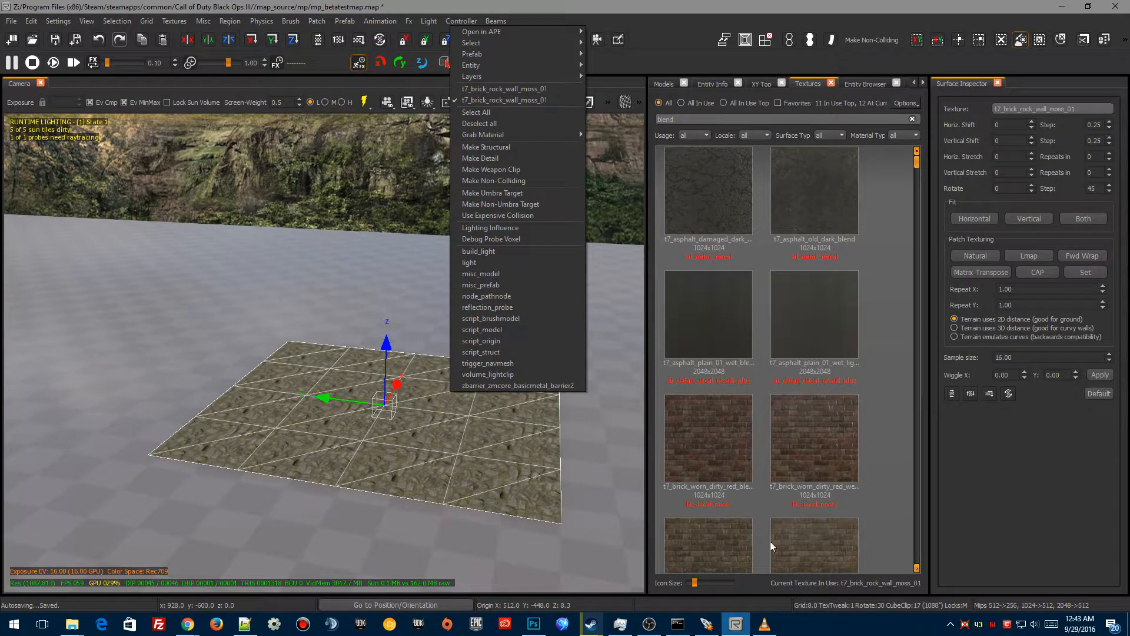
pyautogui.scroll(-5, 791, 446)
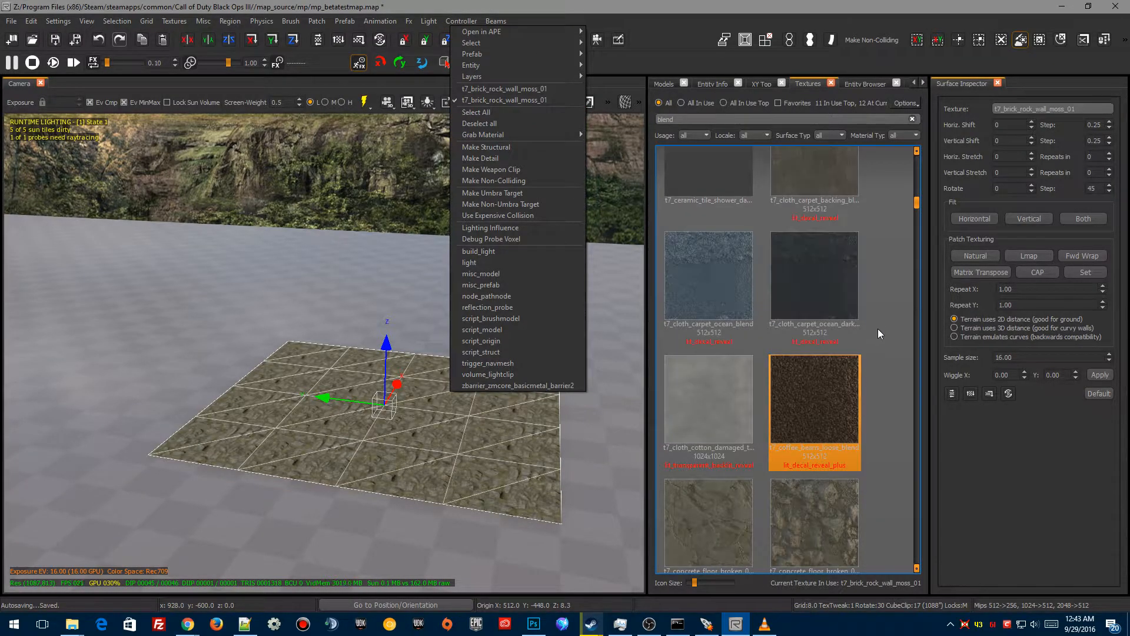
pyautogui.click(830, 303)
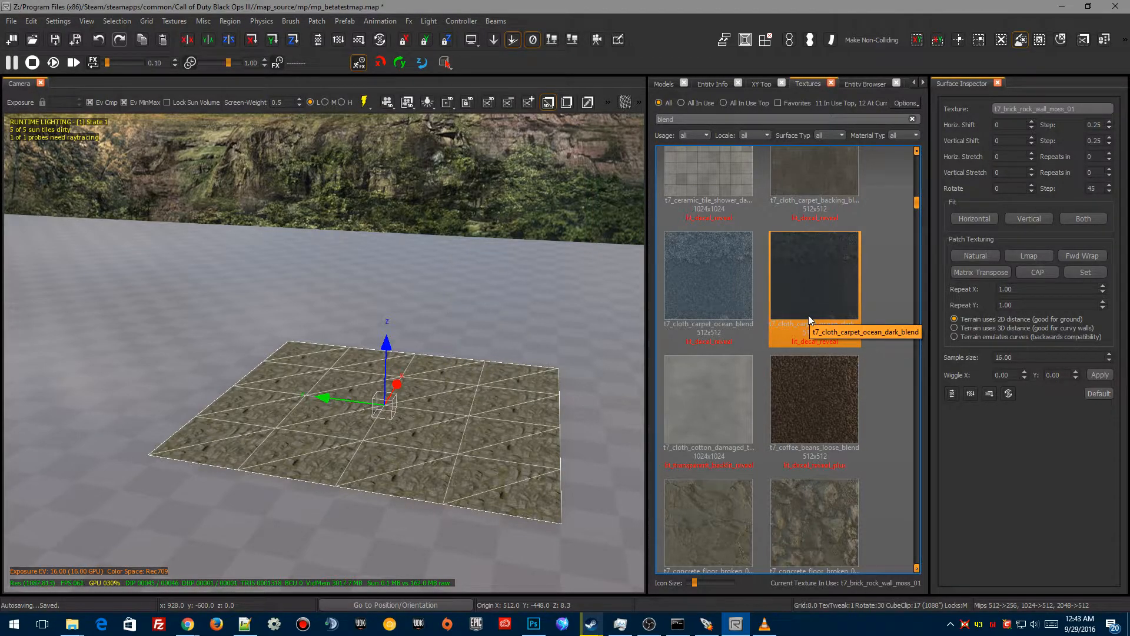
pyautogui.doubleClick(807, 314)
pyautogui.moveTo(351, 507)
pyautogui.mouseDown(button='right')
pyautogui.moveTo(283, 503)
pyautogui.moveTo(371, 500)
pyautogui.moveTo(330, 509)
pyautogui.moveTo(353, 491)
pyautogui.moveTo(357, 538)
pyautogui.moveTo(320, 570)
pyautogui.moveTo(361, 510)
pyautogui.mouseUp(button='right')
# Step: Open the Advanced Patch Editing Options and dock the panel beside the camera view
pyautogui.press('y')
pyautogui.moveTo(418, 436); pyautogui.dragTo(398, 356, button='right')
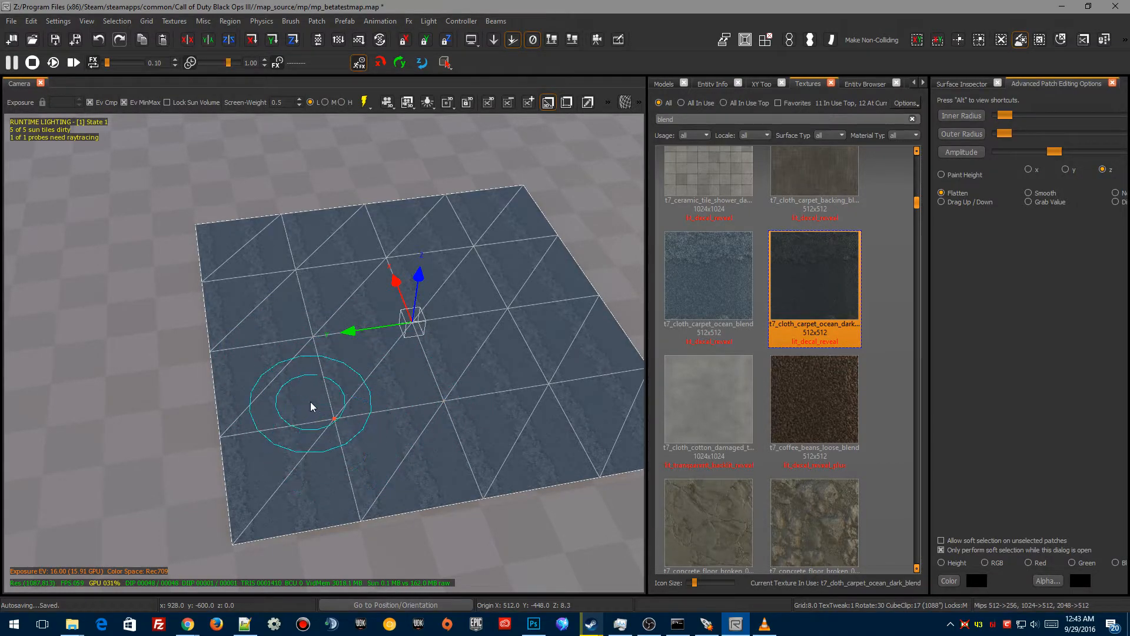
pyautogui.click(972, 85)
pyautogui.click(1020, 90)
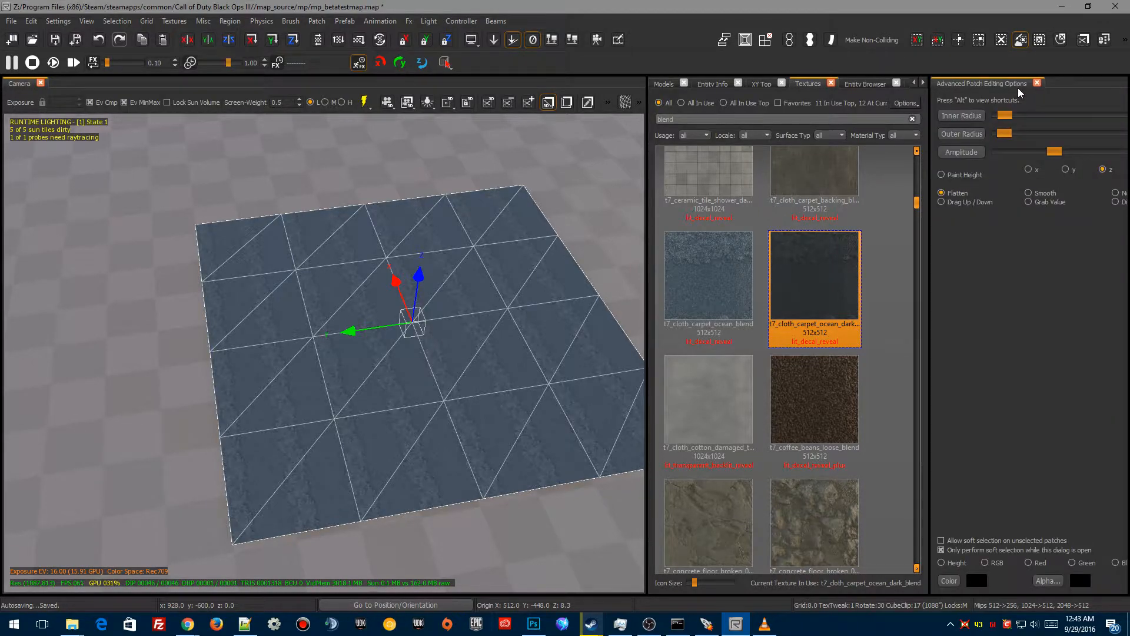
pyautogui.moveTo(999, 89); pyautogui.dragTo(804, 276)
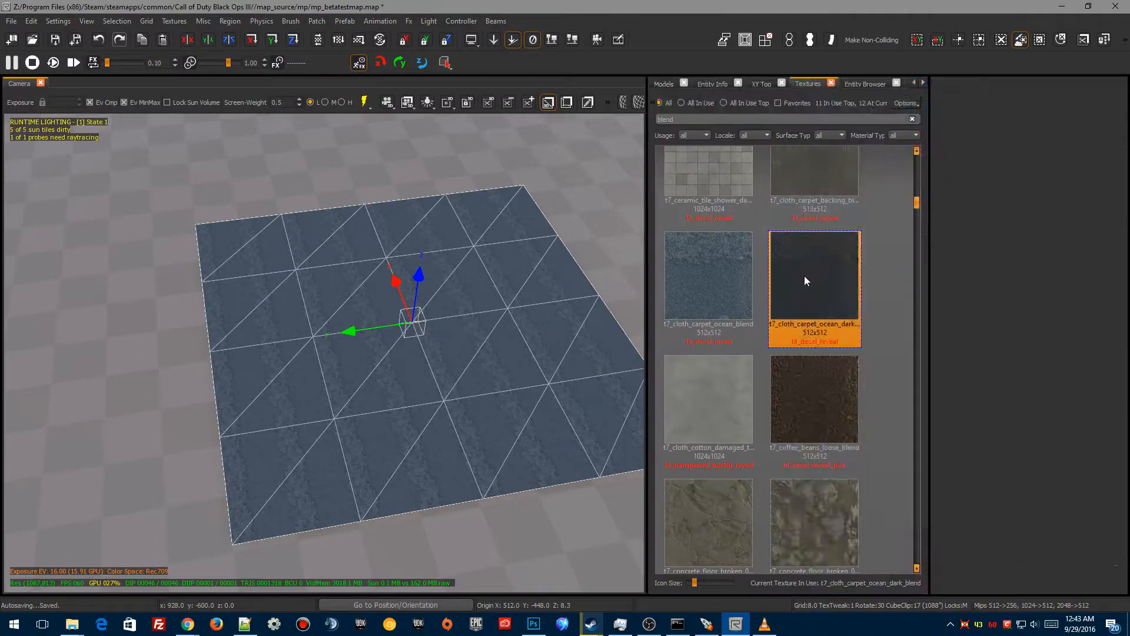
# Step: Paint alpha blending onto the patch near its lower edge, lowering the brush amplitude between strokes
pyautogui.moveTo(482, 405)
pyautogui.mouseDown(button='right')
pyautogui.moveTo(450, 383)
pyautogui.moveTo(483, 408)
pyautogui.mouseUp(button='right')
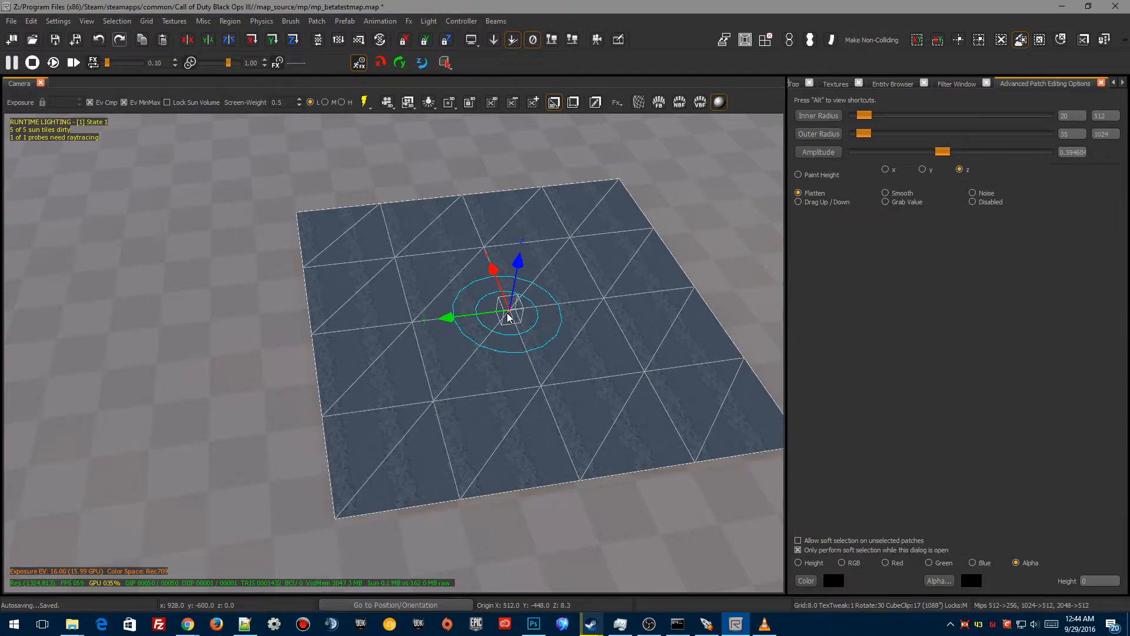
pyautogui.moveTo(533, 360); pyautogui.dragTo(505, 356, button='right')
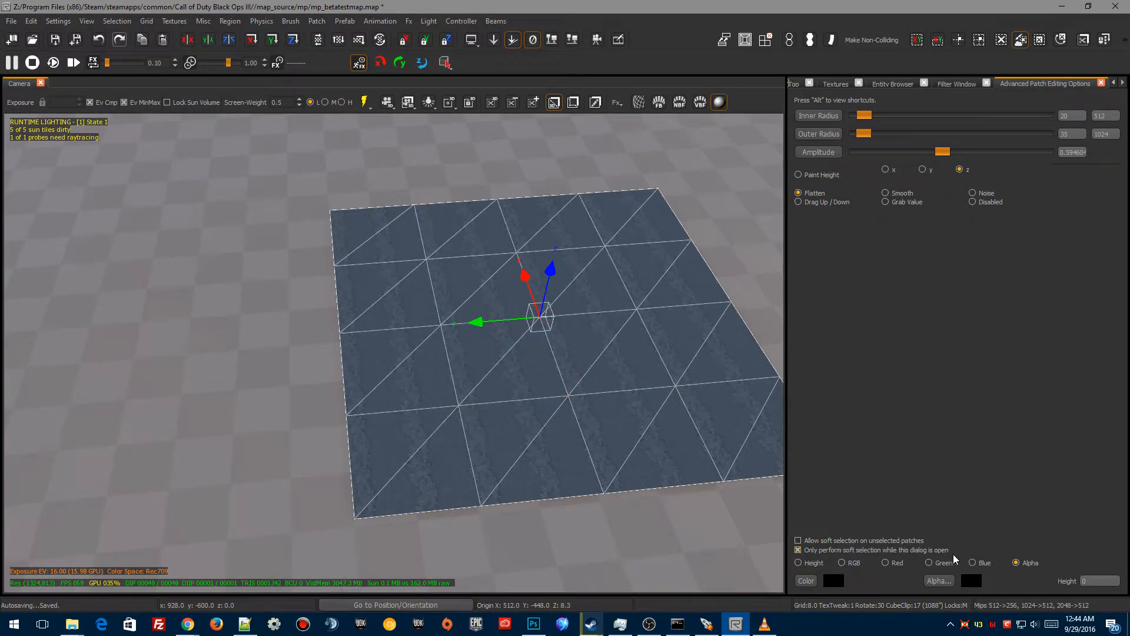
pyautogui.moveTo(465, 406)
pyautogui.mouseDown()
pyautogui.moveTo(473, 398)
pyautogui.moveTo(434, 361)
pyautogui.moveTo(426, 283)
pyautogui.moveTo(380, 259)
pyautogui.moveTo(348, 270)
pyautogui.moveTo(367, 471)
pyautogui.moveTo(515, 479)
pyautogui.moveTo(565, 457)
pyautogui.moveTo(474, 492)
pyautogui.moveTo(416, 486)
pyautogui.moveTo(366, 396)
pyautogui.moveTo(478, 432)
pyautogui.moveTo(434, 328)
pyautogui.moveTo(353, 245)
pyautogui.moveTo(341, 323)
pyautogui.moveTo(471, 263)
pyautogui.moveTo(643, 454)
pyautogui.moveTo(612, 465)
pyautogui.mouseUp()
pyautogui.moveTo(939, 155); pyautogui.dragTo(863, 154)
pyautogui.moveTo(465, 405)
pyautogui.mouseDown()
pyautogui.moveTo(474, 410)
pyautogui.moveTo(445, 391)
pyautogui.moveTo(506, 366)
pyautogui.moveTo(447, 429)
pyautogui.moveTo(378, 399)
pyautogui.moveTo(502, 406)
pyautogui.moveTo(357, 492)
pyautogui.moveTo(464, 393)
pyautogui.moveTo(488, 516)
pyautogui.moveTo(444, 398)
pyautogui.moveTo(469, 505)
pyautogui.moveTo(429, 408)
pyautogui.moveTo(501, 443)
pyautogui.moveTo(524, 535)
pyautogui.moveTo(394, 517)
pyautogui.moveTo(366, 421)
pyautogui.moveTo(477, 446)
pyautogui.mouseUp()
# Step: Set the brush amplitude to about 0.177 and paint more alpha blending onto the patch's lower area
pyautogui.moveTo(864, 152); pyautogui.dragTo(973, 161)
pyautogui.moveTo(465, 393)
pyautogui.mouseDown()
pyautogui.moveTo(489, 428)
pyautogui.moveTo(396, 374)
pyautogui.moveTo(471, 437)
pyautogui.moveTo(442, 319)
pyautogui.moveTo(359, 460)
pyautogui.moveTo(525, 477)
pyautogui.mouseUp()
pyautogui.moveTo(971, 151); pyautogui.dragTo(922, 152)
pyautogui.moveTo(489, 449)
pyautogui.mouseDown()
pyautogui.moveTo(480, 404)
pyautogui.moveTo(472, 453)
pyautogui.mouseUp()
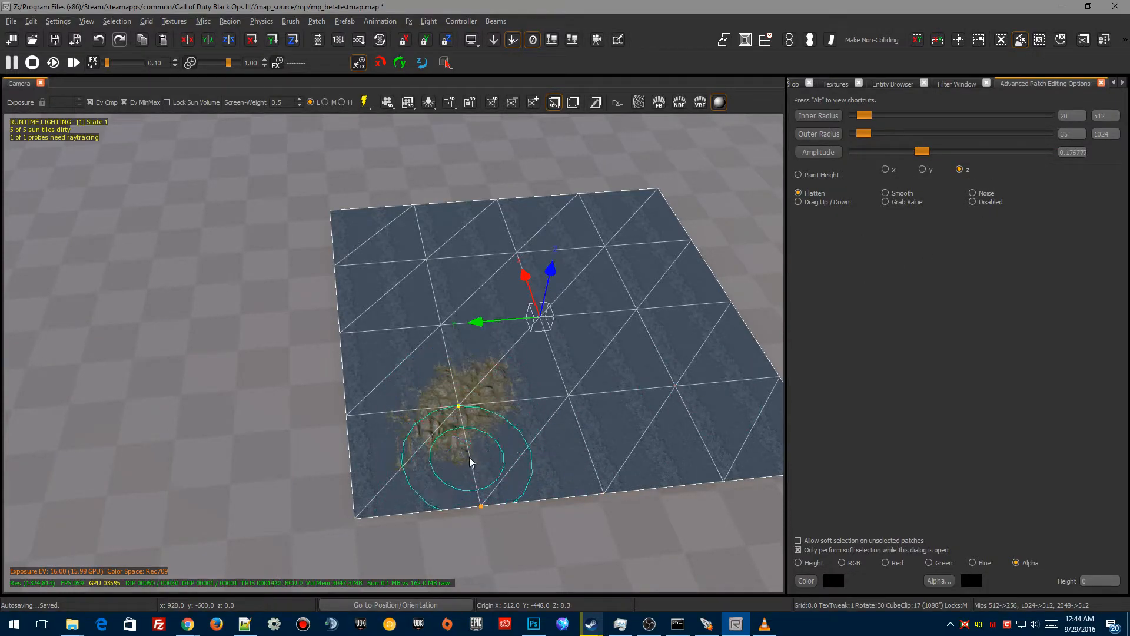
# Step: Paint more alpha blending across the middle and upper parts of the terrain patch
pyautogui.moveTo(583, 476)
pyautogui.mouseDown()
pyautogui.moveTo(577, 380)
pyautogui.moveTo(572, 391)
pyautogui.moveTo(591, 383)
pyautogui.mouseUp()
pyautogui.moveTo(654, 313)
pyautogui.mouseDown()
pyautogui.moveTo(524, 285)
pyautogui.moveTo(543, 286)
pyautogui.mouseUp()
pyautogui.moveTo(396, 252); pyautogui.dragTo(347, 258)
pyautogui.moveTo(351, 337)
pyautogui.mouseDown()
pyautogui.moveTo(365, 412)
pyautogui.moveTo(368, 399)
pyautogui.moveTo(392, 437)
pyautogui.moveTo(374, 458)
pyautogui.mouseUp()
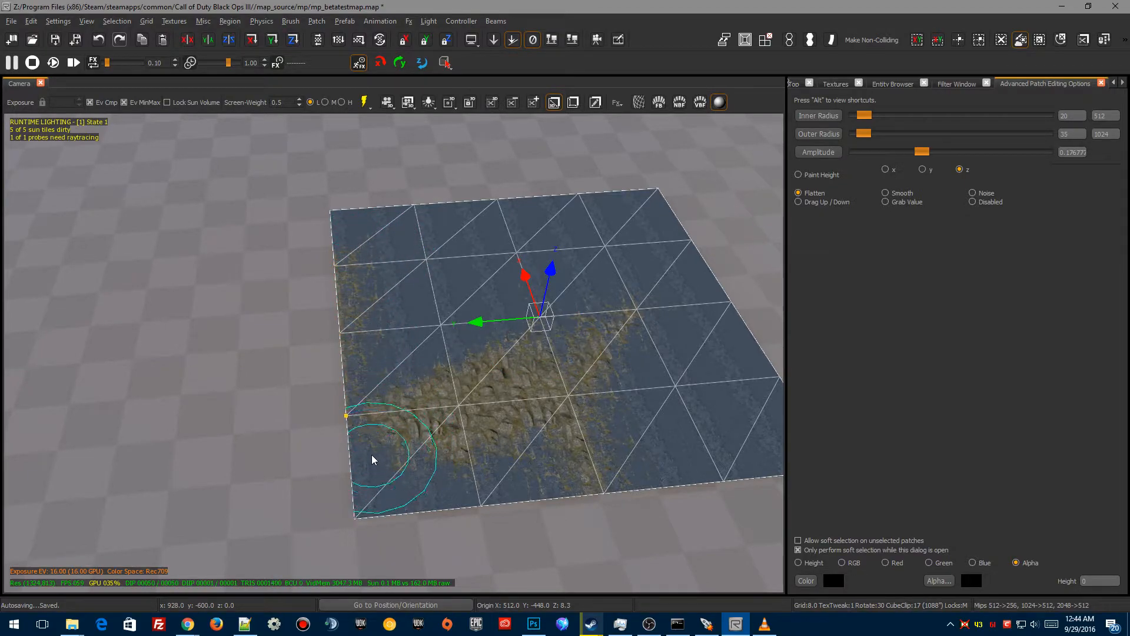
pyautogui.moveTo(371, 506); pyautogui.dragTo(387, 502)
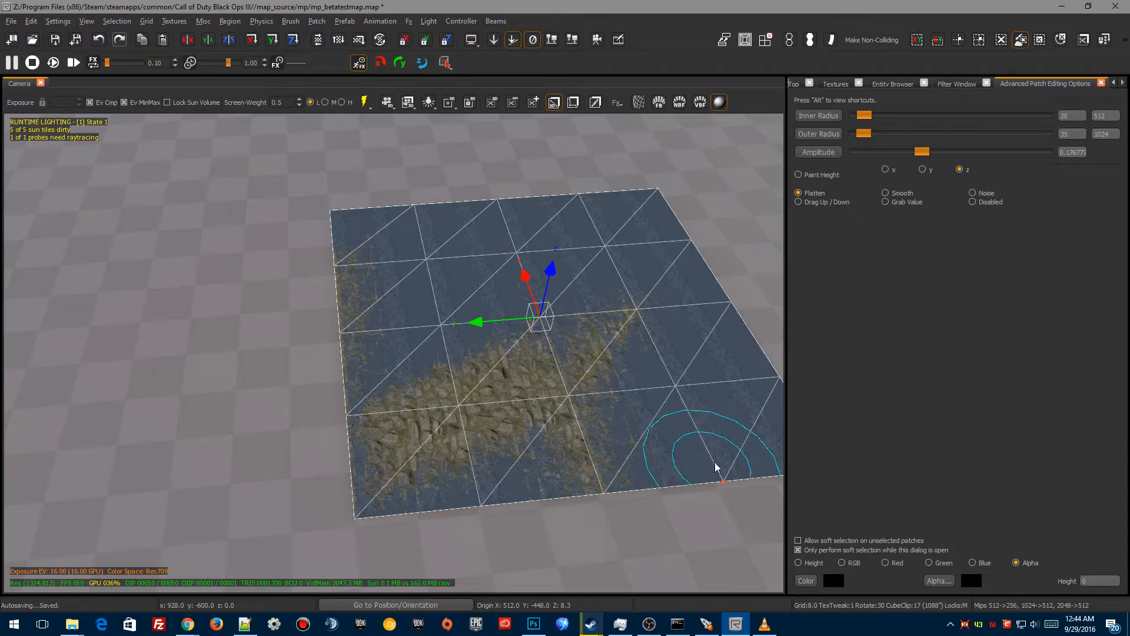
pyautogui.moveTo(718, 469); pyautogui.dragTo(714, 469)
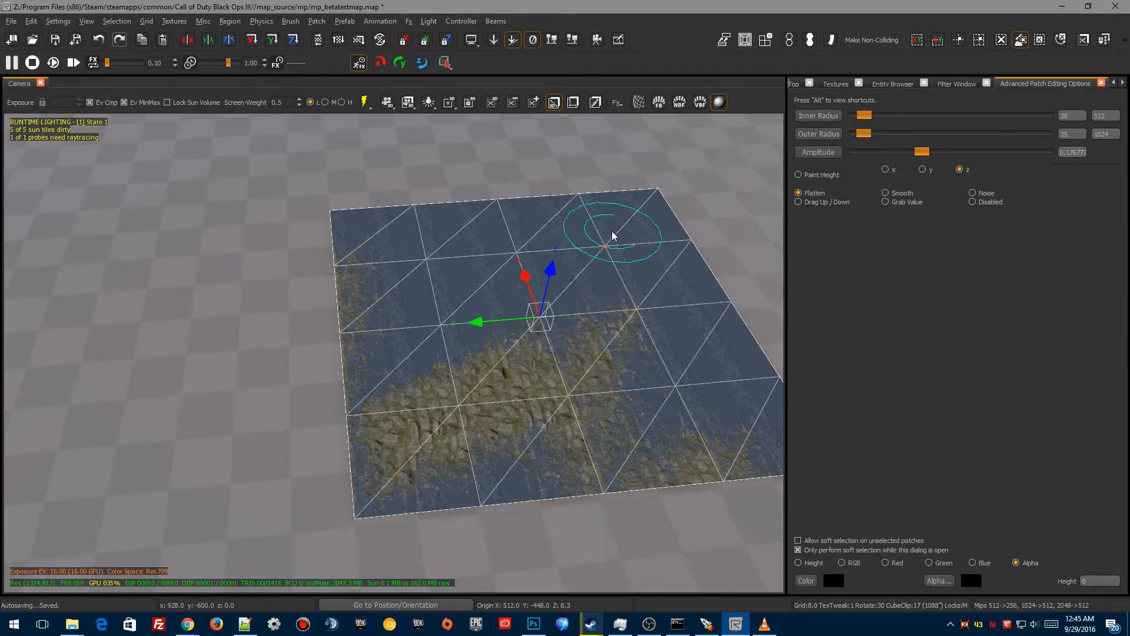
pyautogui.moveTo(589, 249)
pyautogui.mouseDown()
pyautogui.moveTo(609, 255)
pyautogui.moveTo(559, 255)
pyautogui.mouseUp()
pyautogui.moveTo(418, 448); pyautogui.dragTo(448, 421, button='right')
# Step: Examine the blended terrain patch and the room from several camera angles
pyautogui.press('Escape')
pyautogui.moveTo(448, 465); pyautogui.dragTo(323, 526, button='right')
pyautogui.moveTo(354, 365); pyautogui.dragTo(336, 380, button='right')
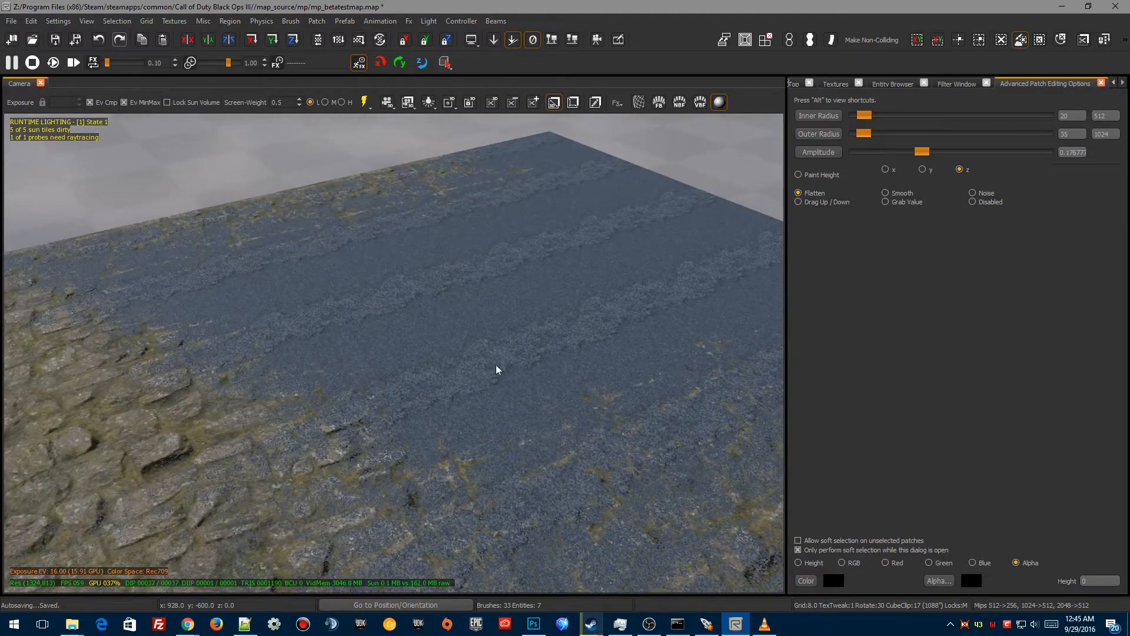
pyautogui.moveTo(507, 385); pyautogui.dragTo(498, 374, button='right')
pyautogui.moveTo(602, 360); pyautogui.dragTo(601, 327, button='right')
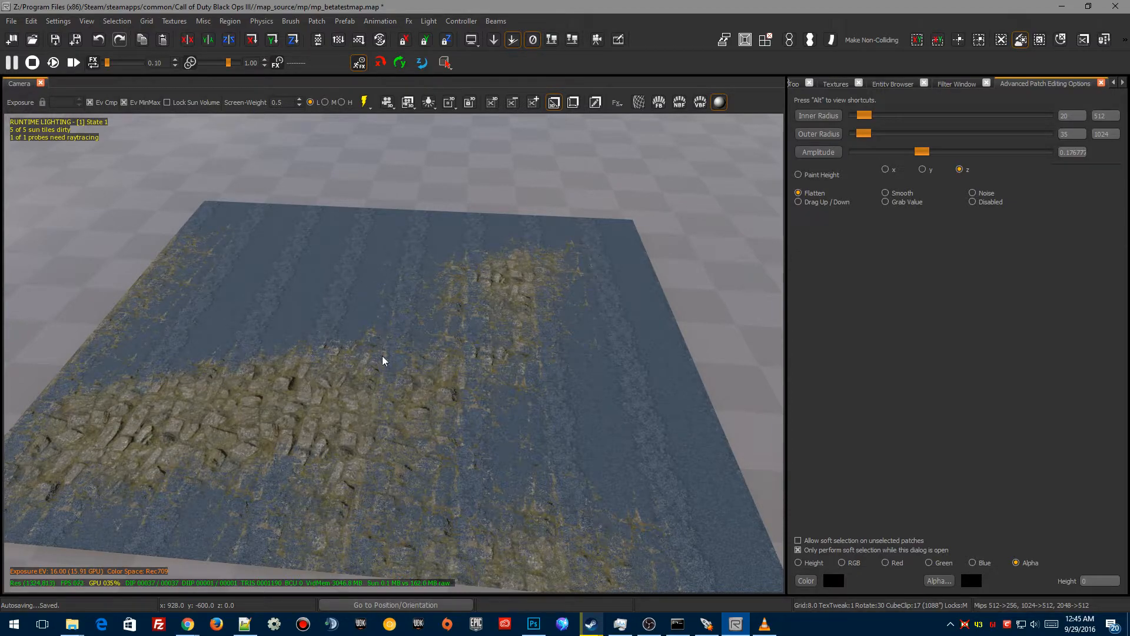
pyautogui.moveTo(443, 368)
pyautogui.mouseDown(button='right')
pyautogui.moveTo(436, 339)
pyautogui.moveTo(449, 373)
pyautogui.mouseUp(button='right')
pyautogui.moveTo(489, 405)
pyautogui.mouseDown(button='right')
pyautogui.moveTo(488, 383)
pyautogui.moveTo(489, 406)
pyautogui.mouseUp(button='right')
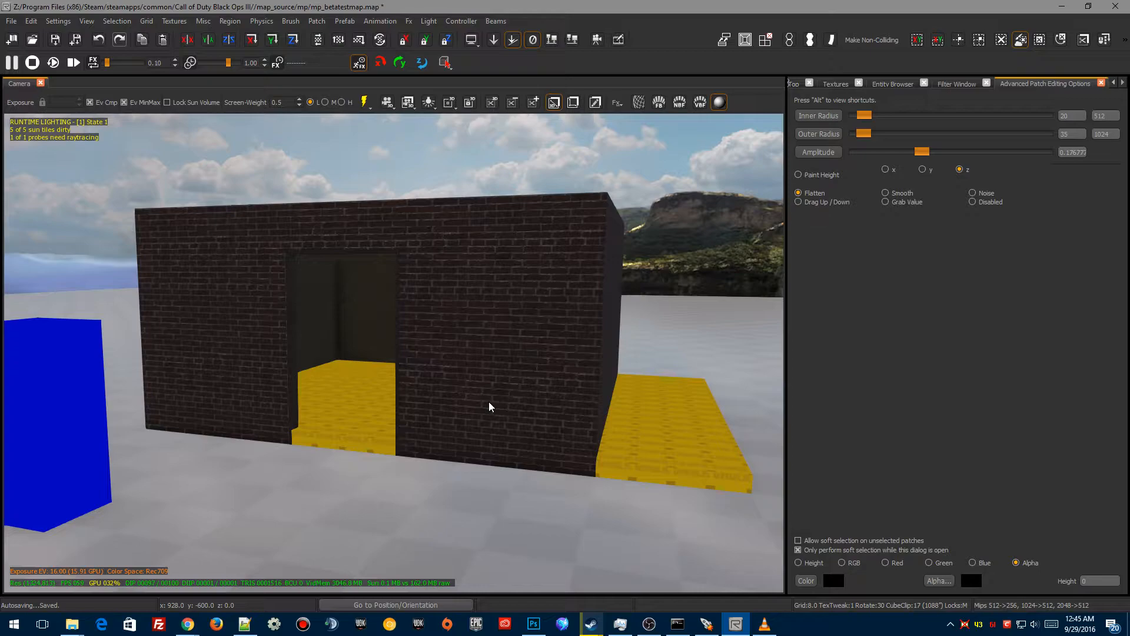
pyautogui.moveTo(584, 432); pyautogui.dragTo(745, 431, button='right')
pyautogui.moveTo(547, 432); pyautogui.dragTo(563, 433, button='right')
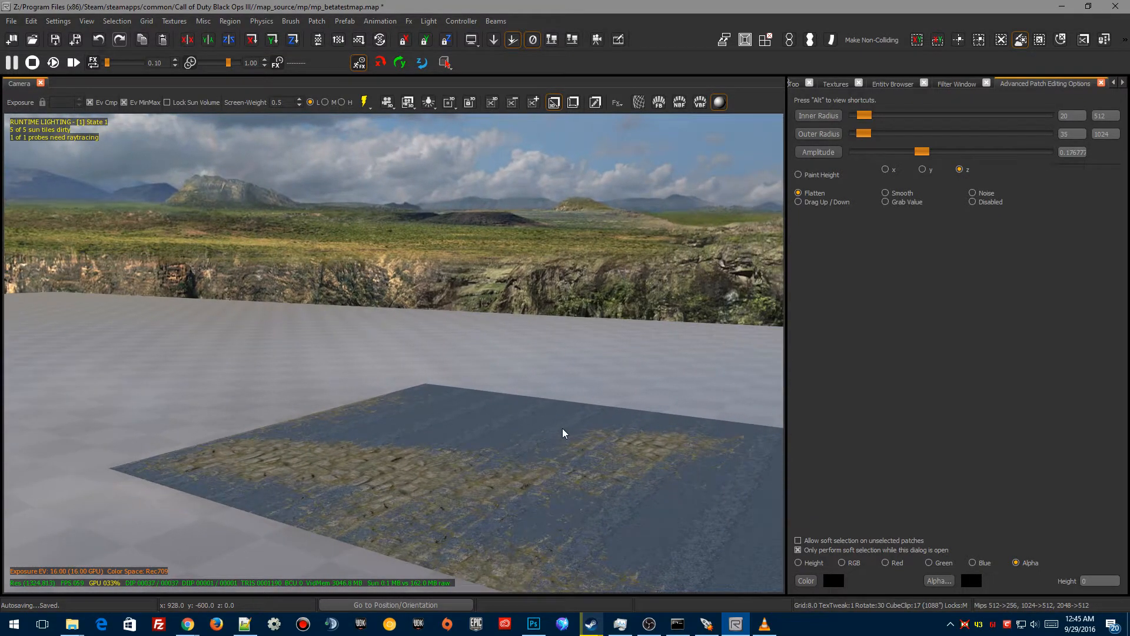
pyautogui.press('g')
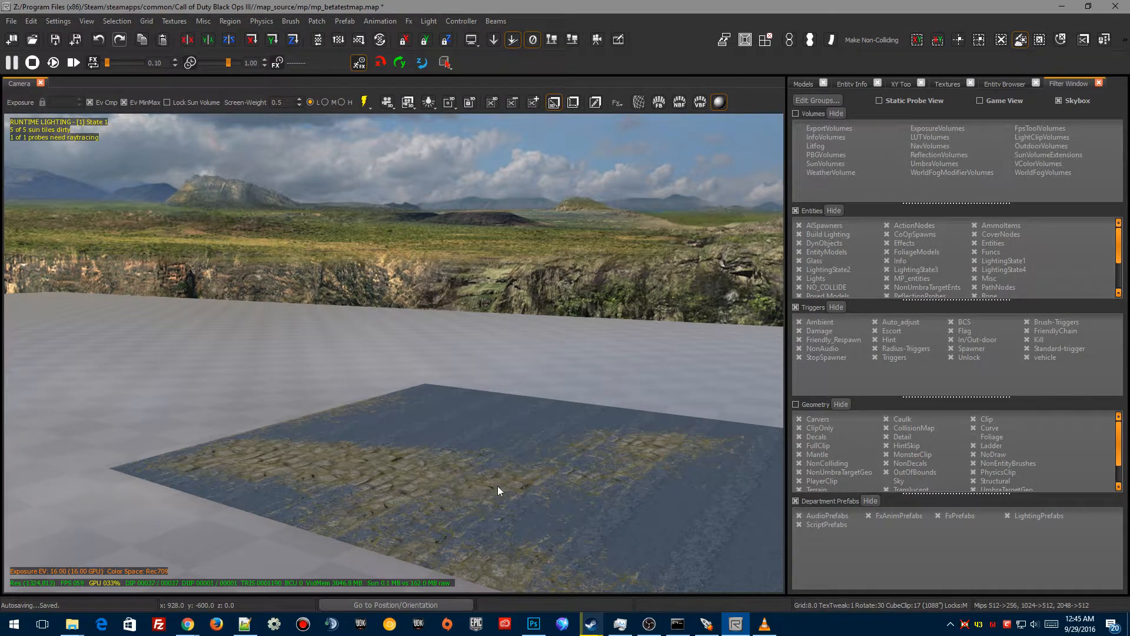
pyautogui.press('b')
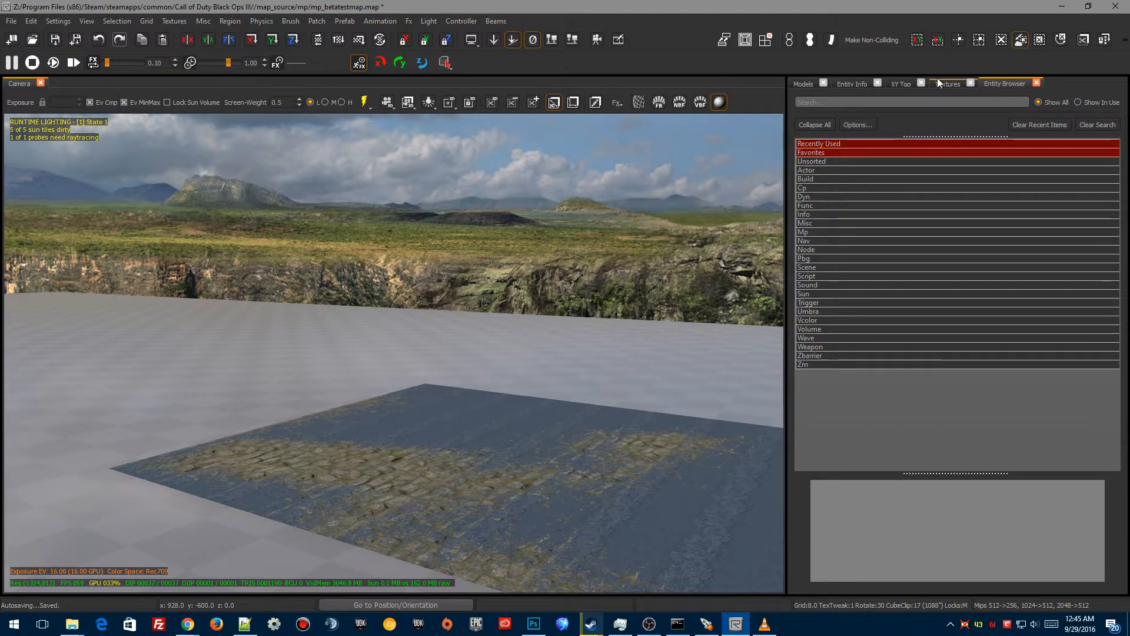
pyautogui.click(901, 81)
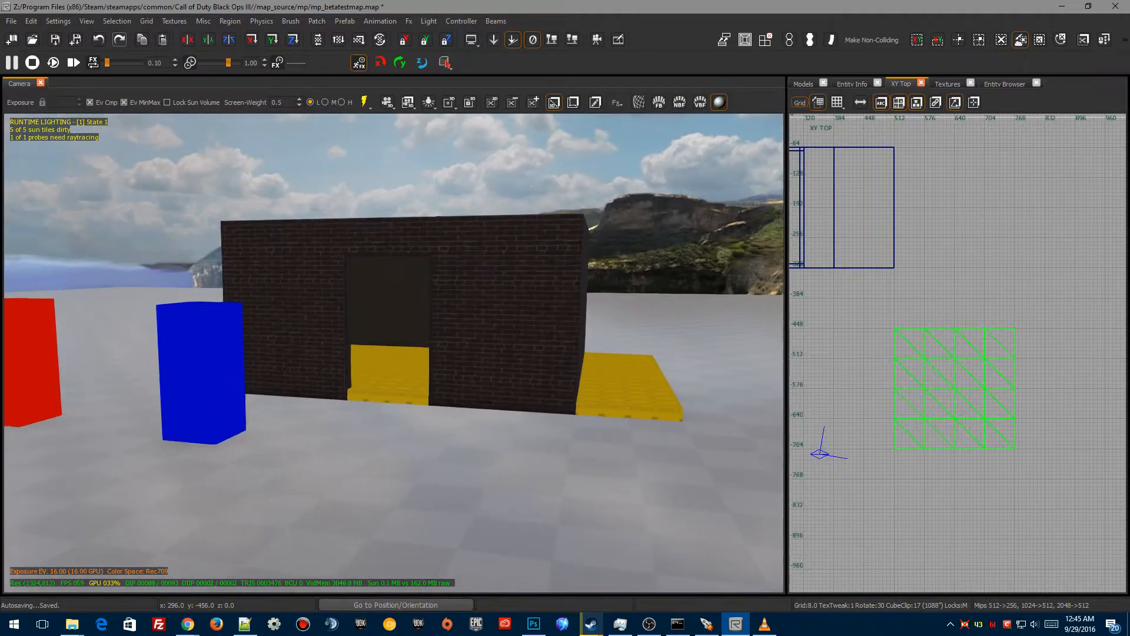
pyautogui.moveTo(553, 456)
pyautogui.mouseDown(button='right')
pyautogui.moveTo(646, 403)
pyautogui.moveTo(629, 419)
pyautogui.moveTo(597, 412)
pyautogui.moveTo(560, 429)
pyautogui.moveTo(8, 480)
pyautogui.moveTo(585, 428)
pyautogui.mouseUp(button='right')
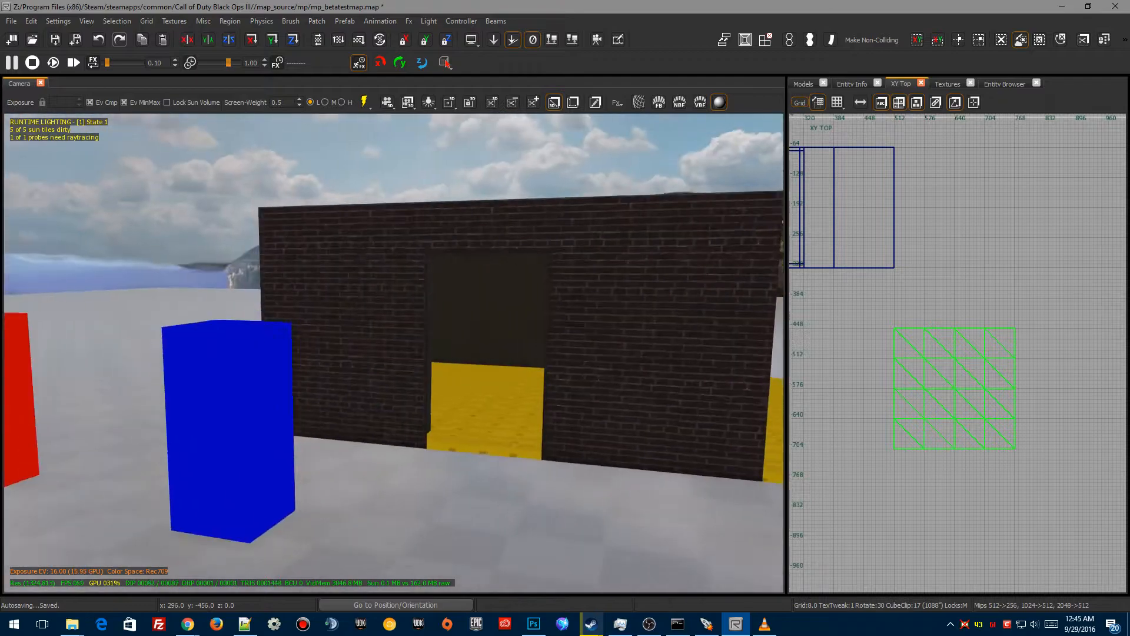
pyautogui.moveTo(585, 428); pyautogui.dragTo(627, 458, button='right')
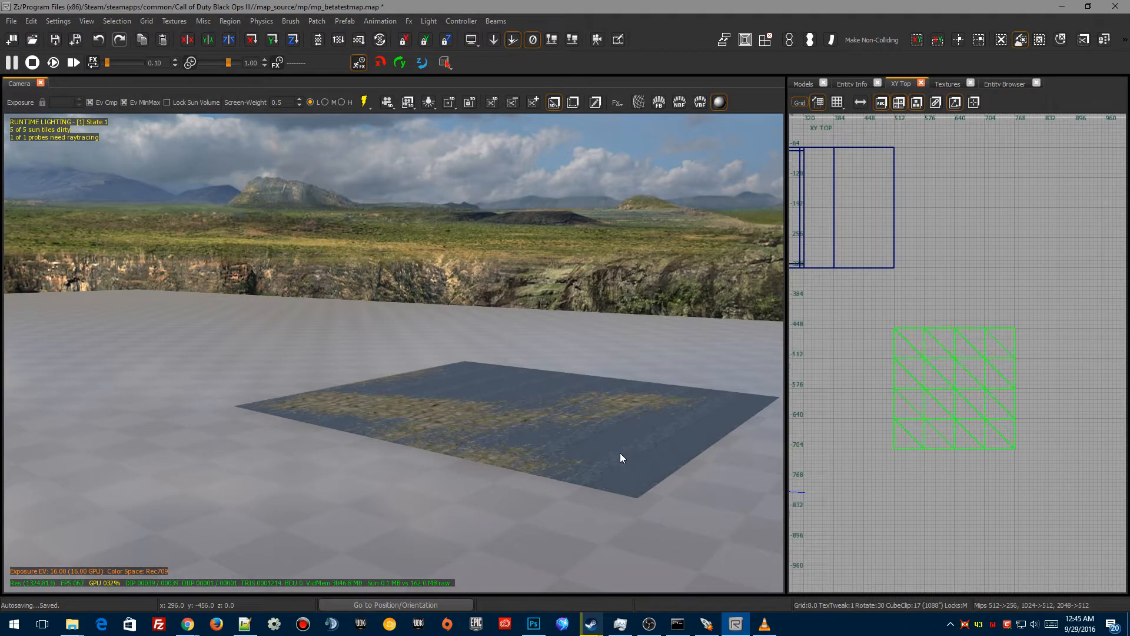
pyautogui.keyDown('shift'); pyautogui.click(532, 416); pyautogui.keyUp('shift')
pyautogui.press('Escape')
pyautogui.moveTo(285, 493)
pyautogui.mouseDown(button='right')
pyautogui.moveTo(94, 492)
pyautogui.moveTo(188, 459)
pyautogui.moveTo(285, 494)
pyautogui.mouseUp(button='right')
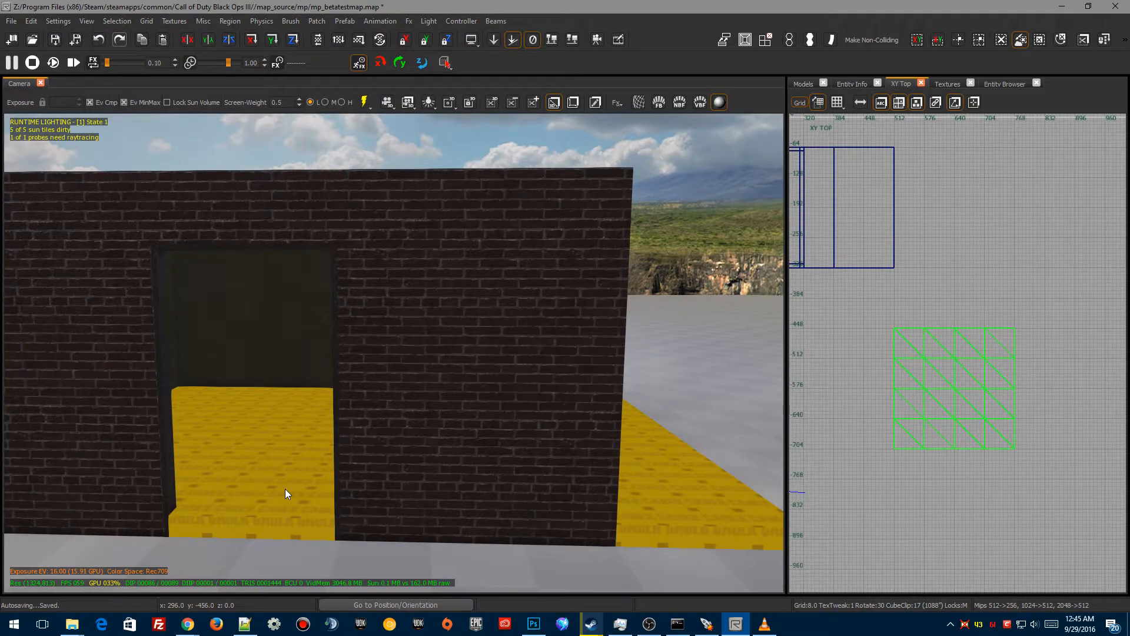
# Step: Select the front wall faces around the window opening and convert them to terrain patches with Faces to Terrain
pyautogui.press('y')
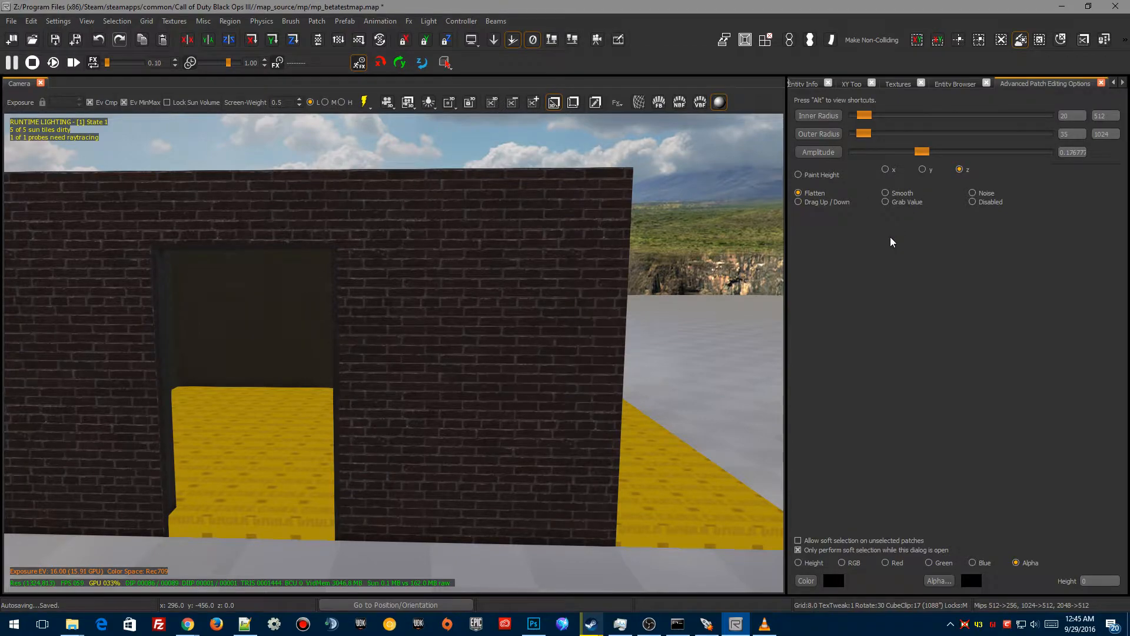
pyautogui.press('y')
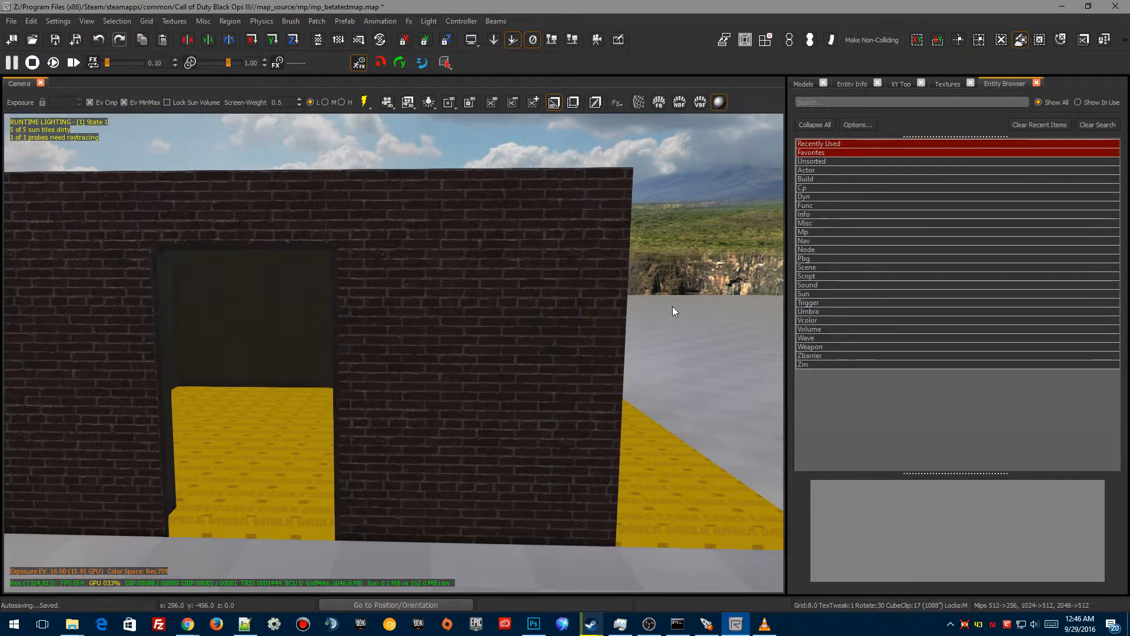
pyautogui.click(895, 83)
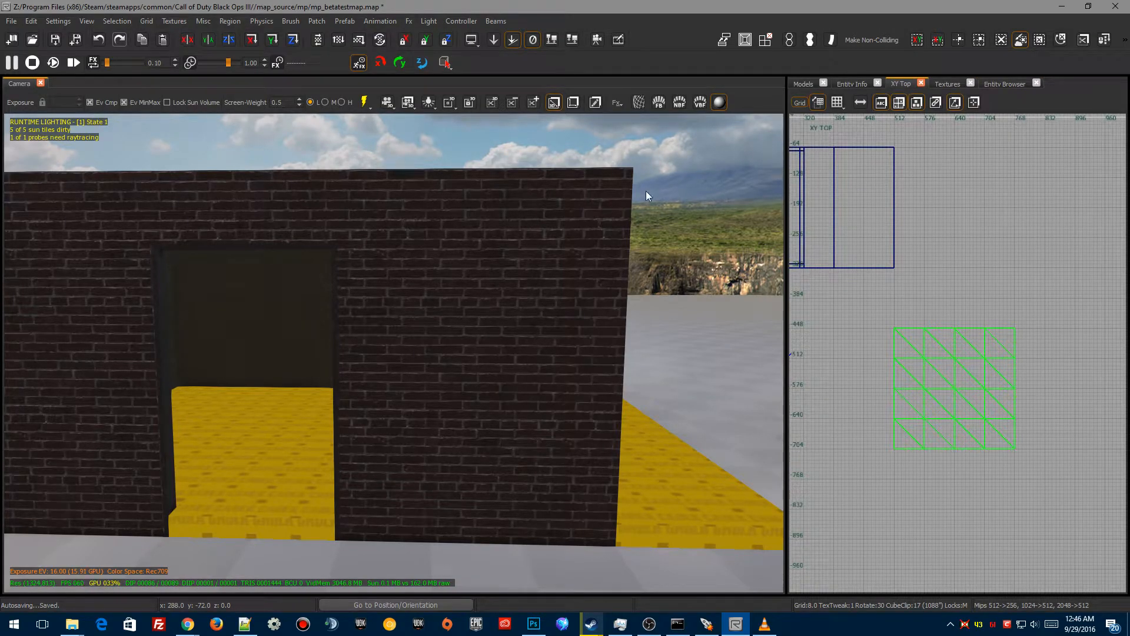
pyautogui.moveTo(529, 230); pyautogui.dragTo(459, 242, button='right')
pyautogui.moveTo(513, 417)
pyautogui.mouseDown(button='right')
pyautogui.moveTo(594, 412)
pyautogui.moveTo(482, 415)
pyautogui.moveTo(513, 417)
pyautogui.mouseUp(button='right')
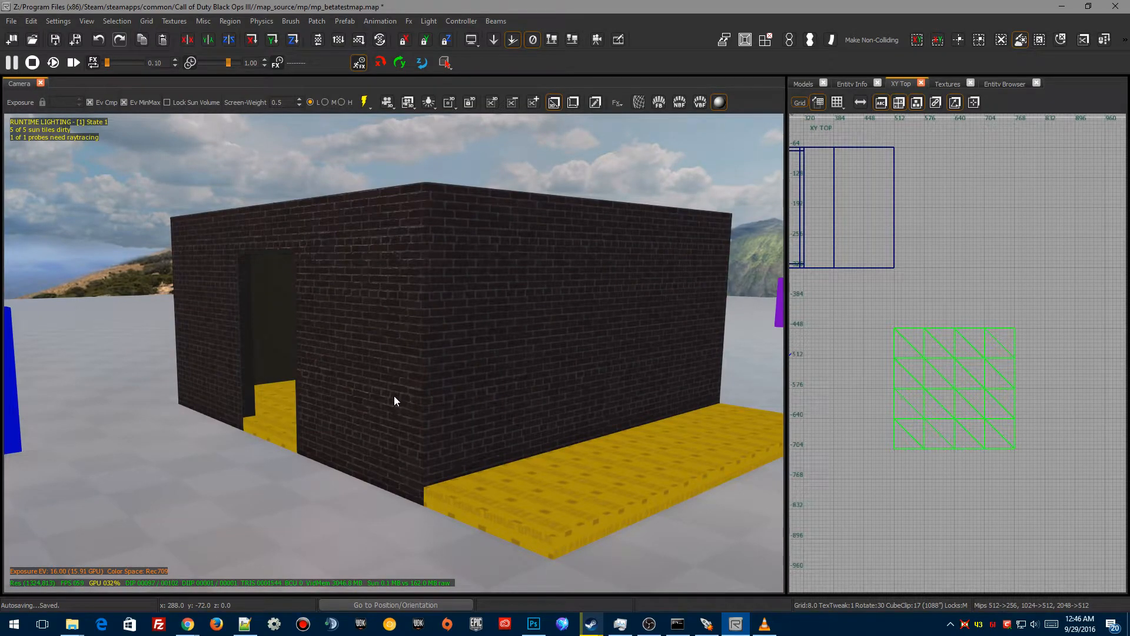
pyautogui.keyDown('shift'); pyautogui.click(372, 320); pyautogui.keyUp('shift')
pyautogui.moveTo(390, 435); pyautogui.dragTo(324, 434, button='right')
pyautogui.keyDown('shift'); pyautogui.click(349, 302); pyautogui.keyUp('shift')
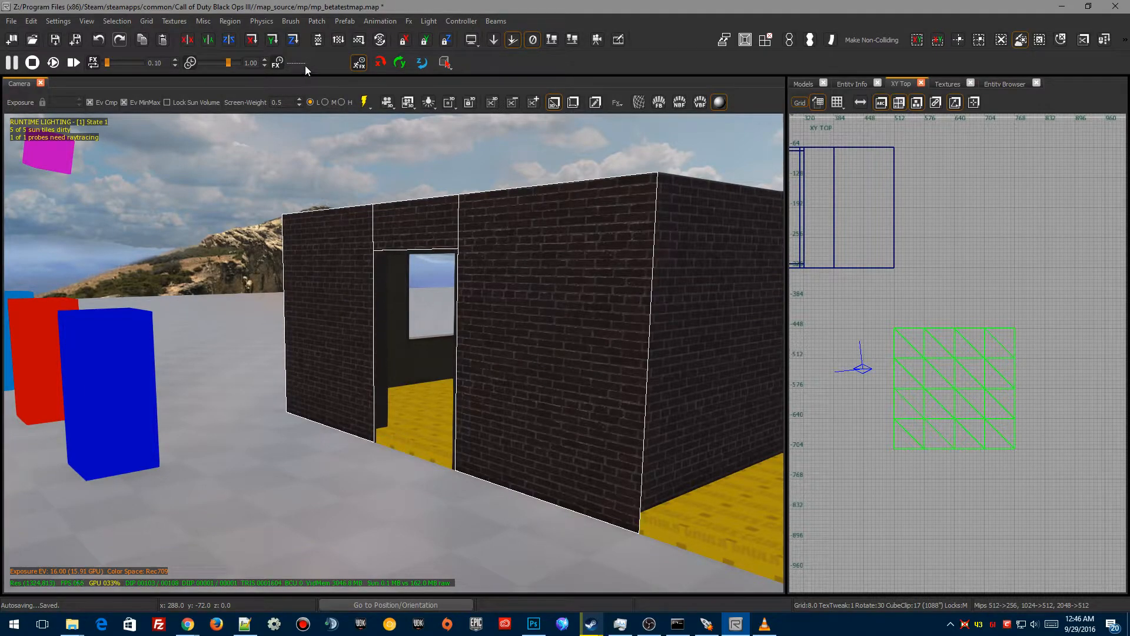
pyautogui.click(317, 21)
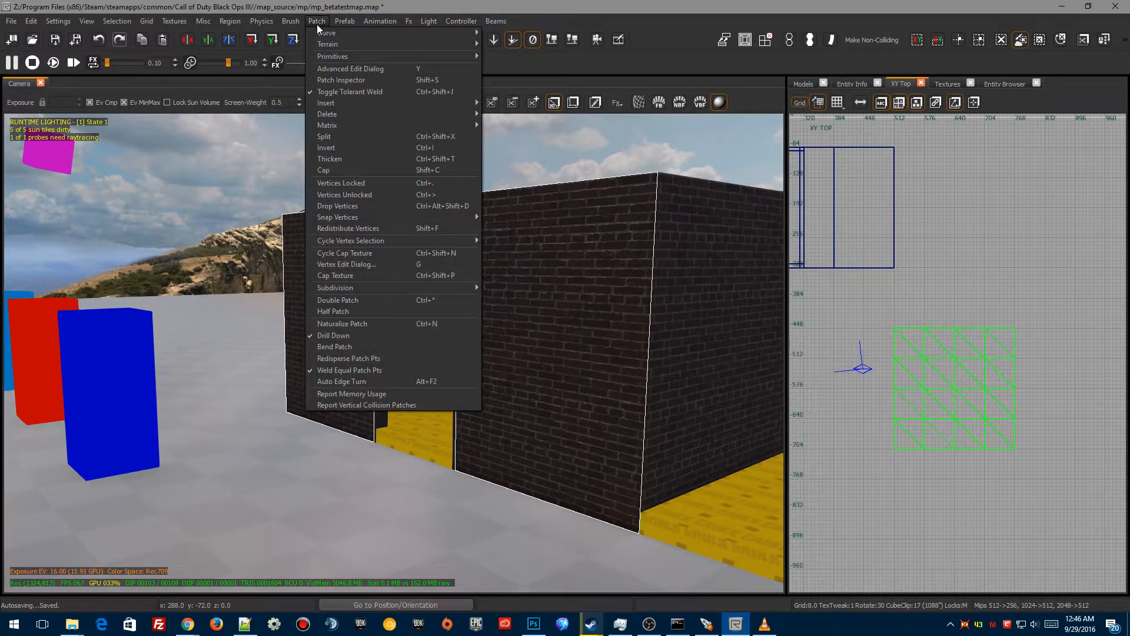
pyautogui.moveTo(327, 47)
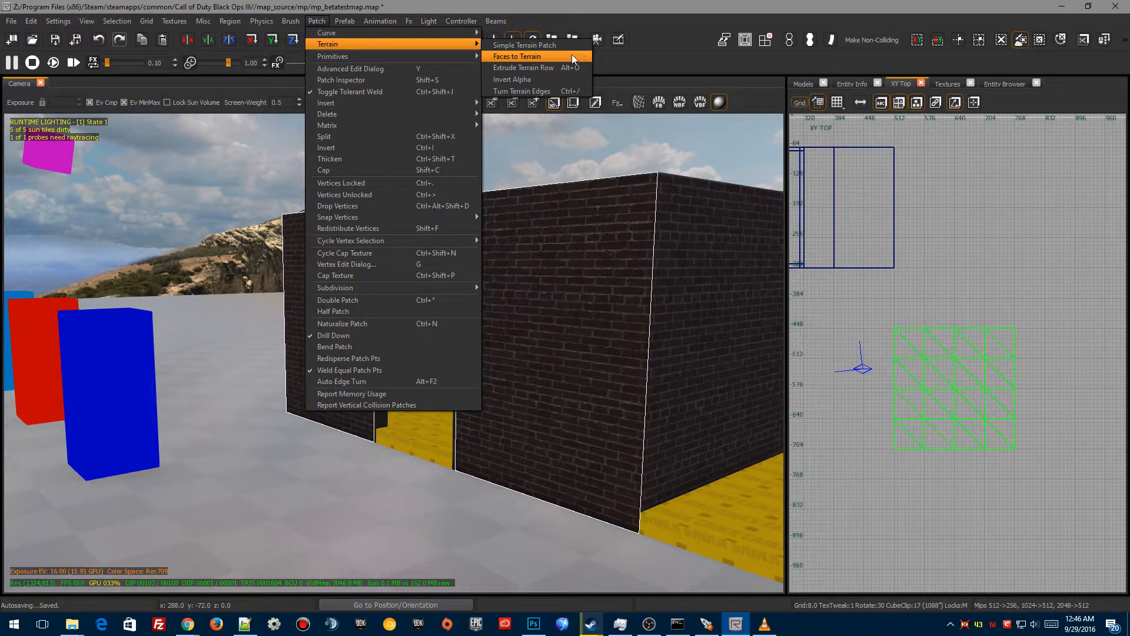
pyautogui.click(535, 56)
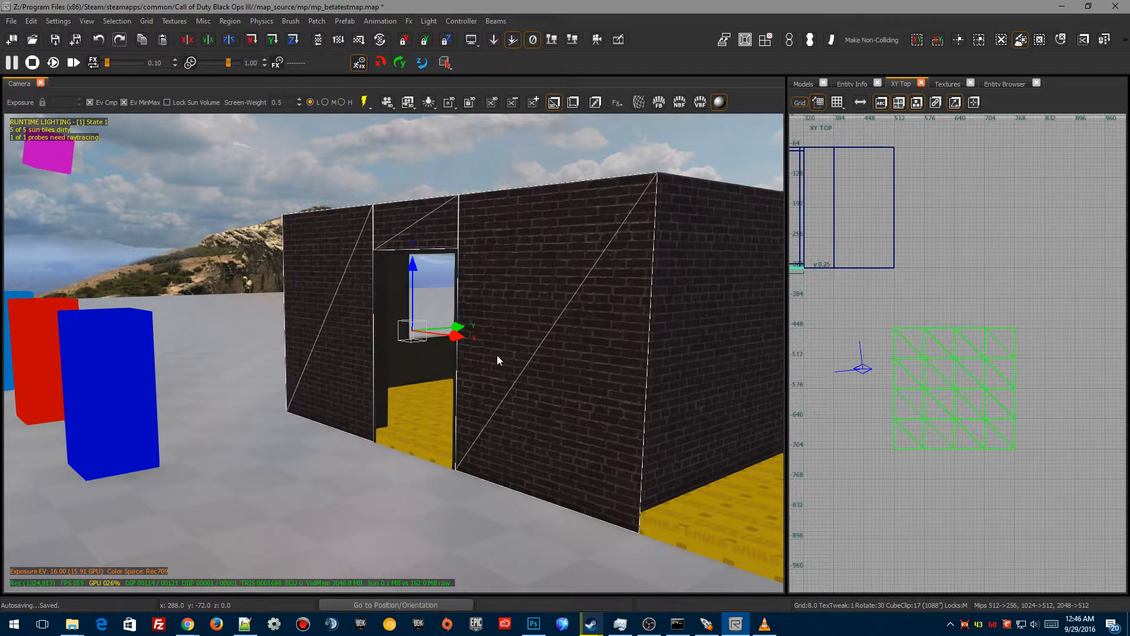
# Step: Apply the t7_decal_grunge_calcium_drip_02_blend_rust texture to the new wall terrain patches
pyautogui.moveTo(482, 376); pyautogui.dragTo(577, 379, button='right')
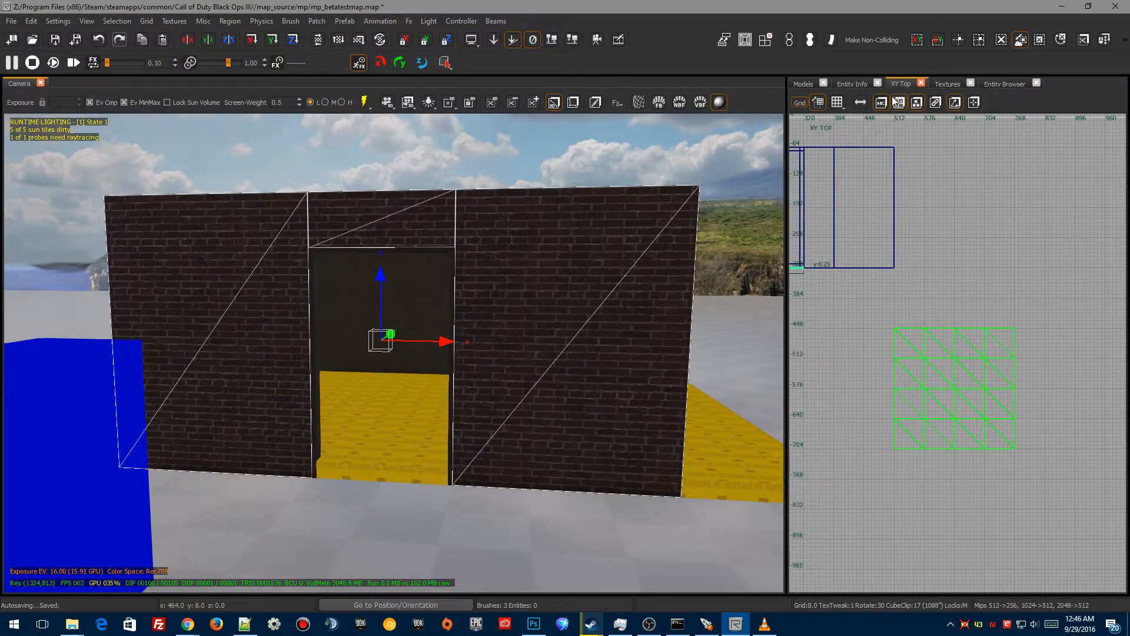
pyautogui.click(945, 83)
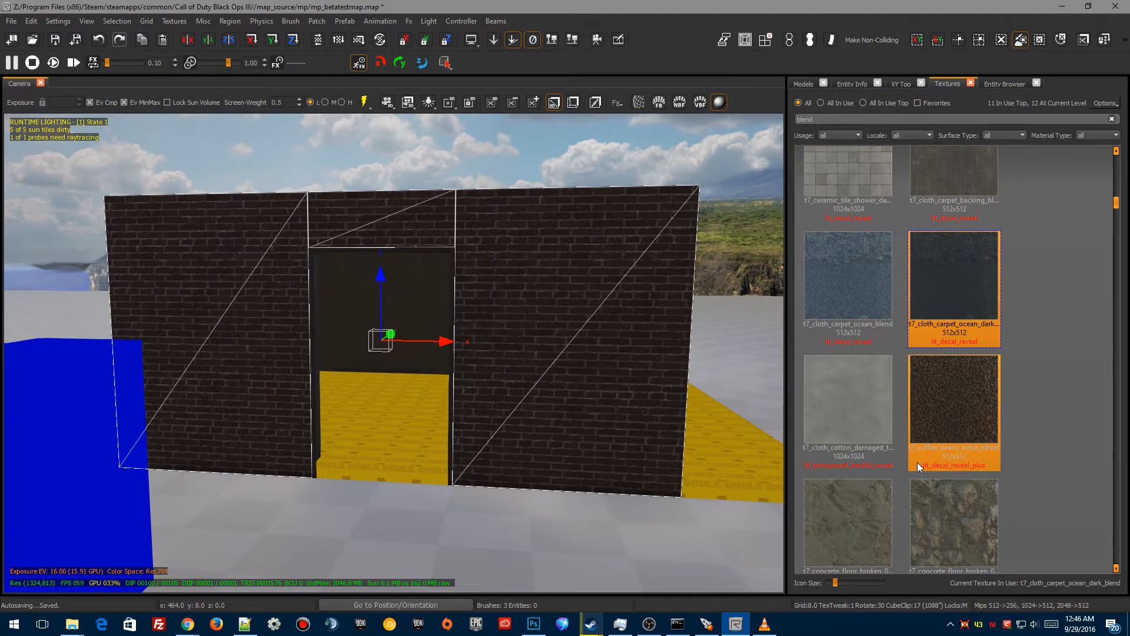
pyautogui.click(947, 295)
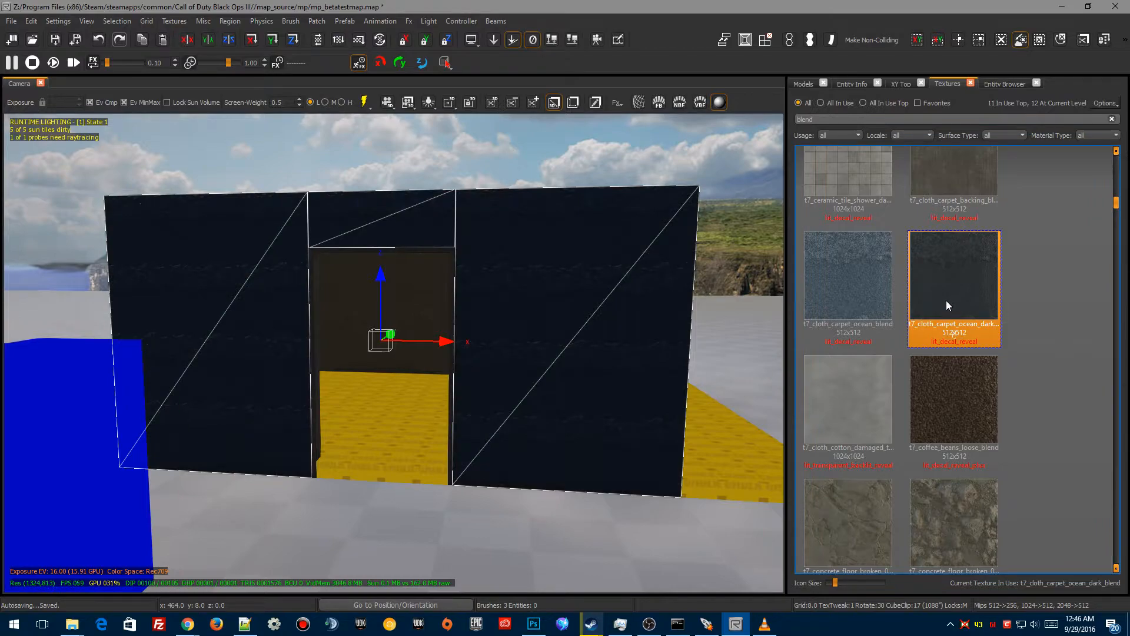
pyautogui.scroll(4, 945, 361)
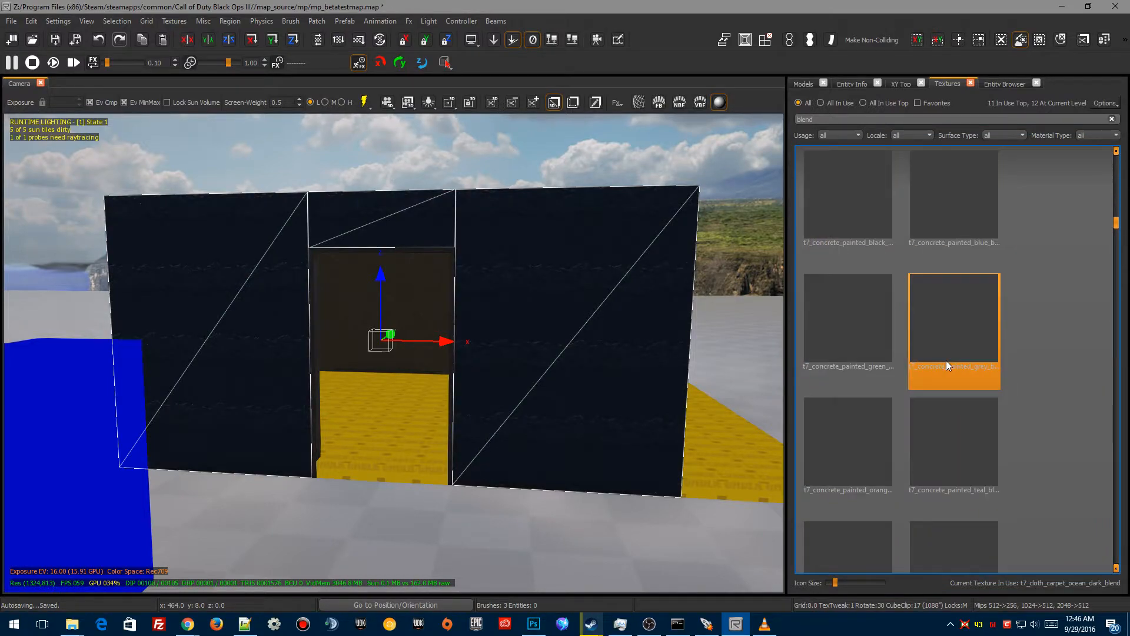
pyautogui.scroll(-3, 941, 367)
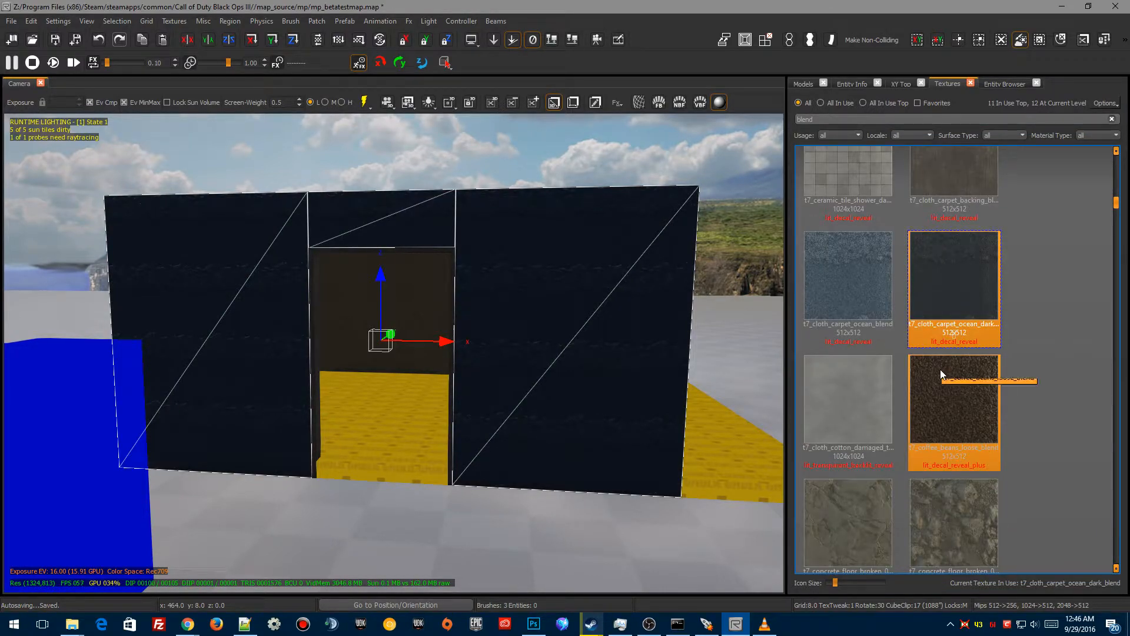
pyautogui.scroll(5, 939, 377)
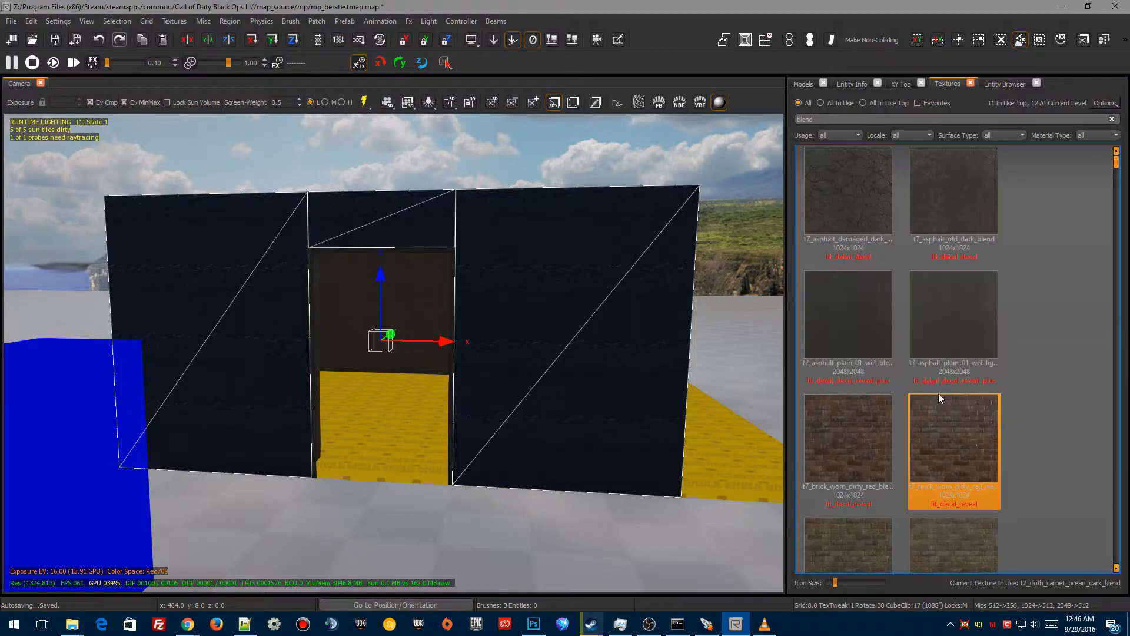
pyautogui.scroll(-10, 938, 394)
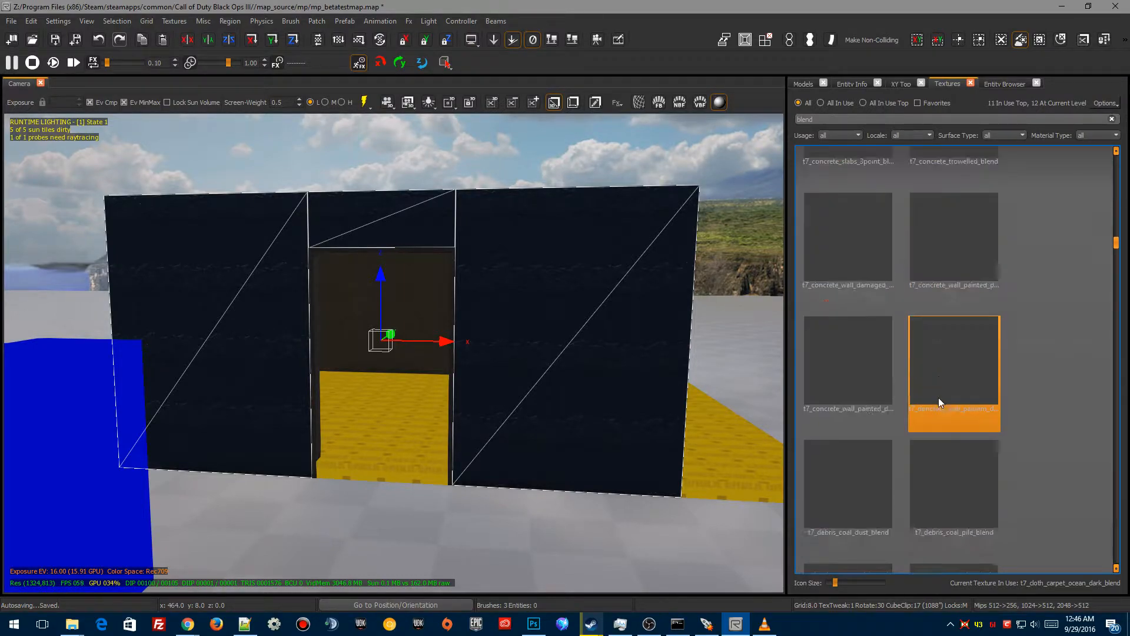
pyautogui.scroll(-4, 933, 415)
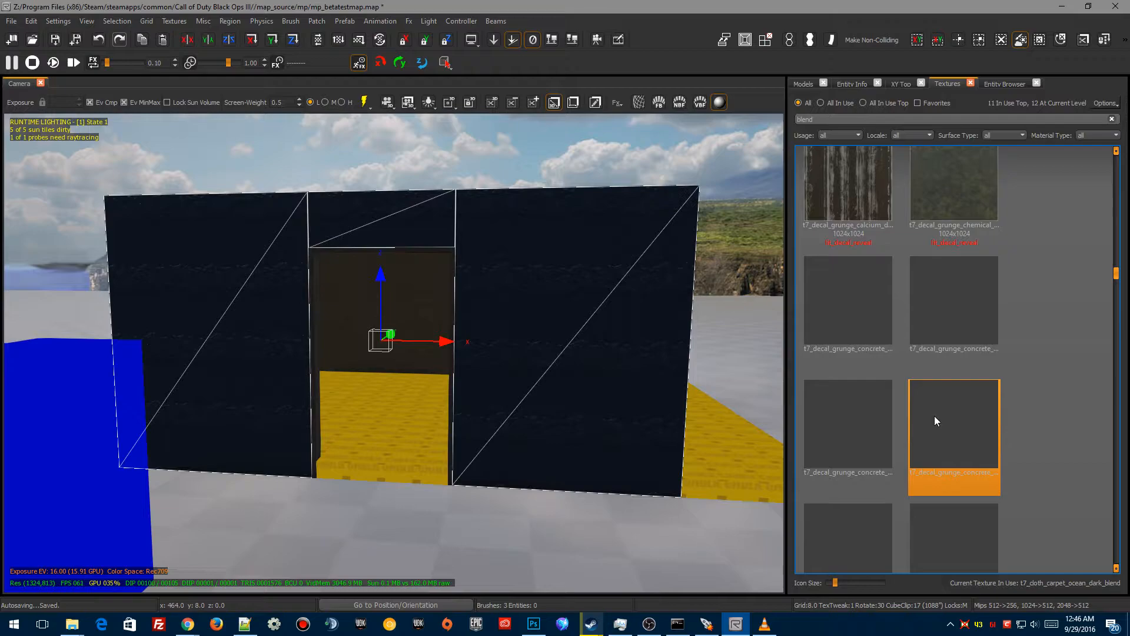
pyautogui.click(853, 192)
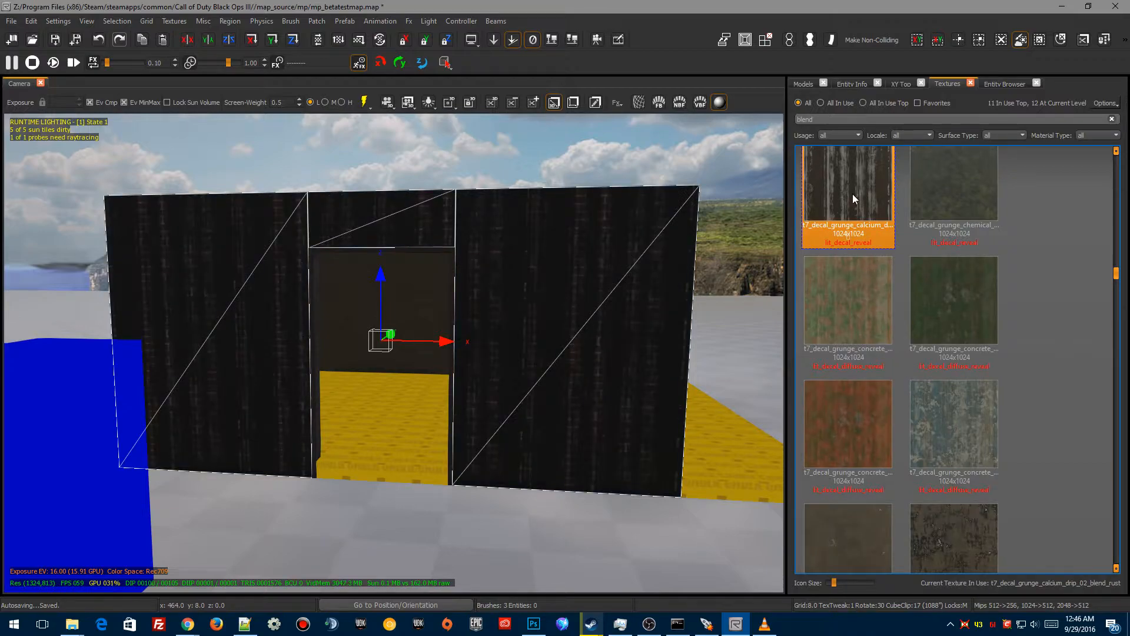
# Step: Select the bottom vertices of the front wall patches and set their vertex alpha to 235
pyautogui.scroll(3, 464, 473)
pyautogui.press('w')
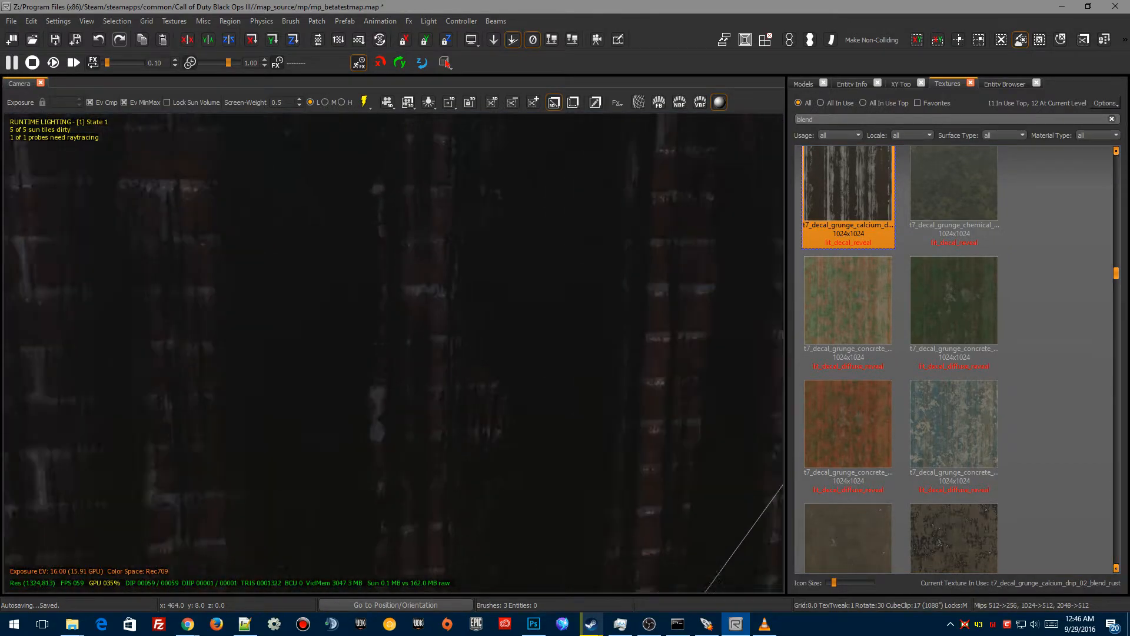
pyautogui.press('s')
pyautogui.scroll(-5, 475, 471)
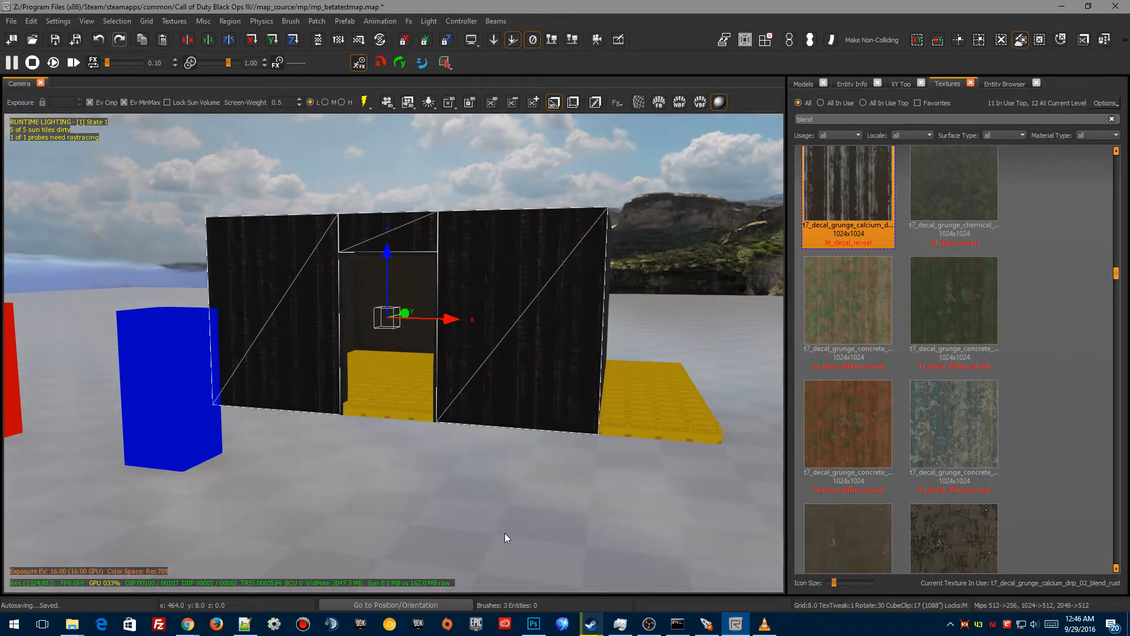
pyautogui.press('v')
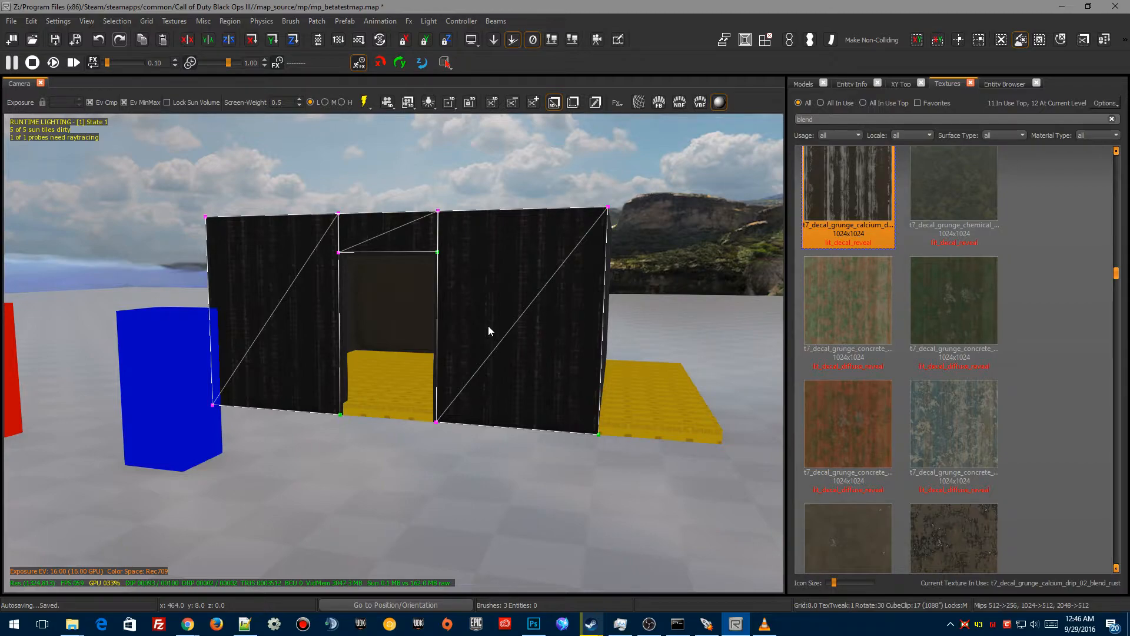
pyautogui.press('g')
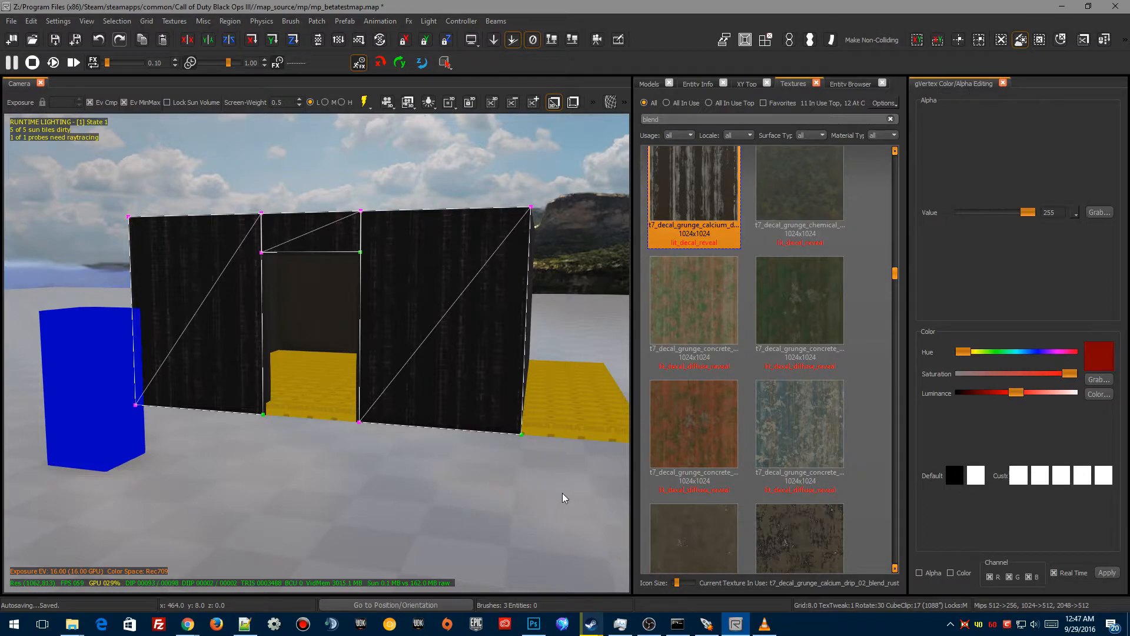
pyautogui.moveTo(562, 492); pyautogui.dragTo(141, 389)
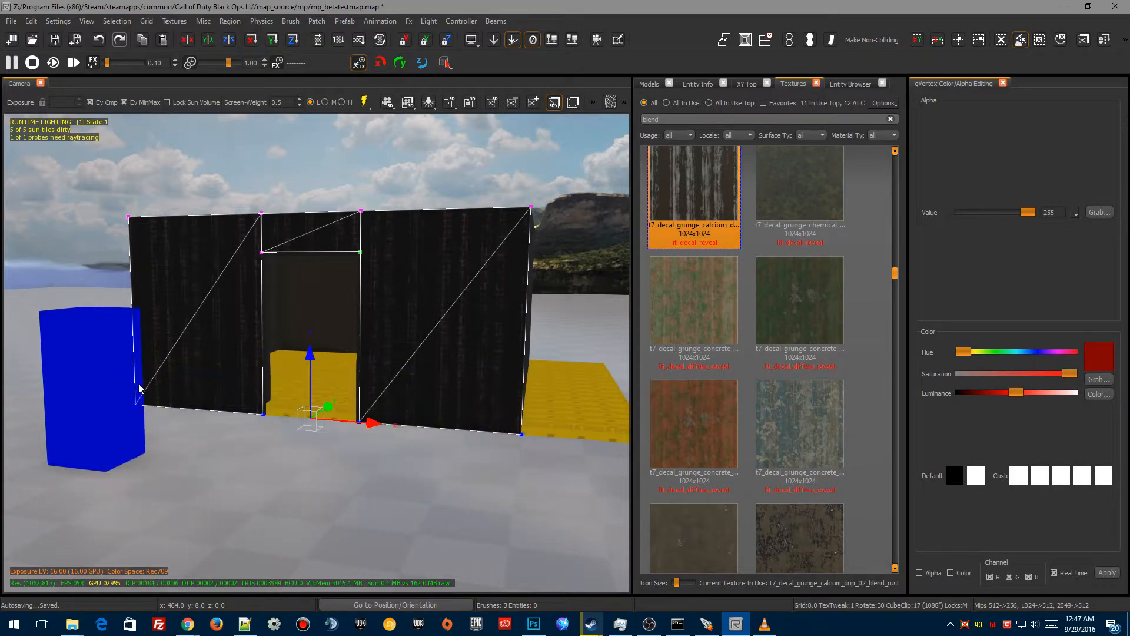
pyautogui.click(918, 573)
pyautogui.moveTo(1028, 211); pyautogui.dragTo(1022, 237)
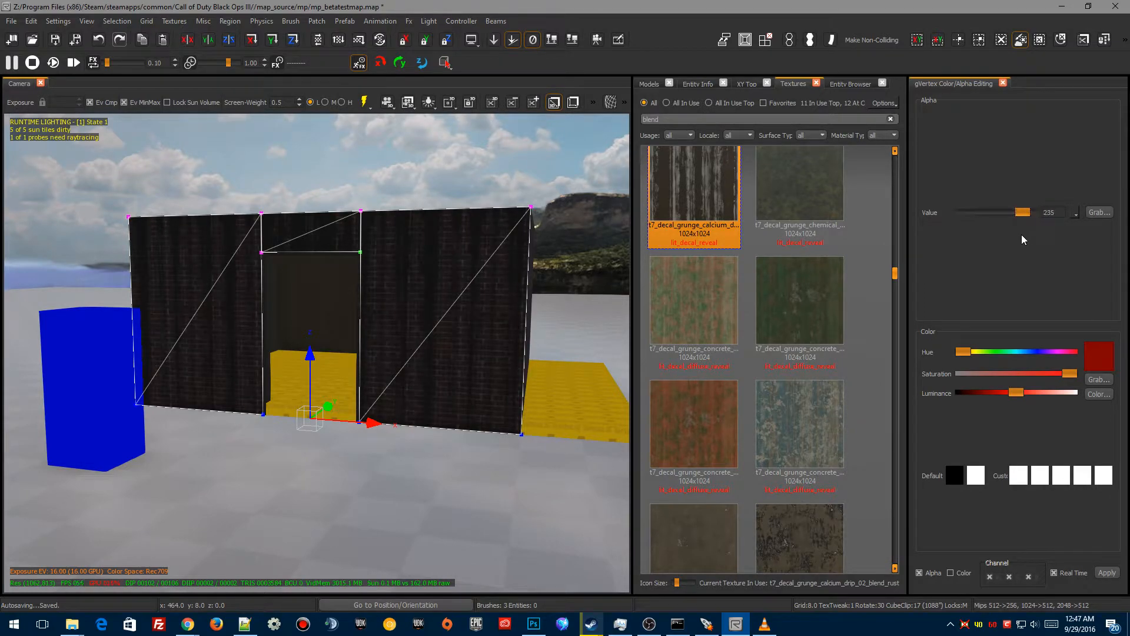
# Step: Select the middle and upper vertices of the wall patches and adjust their vertex alpha to 237
pyautogui.moveTo(436, 491); pyautogui.dragTo(504, 495, button='right')
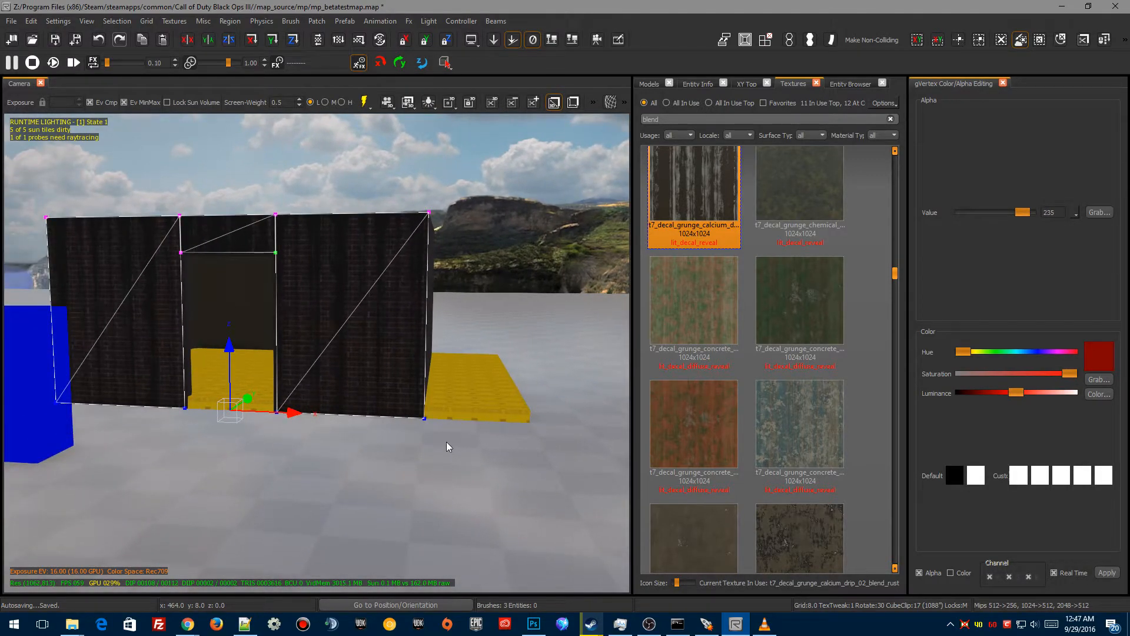
pyautogui.moveTo(489, 464); pyautogui.dragTo(403, 182)
pyautogui.hotkey('shift', 'x')
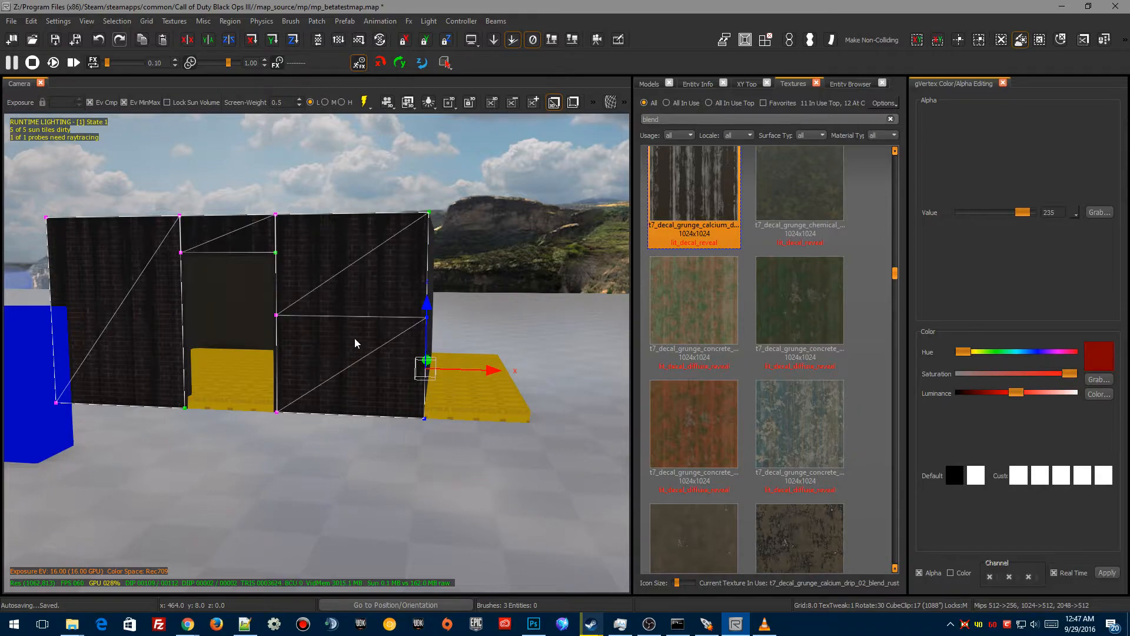
pyautogui.moveTo(211, 416); pyautogui.dragTo(160, 325)
pyautogui.moveTo(198, 234); pyautogui.dragTo(165, 196)
pyautogui.hotkey('shift', 'x')
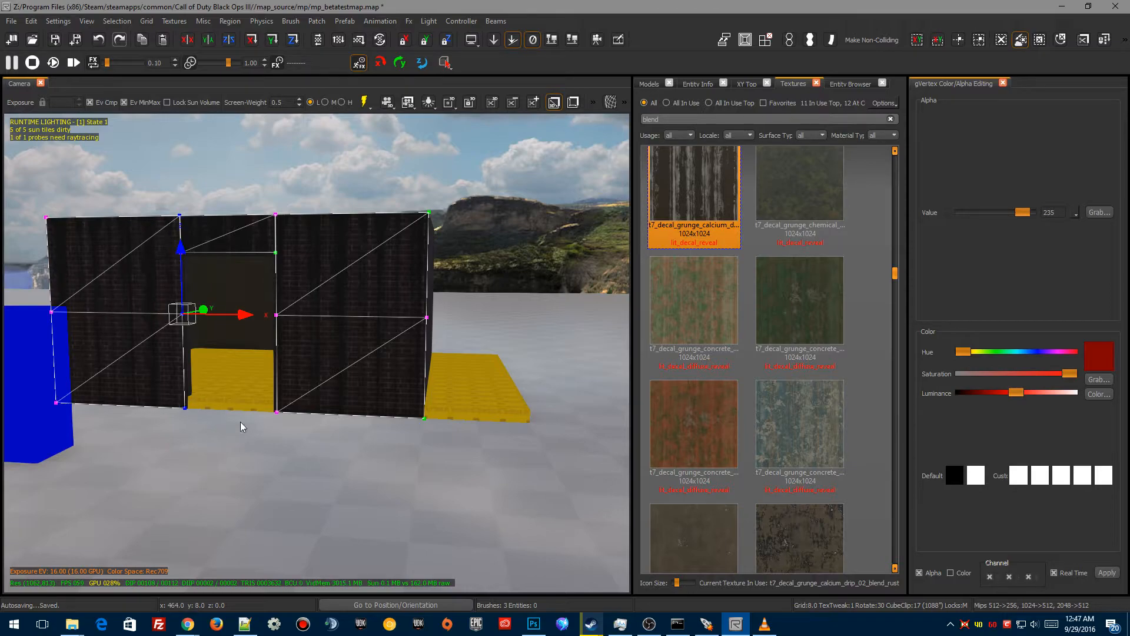
pyautogui.moveTo(458, 451); pyautogui.dragTo(56, 394)
pyautogui.moveTo(1039, 213); pyautogui.dragTo(992, 224)
pyautogui.moveTo(439, 336); pyautogui.dragTo(45, 303)
pyautogui.moveTo(990, 215); pyautogui.dragTo(1024, 218)
pyautogui.moveTo(242, 439)
pyautogui.mouseDown(button='right')
pyautogui.moveTo(283, 439)
pyautogui.moveTo(242, 439)
pyautogui.moveTo(259, 459)
pyautogui.moveTo(231, 445)
pyautogui.moveTo(247, 441)
pyautogui.moveTo(259, 412)
pyautogui.moveTo(283, 456)
pyautogui.moveTo(271, 471)
pyautogui.moveTo(288, 465)
pyautogui.mouseUp(button='right')
pyautogui.press('Escape')
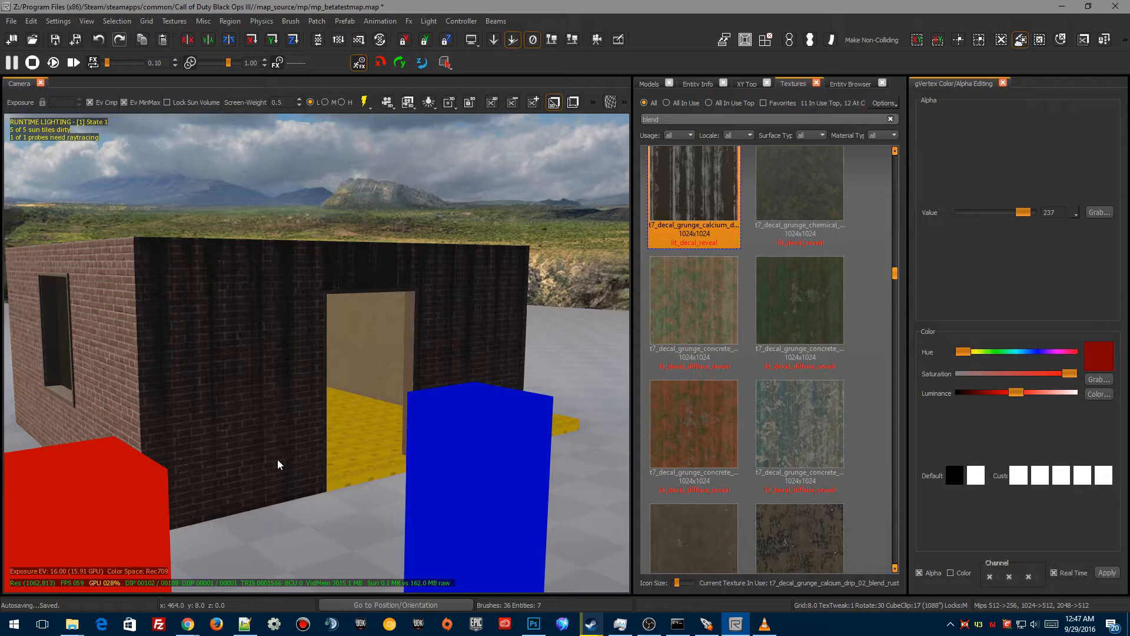
pyautogui.click(533, 623)
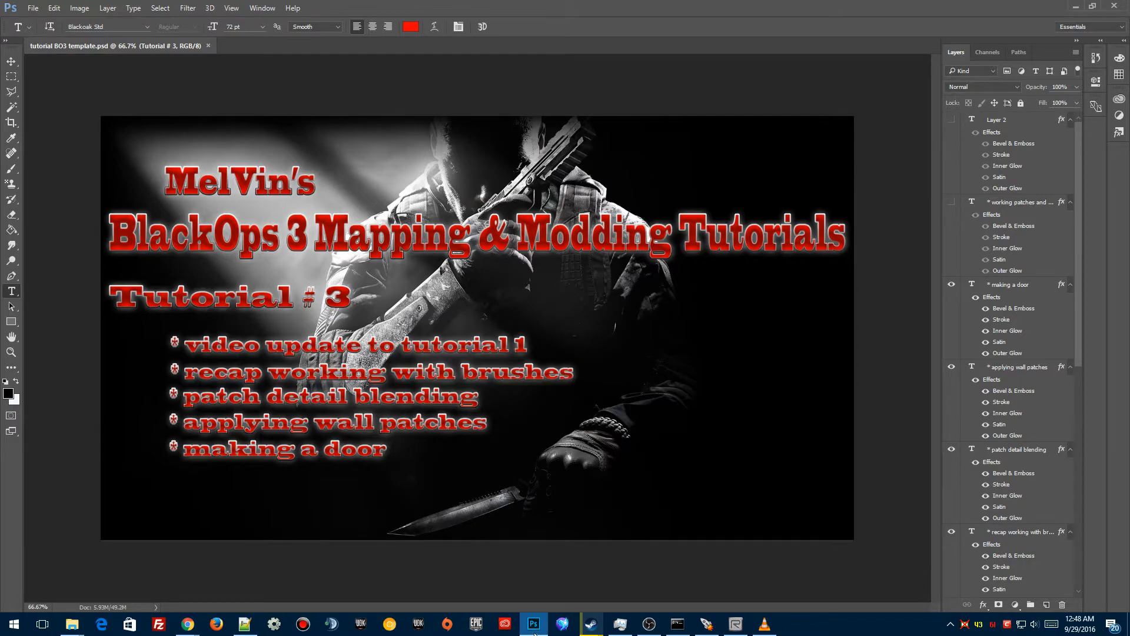
pyautogui.click(533, 625)
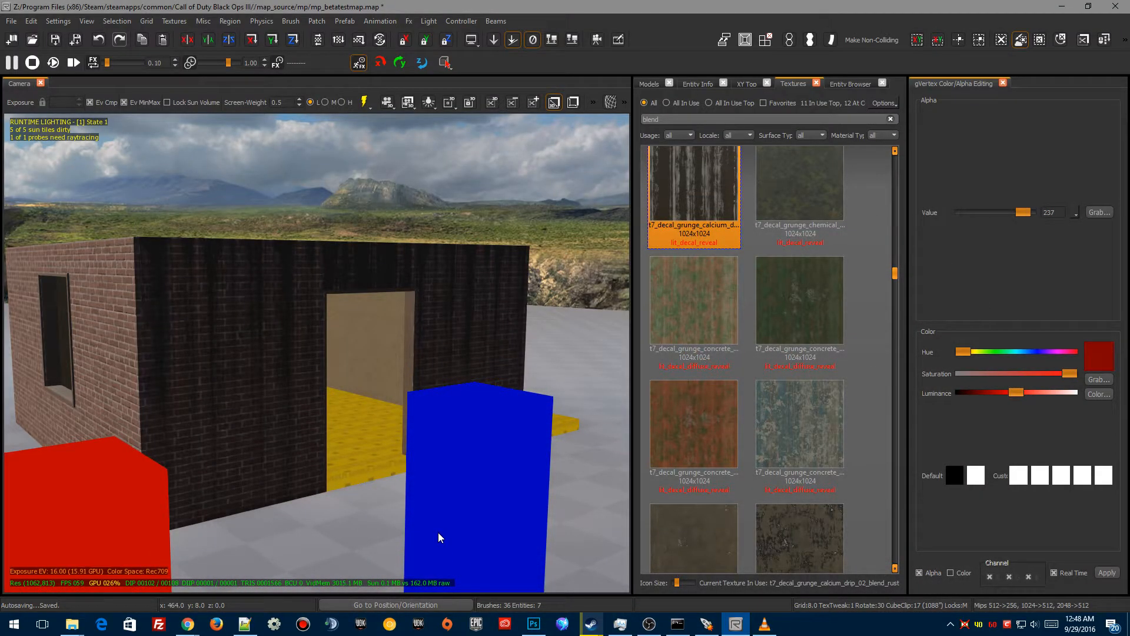
# Step: Delete the wall patch above the door opening and select the brush behind it
pyautogui.moveTo(317, 353)
pyautogui.mouseDown(button='right')
pyautogui.moveTo(377, 348)
pyautogui.moveTo(329, 341)
pyautogui.mouseUp(button='right')
pyautogui.moveTo(412, 456); pyautogui.dragTo(377, 471, button='right')
pyautogui.click(366, 289)
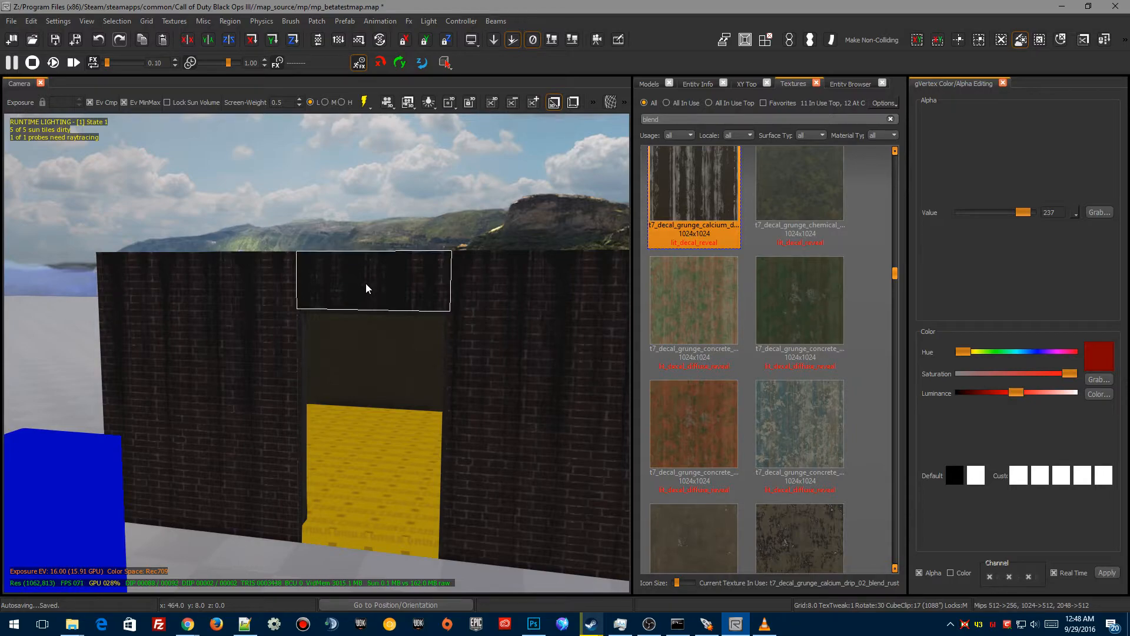
pyautogui.press('Escape')
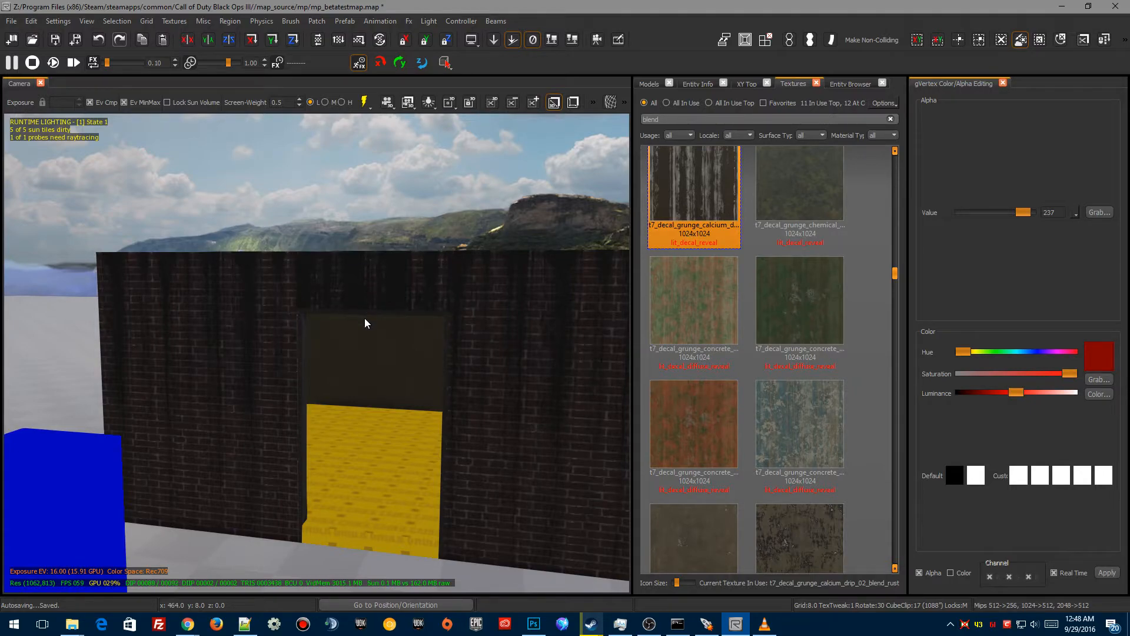
pyautogui.click(378, 292)
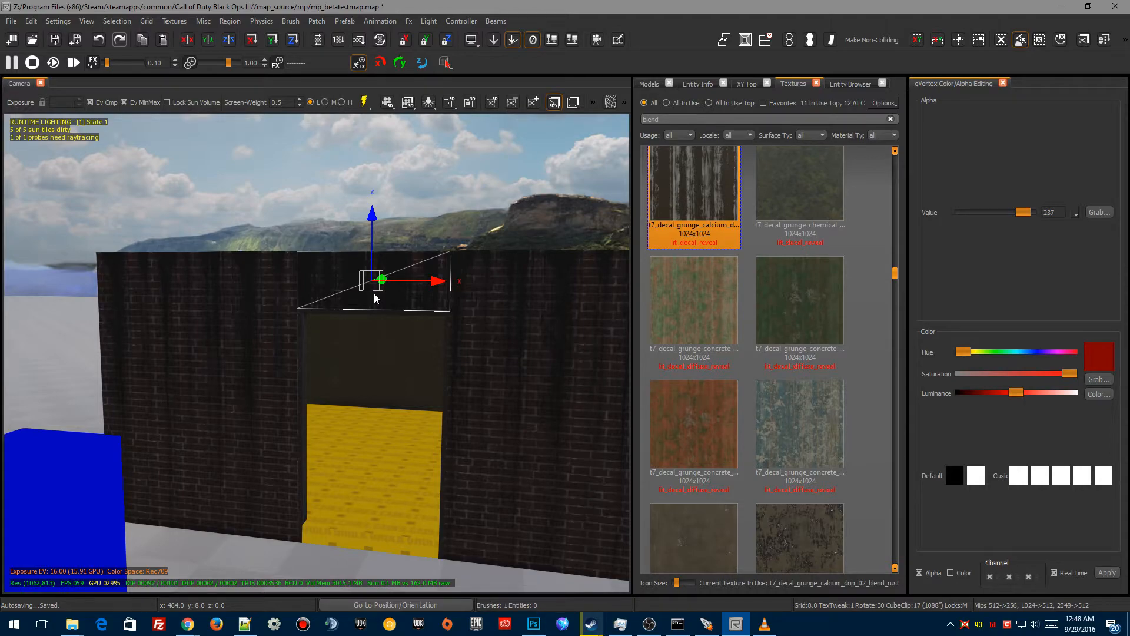
pyautogui.press('BackSpace')
pyautogui.keyDown('shift'); pyautogui.click(361, 272); pyautogui.keyUp('shift')
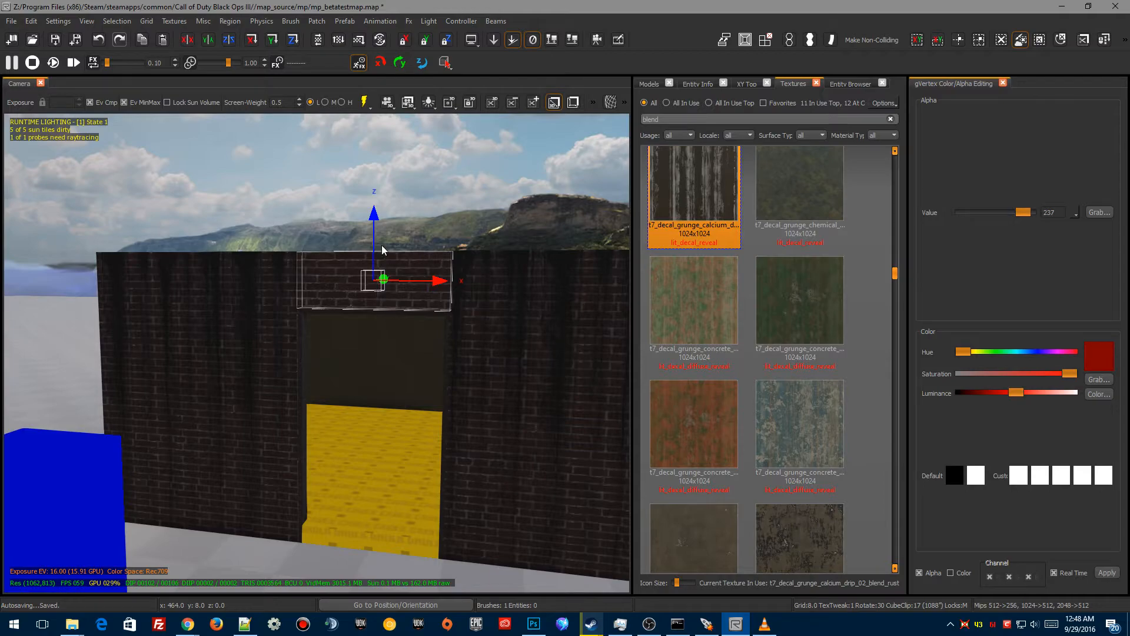
# Step: Move the brush down into the door opening and stretch it to fill the doorway
pyautogui.moveTo(372, 220); pyautogui.dragTo(365, 288)
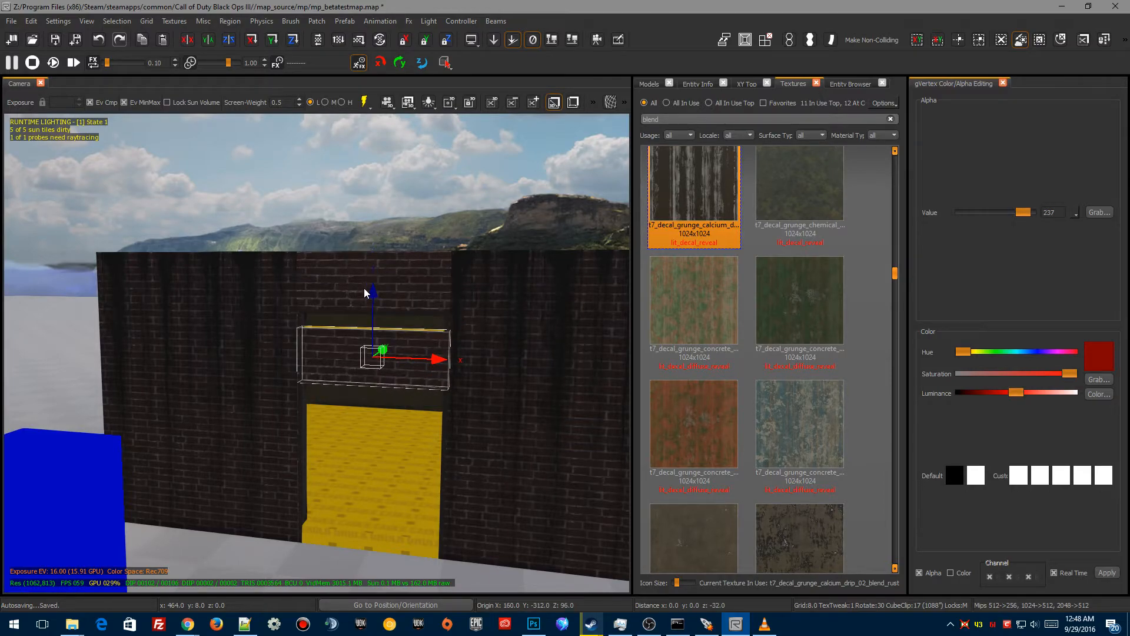
pyautogui.moveTo(366, 288); pyautogui.dragTo(369, 282)
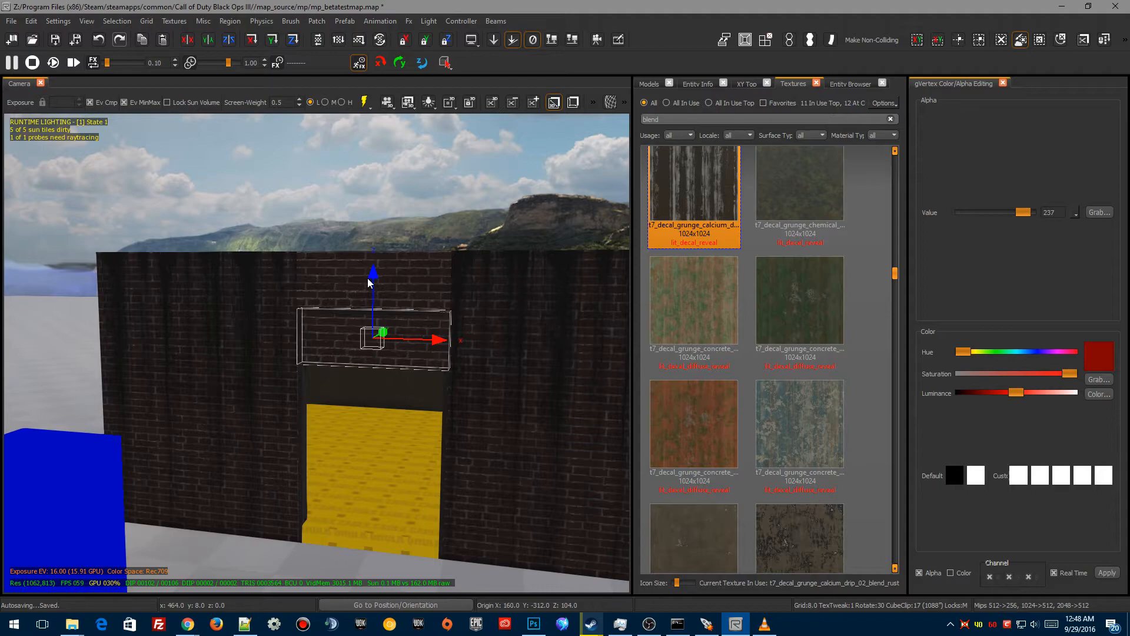
pyautogui.moveTo(381, 417); pyautogui.dragTo(377, 463)
pyautogui.moveTo(465, 500); pyautogui.dragTo(465, 501, button='right')
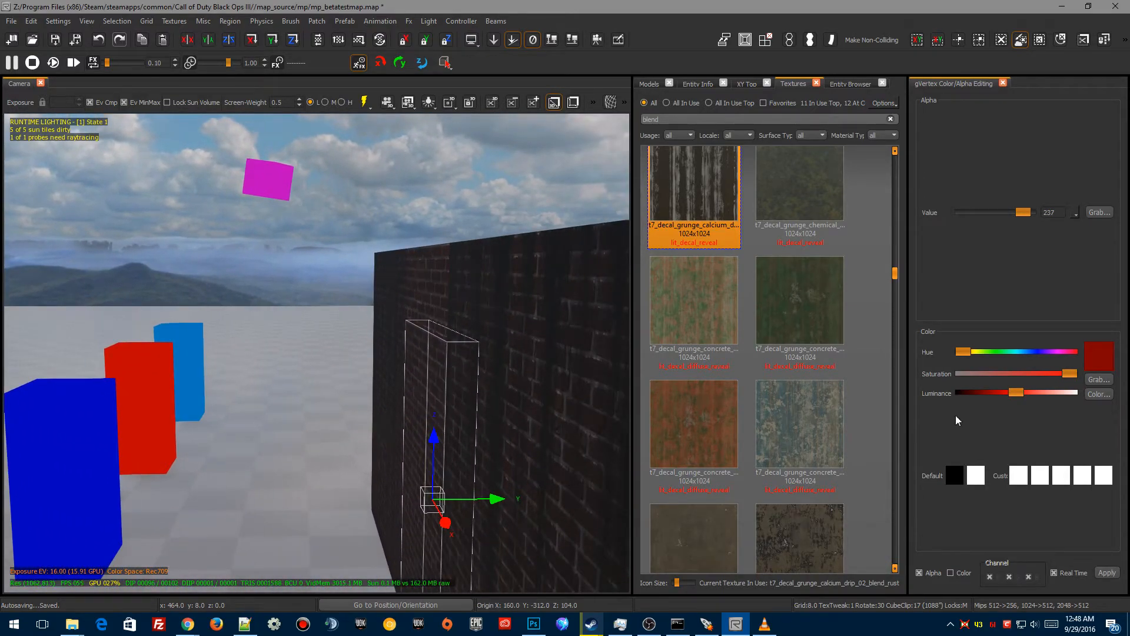
# Step: In the top view with a grid of 2, shrink the door brush's thickness so it sits inset in the wall
pyautogui.click(747, 84)
pyautogui.scroll(5, 719, 294)
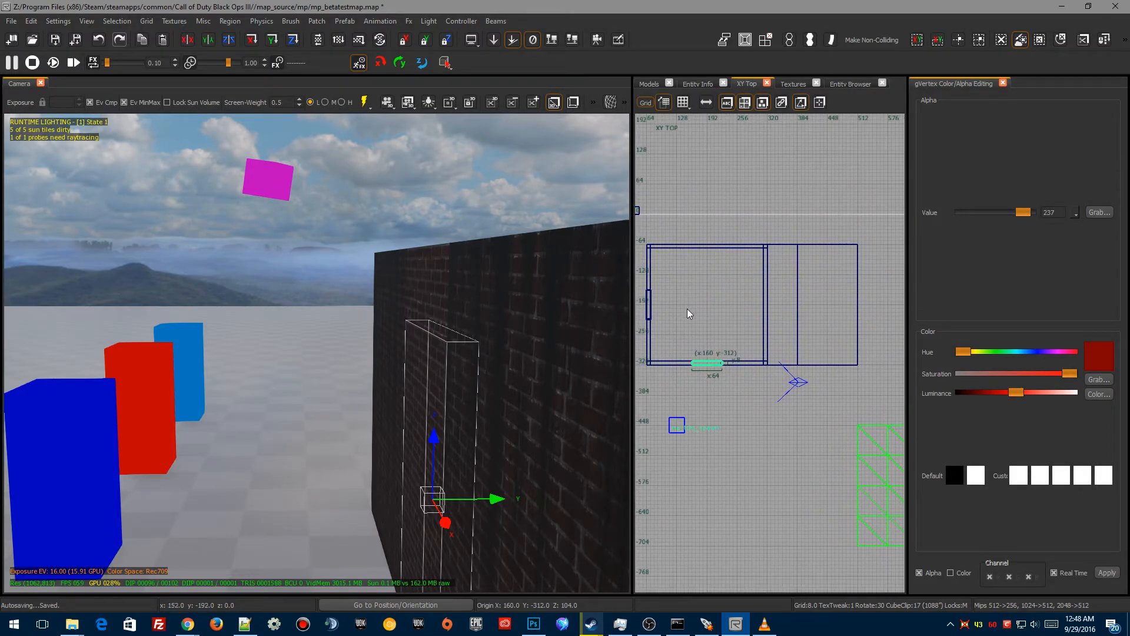
pyautogui.moveTo(693, 385); pyautogui.dragTo(694, 375, button='right')
pyautogui.hotkey('ctrl', 'Tab')
pyautogui.hotkey('ctrl', 'Tab')
pyautogui.hotkey('ctrl', 'Tab')
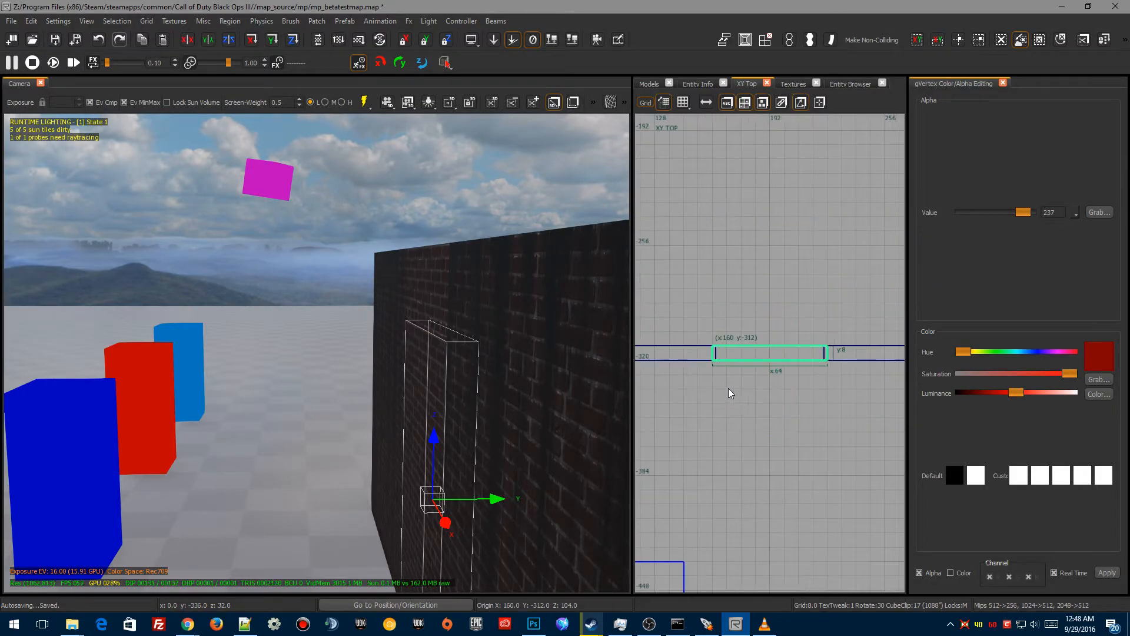
pyautogui.press('2')
pyautogui.scroll(2, 730, 363)
pyautogui.moveTo(731, 357); pyautogui.dragTo(740, 359, button='right')
pyautogui.moveTo(761, 267); pyautogui.dragTo(760, 273)
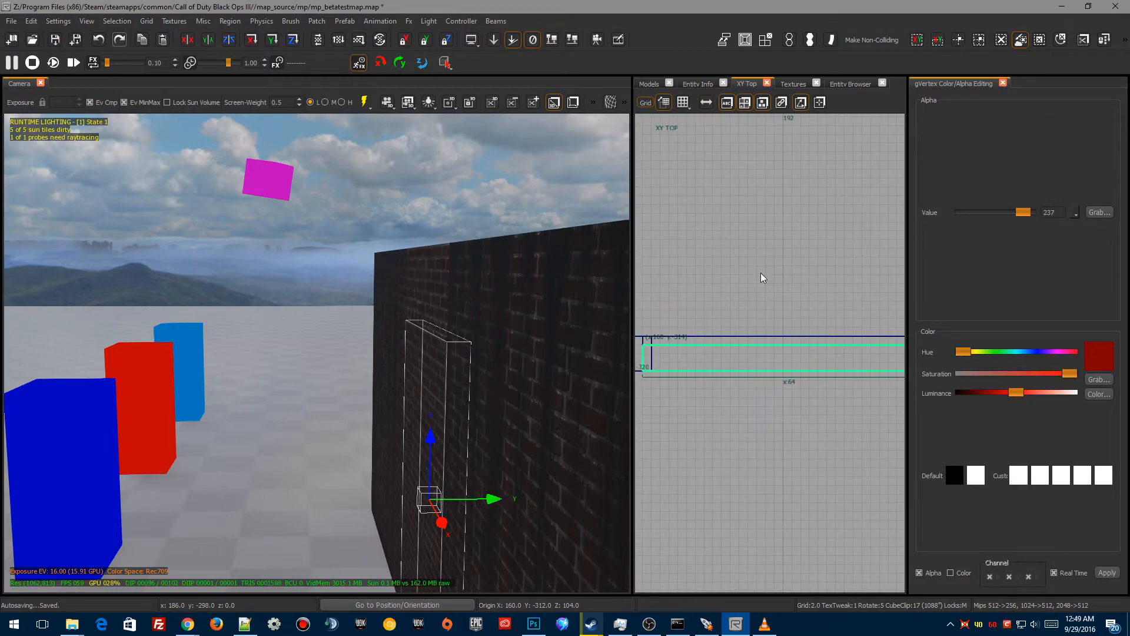
pyautogui.moveTo(721, 412); pyautogui.dragTo(721, 407)
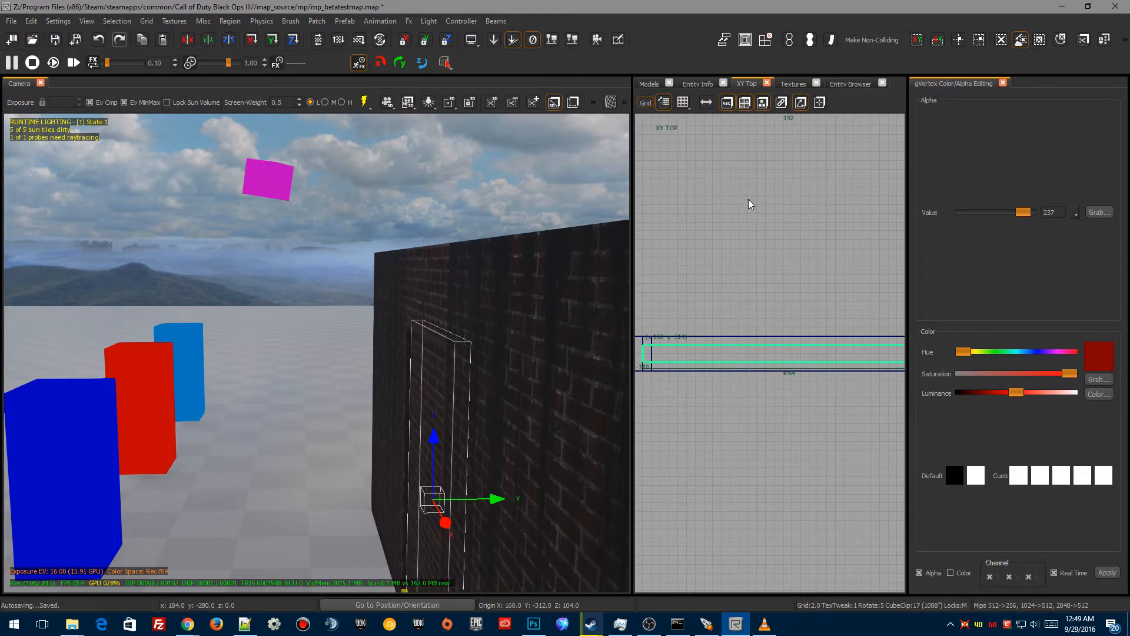
pyautogui.moveTo(749, 286); pyautogui.dragTo(763, 445, button='right')
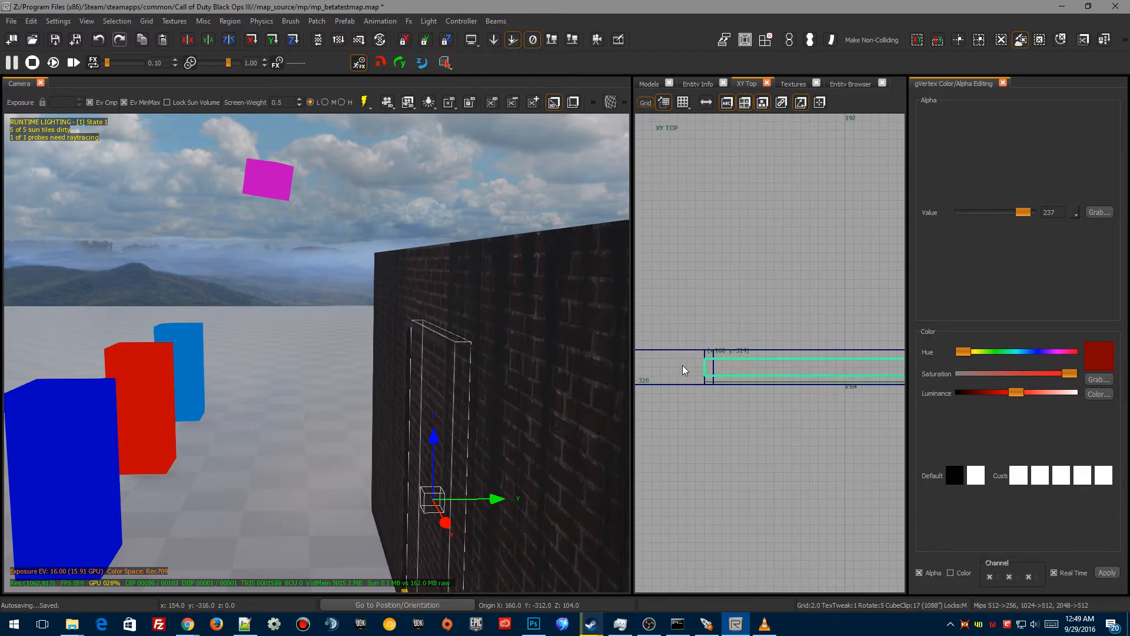
pyautogui.moveTo(682, 366); pyautogui.dragTo(687, 366)
pyautogui.moveTo(764, 484); pyautogui.dragTo(570, 485, button='right')
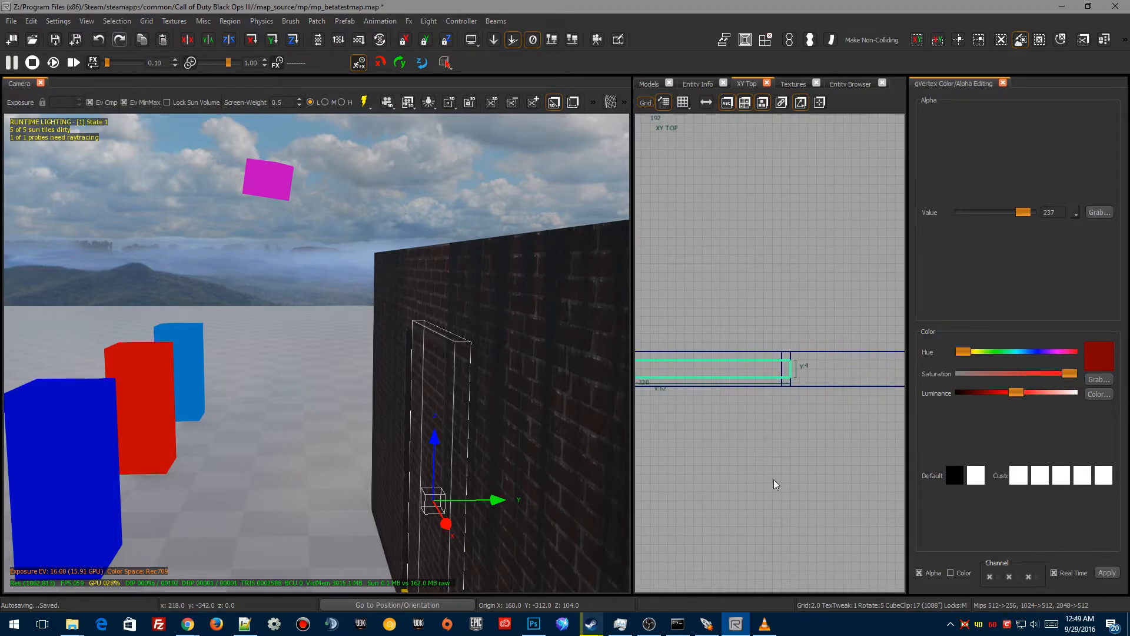
pyautogui.moveTo(842, 375); pyautogui.dragTo(836, 374)
pyautogui.moveTo(516, 460)
pyautogui.mouseDown(button='right')
pyautogui.moveTo(459, 461)
pyautogui.moveTo(600, 465)
pyautogui.moveTo(600, 530)
pyautogui.moveTo(589, 383)
pyautogui.moveTo(624, 384)
pyautogui.moveTo(476, 433)
pyautogui.mouseUp(button='right')
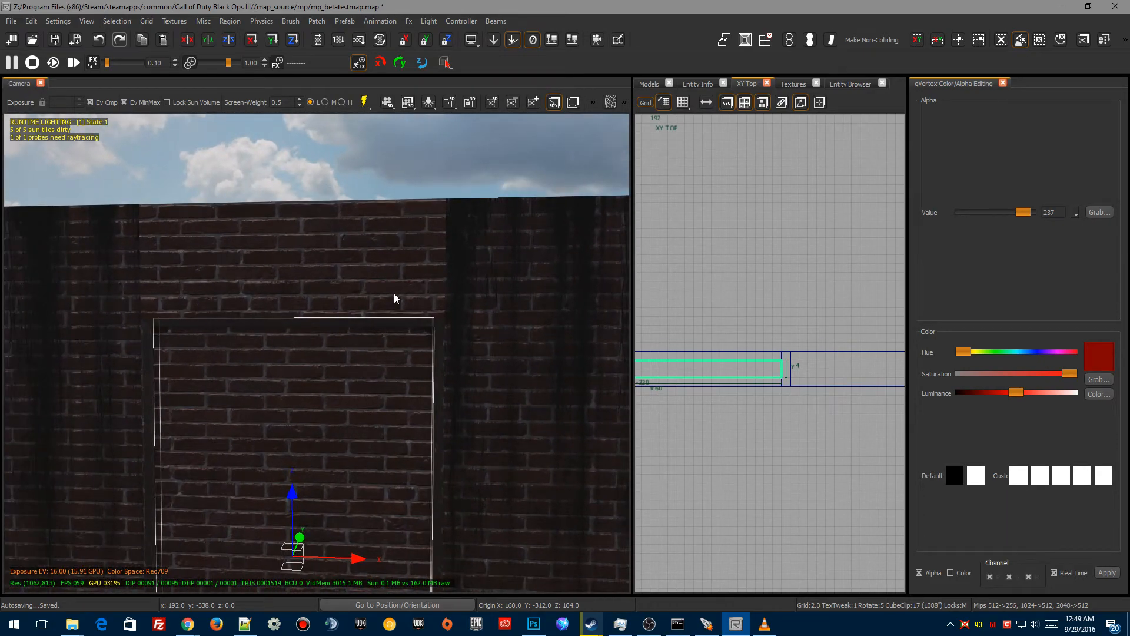
# Step: Select the long strip along the base of the wall and nudge it slightly in the top view
pyautogui.moveTo(395, 294); pyautogui.dragTo(395, 295)
pyautogui.moveTo(394, 312)
pyautogui.mouseDown(button='right')
pyautogui.moveTo(354, 294)
pyautogui.moveTo(295, 294)
pyautogui.moveTo(301, 321)
pyautogui.moveTo(283, 376)
pyautogui.moveTo(368, 507)
pyautogui.mouseUp(button='right')
pyautogui.press('w')
pyautogui.press('s')
pyautogui.press('w')
pyautogui.press('s')
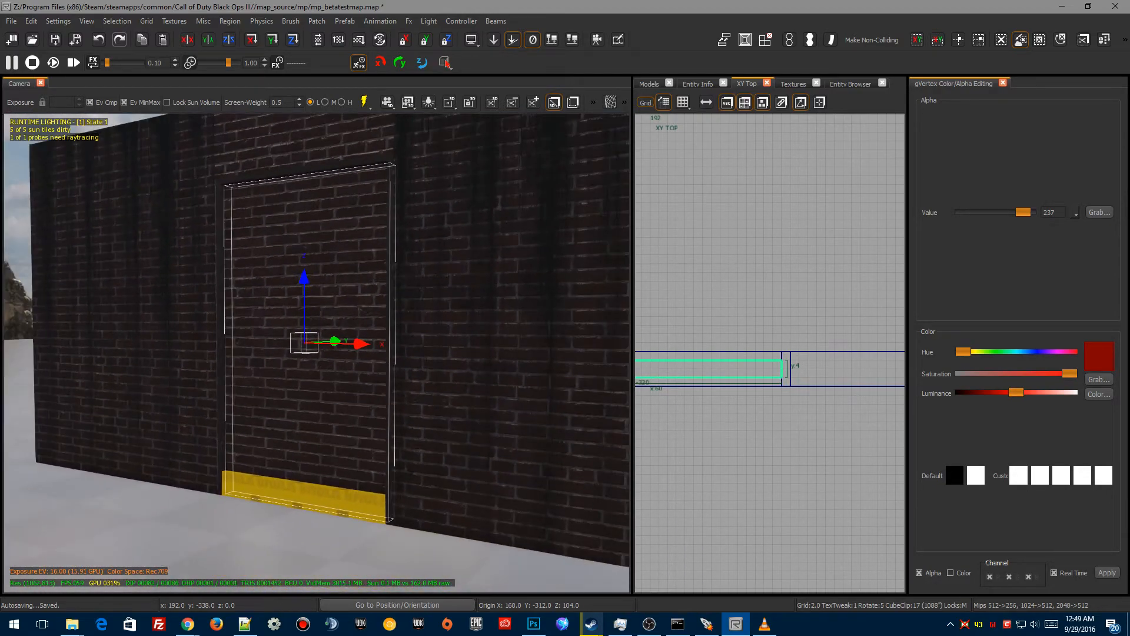
pyautogui.press('Escape')
pyautogui.keyDown('shift'); pyautogui.click(329, 500); pyautogui.keyUp('shift')
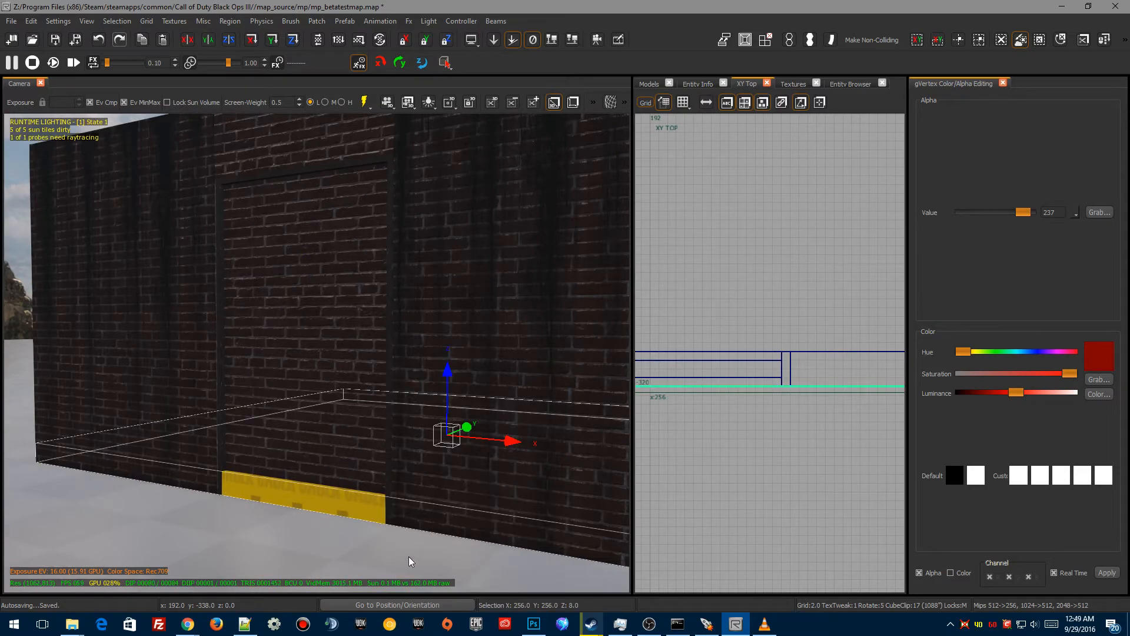
pyautogui.press('4')
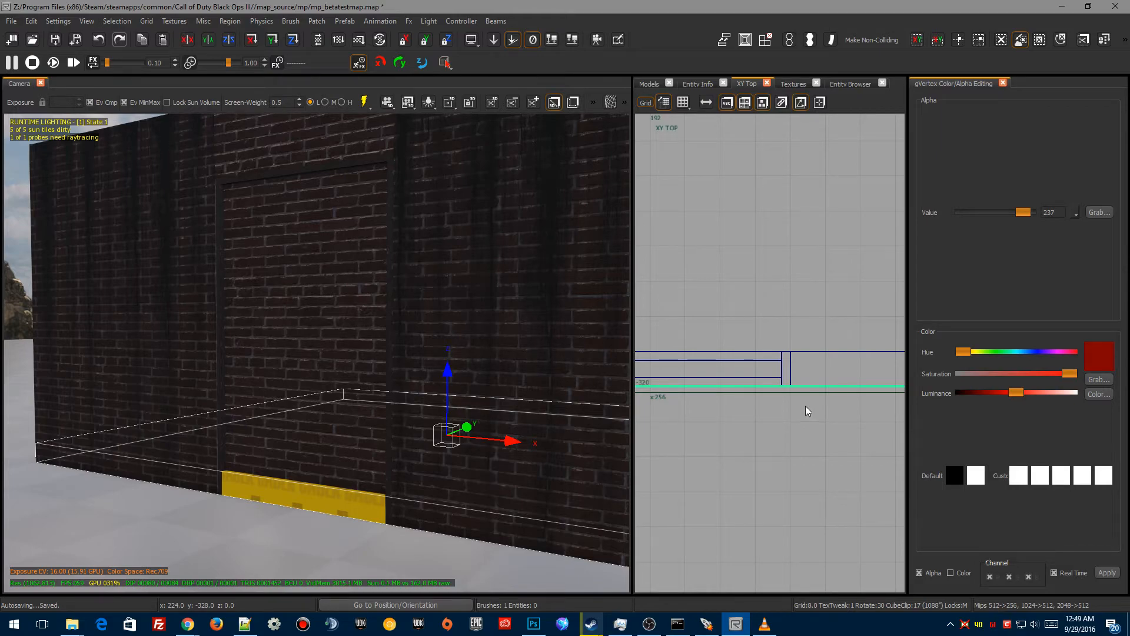
pyautogui.moveTo(805, 397); pyautogui.dragTo(805, 388)
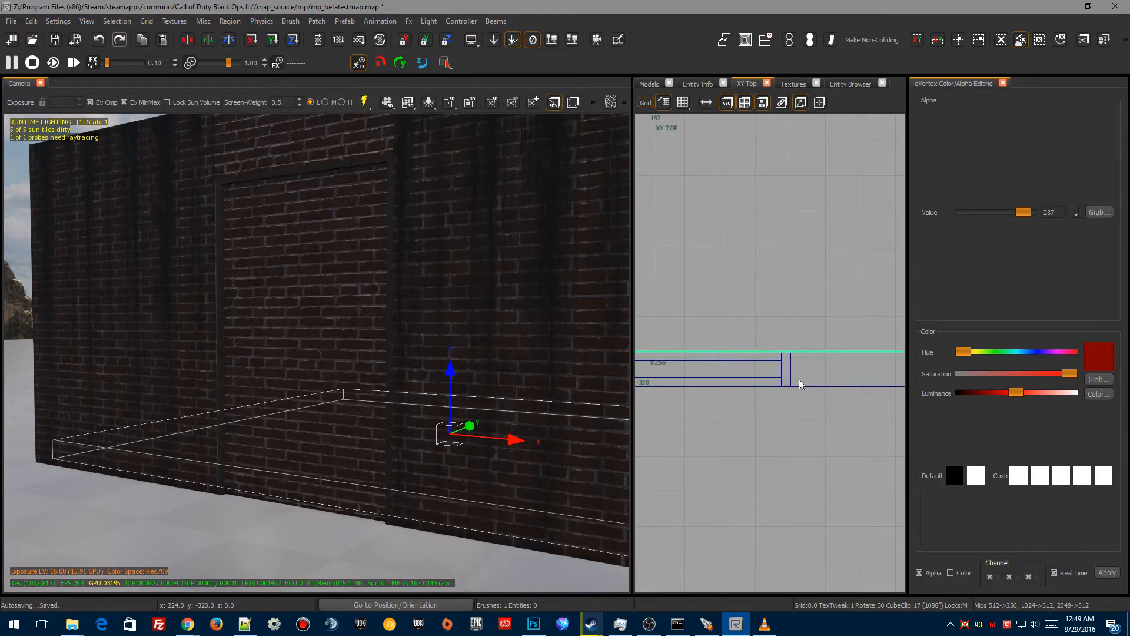
pyautogui.moveTo(426, 439)
pyautogui.mouseDown(button='right')
pyautogui.moveTo(417, 421)
pyautogui.moveTo(253, 421)
pyautogui.moveTo(429, 467)
pyautogui.mouseUp(button='right')
pyautogui.press('Escape')
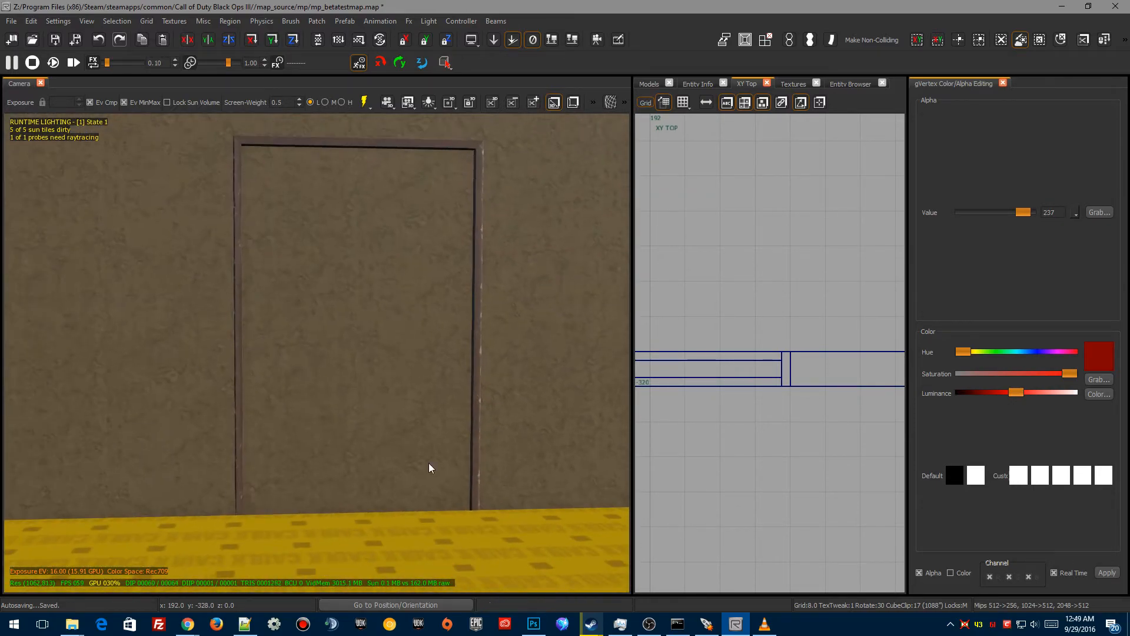
# Step: Search the textures for "door" and apply t7_decal_fixture_door_wood_02 to the door brush
pyautogui.keyDown('shift'); pyautogui.click(366, 352); pyautogui.keyUp('shift')
pyautogui.moveTo(366, 352); pyautogui.dragTo(419, 384, button='right')
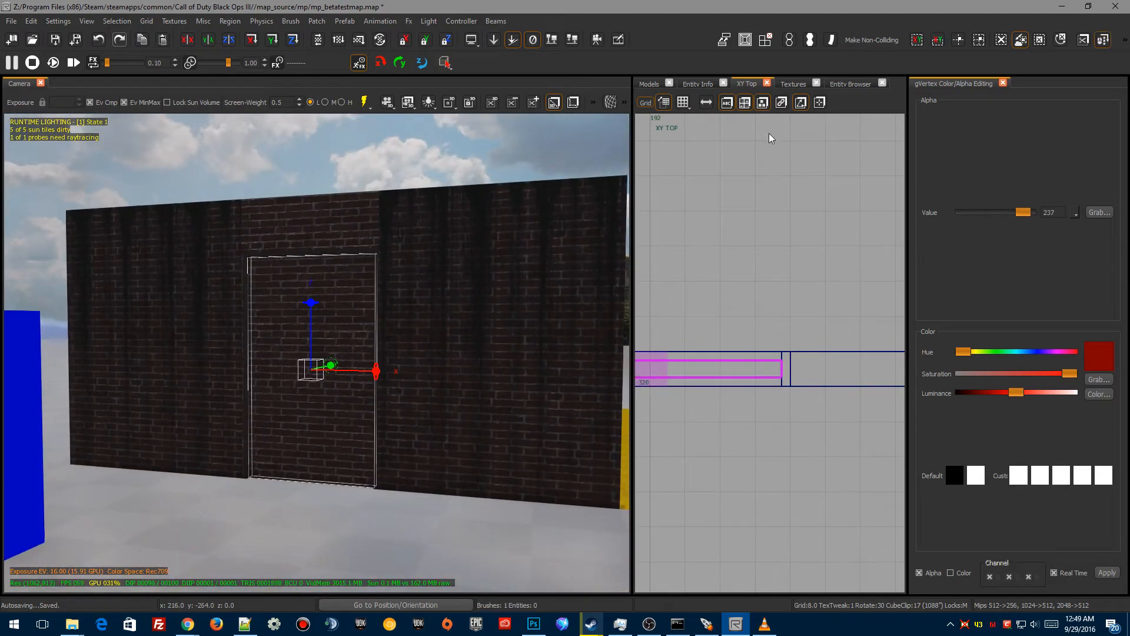
pyautogui.press('t')
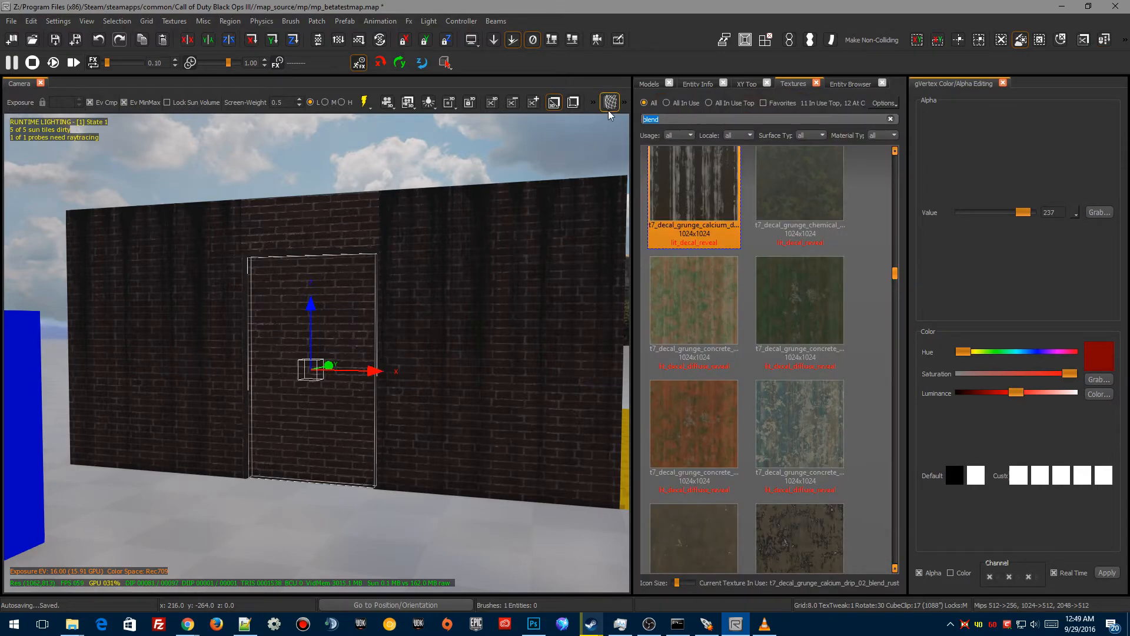
pyautogui.write('door')
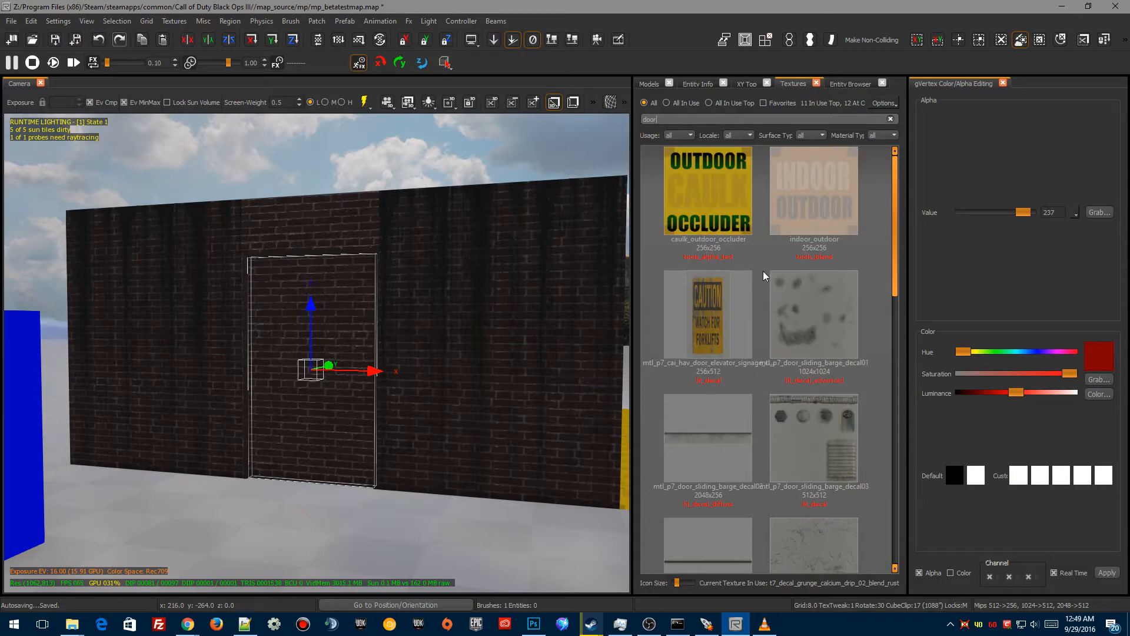
pyautogui.scroll(-6, 803, 400)
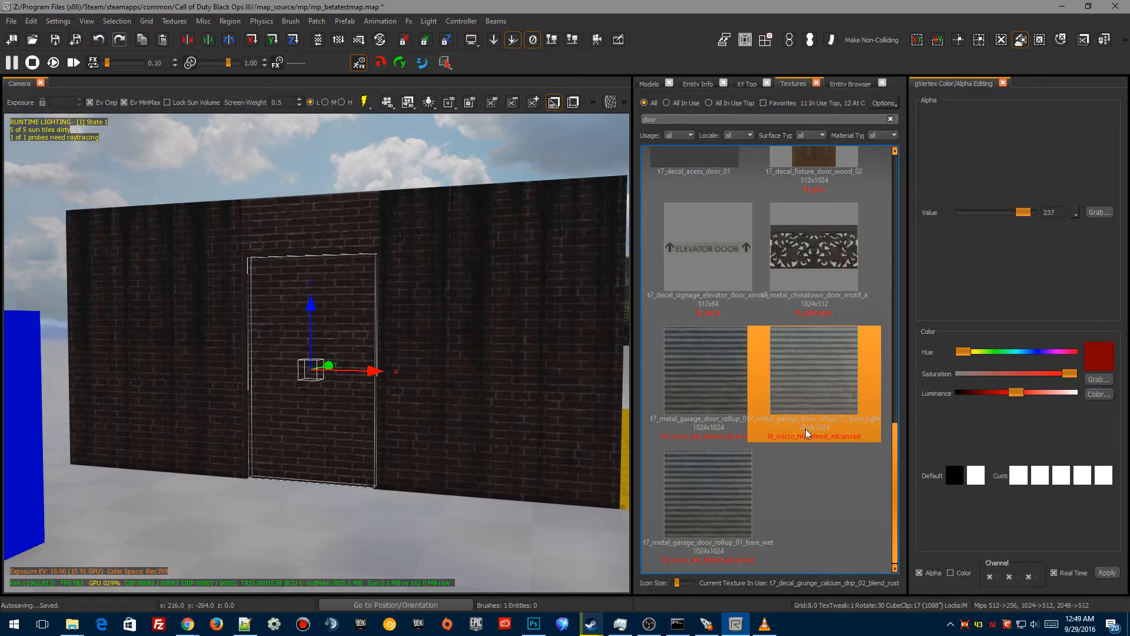
pyautogui.scroll(2, 806, 437)
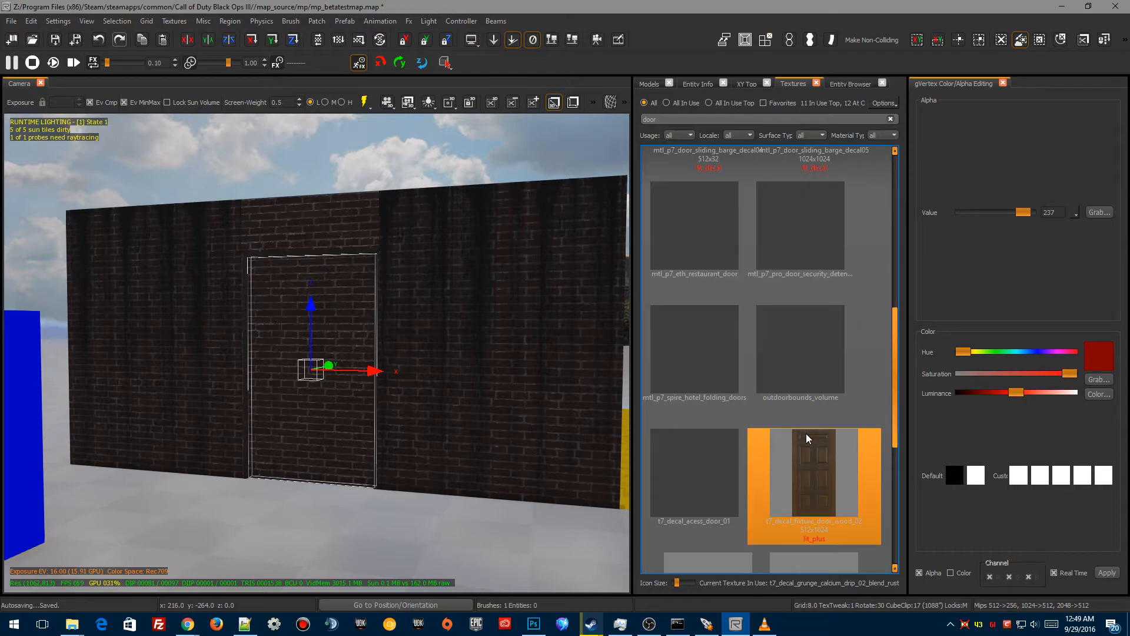
pyautogui.click(816, 492)
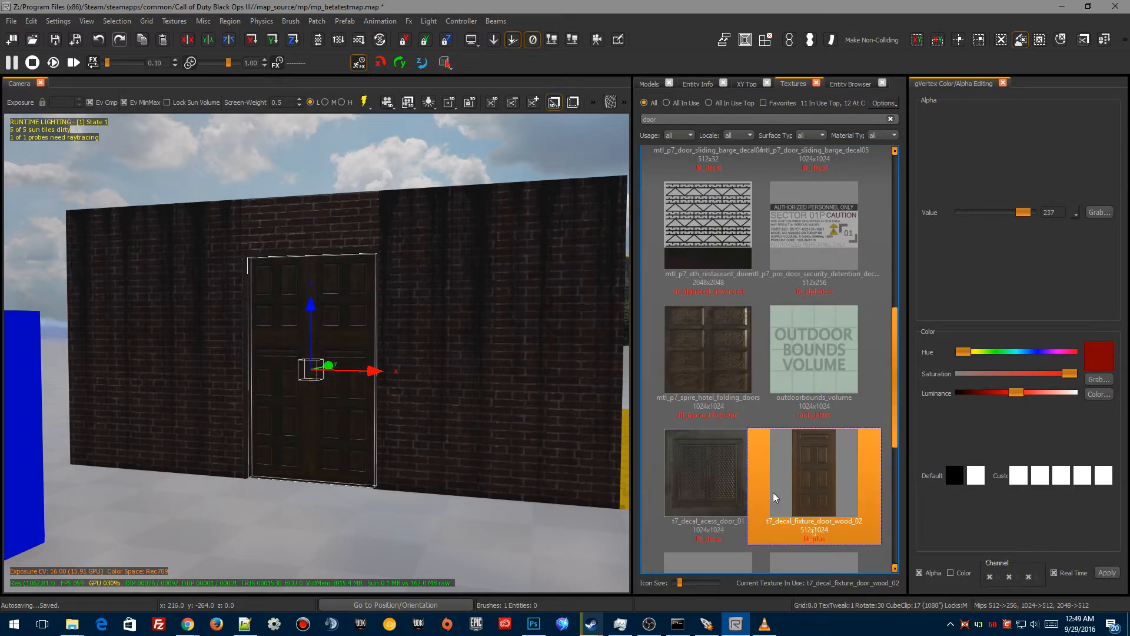
# Step: Fit the door texture onto the door brush's faces so the door image fills the opening
pyautogui.scroll(5, 380, 453)
pyautogui.press('s')
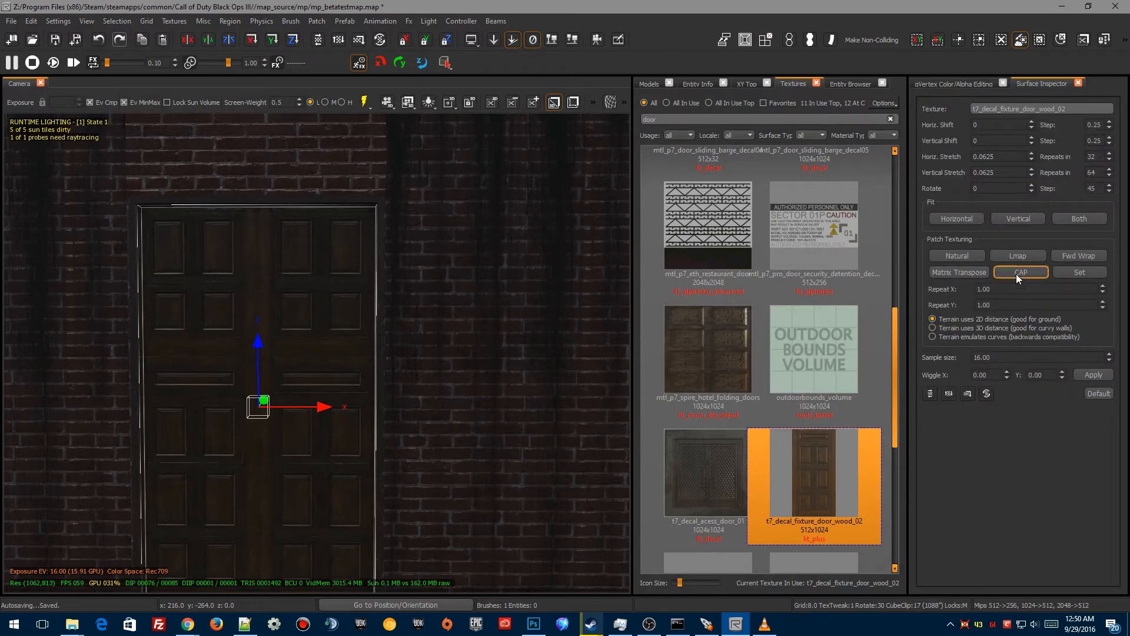
pyautogui.click(1075, 277)
pyautogui.moveTo(209, 353); pyautogui.dragTo(209, 396, button='right')
pyautogui.press('Escape')
pyautogui.moveTo(277, 444)
pyautogui.mouseDown(button='right')
pyautogui.moveTo(277, 377)
pyautogui.moveTo(253, 365)
pyautogui.moveTo(318, 470)
pyautogui.mouseUp(button='right')
pyautogui.keyDown('shift'); pyautogui.click(465, 405); pyautogui.keyUp('shift')
pyautogui.moveTo(342, 520); pyautogui.dragTo(329, 492, button='right')
# Step: Rotate the door brush 60 degrees around its vertical axis to swing it open
pyautogui.press('r')
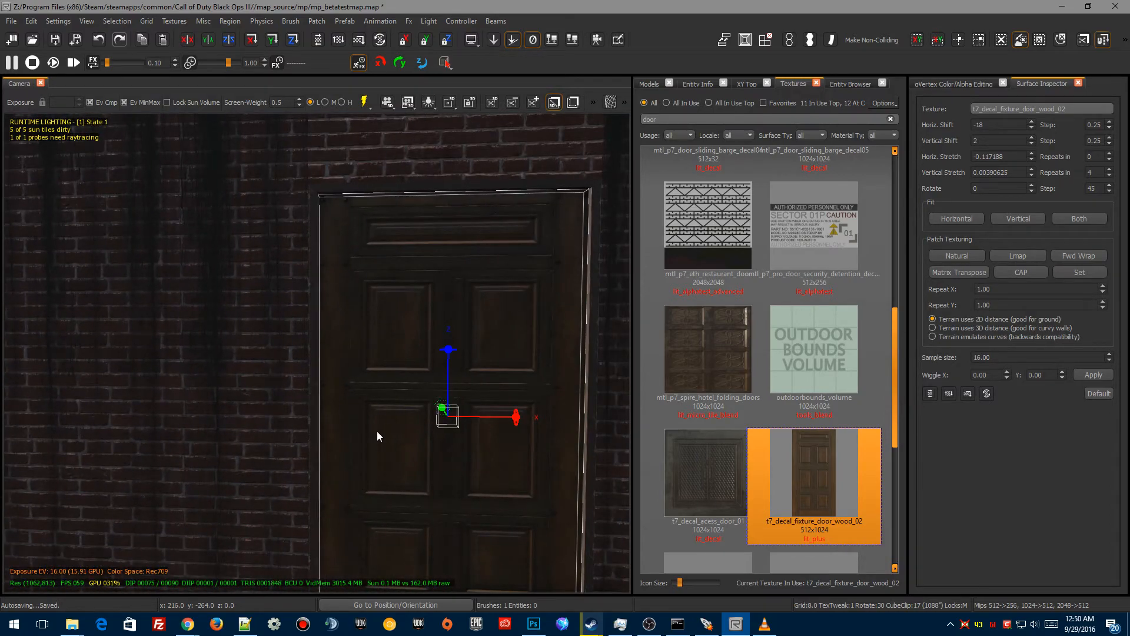
pyautogui.moveTo(447, 354); pyautogui.dragTo(449, 353)
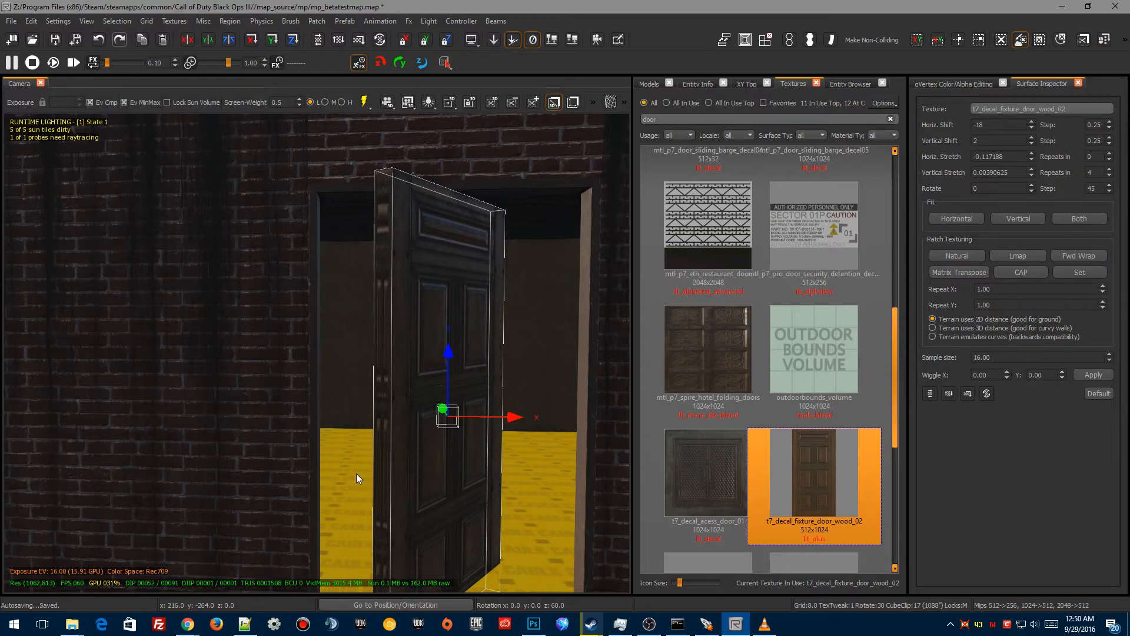
pyautogui.press('Escape')
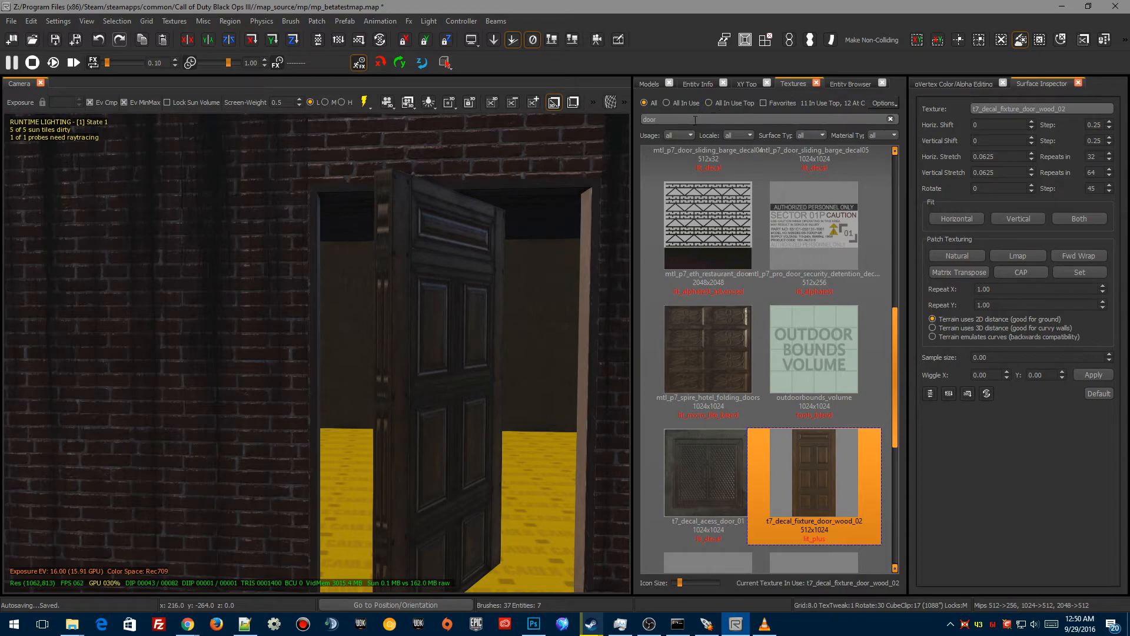
# Step: Apply the t7_wood_trim_16x128_01_brown_drk texture to the door's side edge faces
pyautogui.click(666, 103)
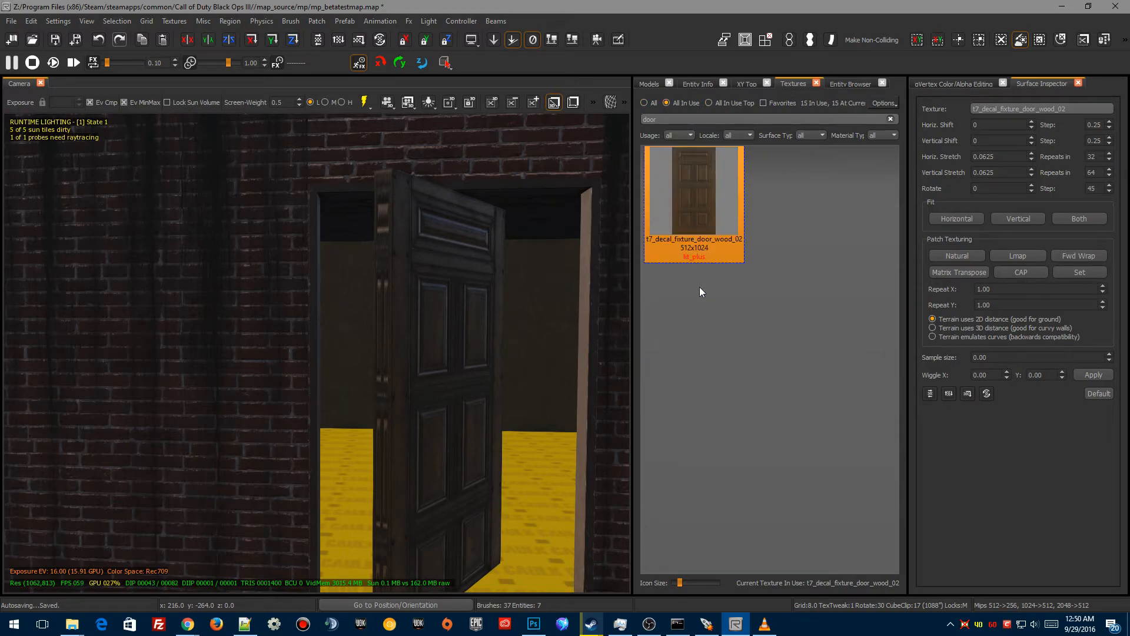
pyautogui.click(891, 120)
pyautogui.scroll(-4, 680, 465)
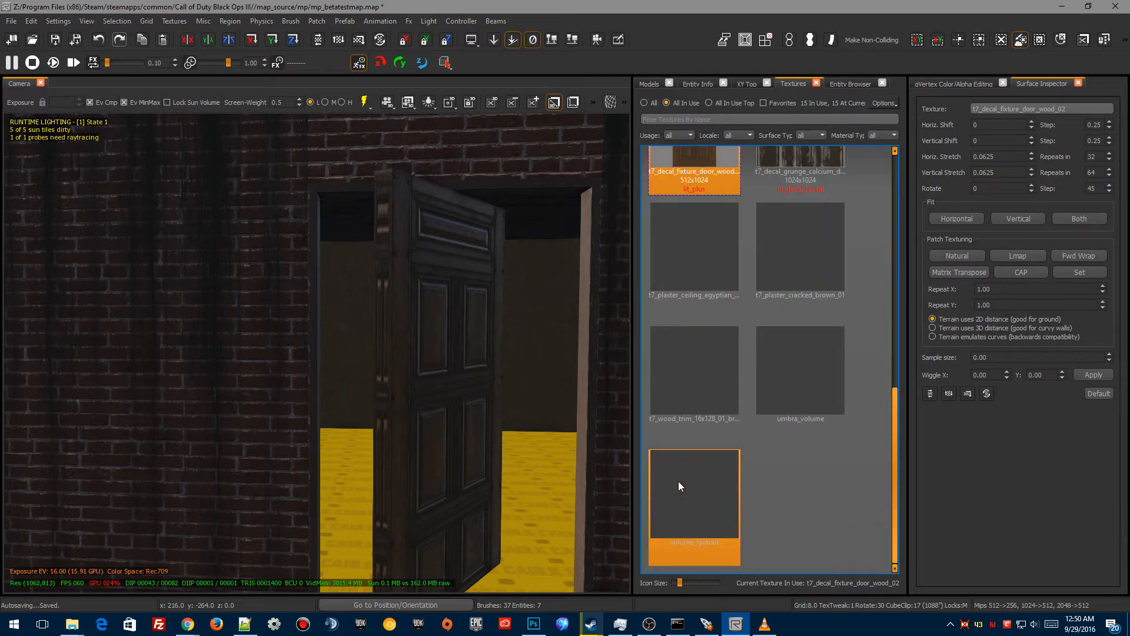
pyautogui.click(677, 373)
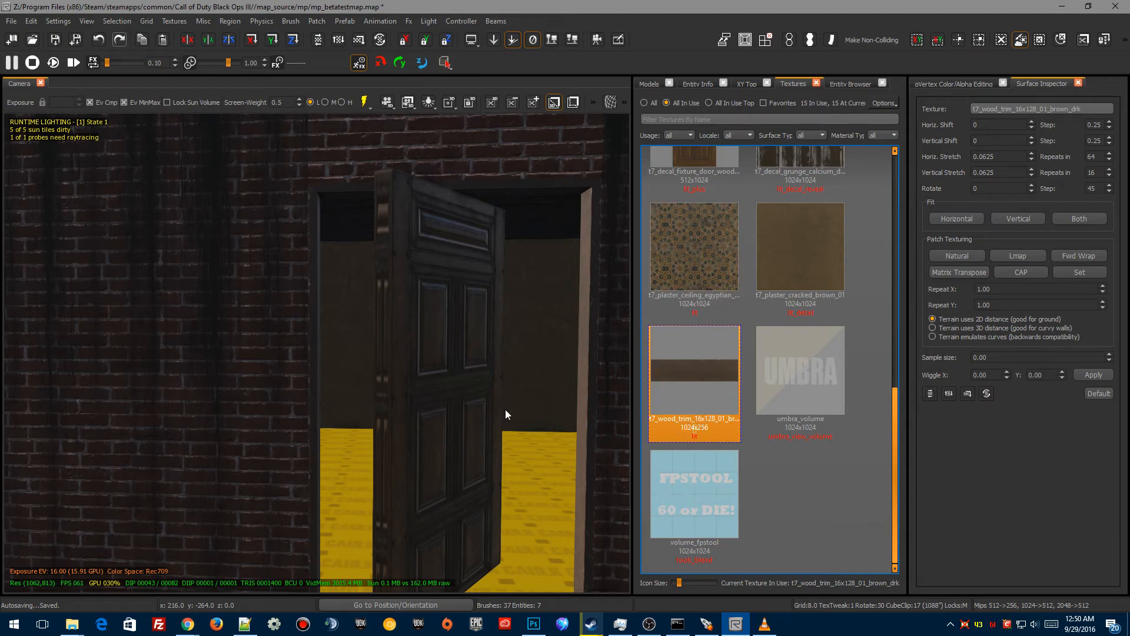
pyautogui.keyDown('ctrl'); pyautogui.keyDown('shift'); pyautogui.middleClick(382, 255); pyautogui.keyUp('shift'); pyautogui.keyUp('ctrl')
pyautogui.moveTo(393, 327); pyautogui.dragTo(443, 274, button='right')
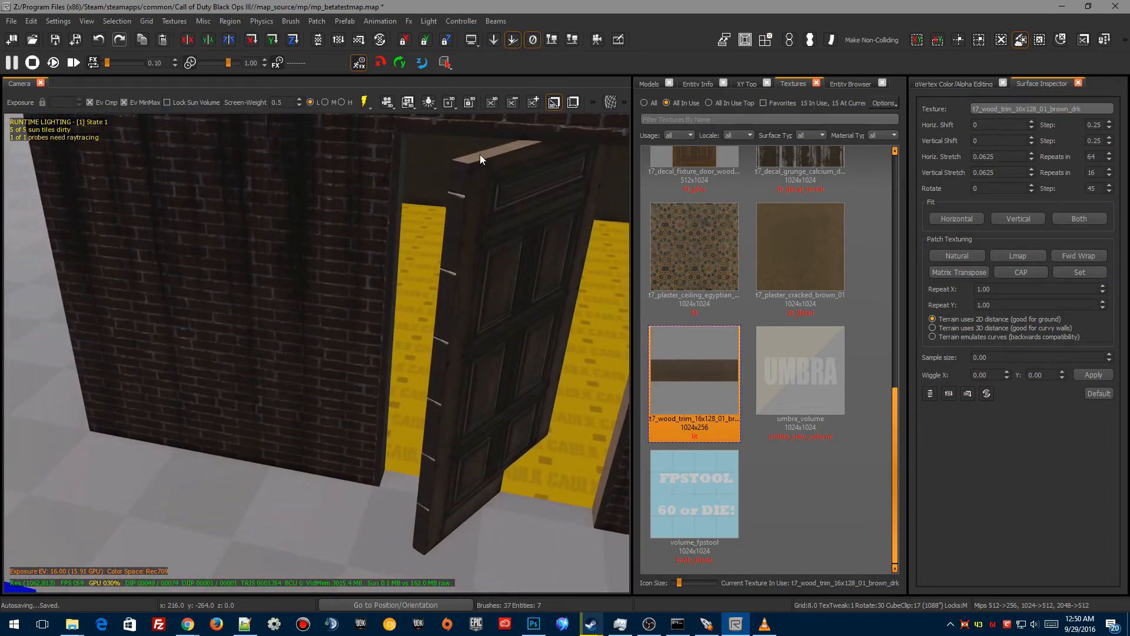
pyautogui.moveTo(488, 225); pyautogui.dragTo(512, 287, button='right')
pyautogui.keyDown('ctrl'); pyautogui.keyDown('shift'); pyautogui.middleClick(426, 261); pyautogui.keyUp('shift'); pyautogui.keyUp('ctrl')
pyautogui.moveTo(425, 261); pyautogui.dragTo(395, 394, button='right')
pyautogui.keyDown('ctrl'); pyautogui.keyDown('shift'); pyautogui.click(349, 320); pyautogui.keyUp('shift'); pyautogui.keyUp('ctrl')
pyautogui.keyDown('ctrl'); pyautogui.keyDown('shift'); pyautogui.click(422, 320); pyautogui.keyUp('shift'); pyautogui.keyUp('ctrl')
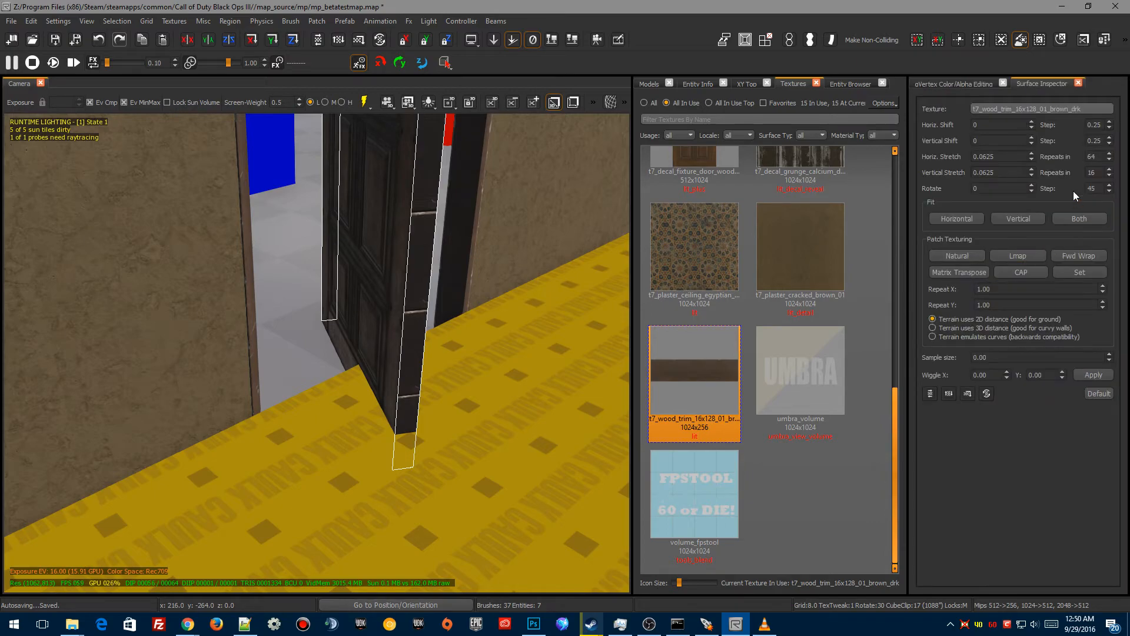
# Step: Rotate the wood trim texture on the selected door edge face
pyautogui.click(1031, 186)
pyautogui.click(1031, 185)
pyautogui.moveTo(461, 465); pyautogui.dragTo(440, 449, button='right')
pyautogui.press('Escape')
# Step: Select the door's top edge face and rotate its wood trim texture, using a 5-degree rotation step
pyautogui.keyDown('ctrl'); pyautogui.keyDown('shift'); pyautogui.click(396, 315); pyautogui.keyUp('shift'); pyautogui.keyUp('ctrl')
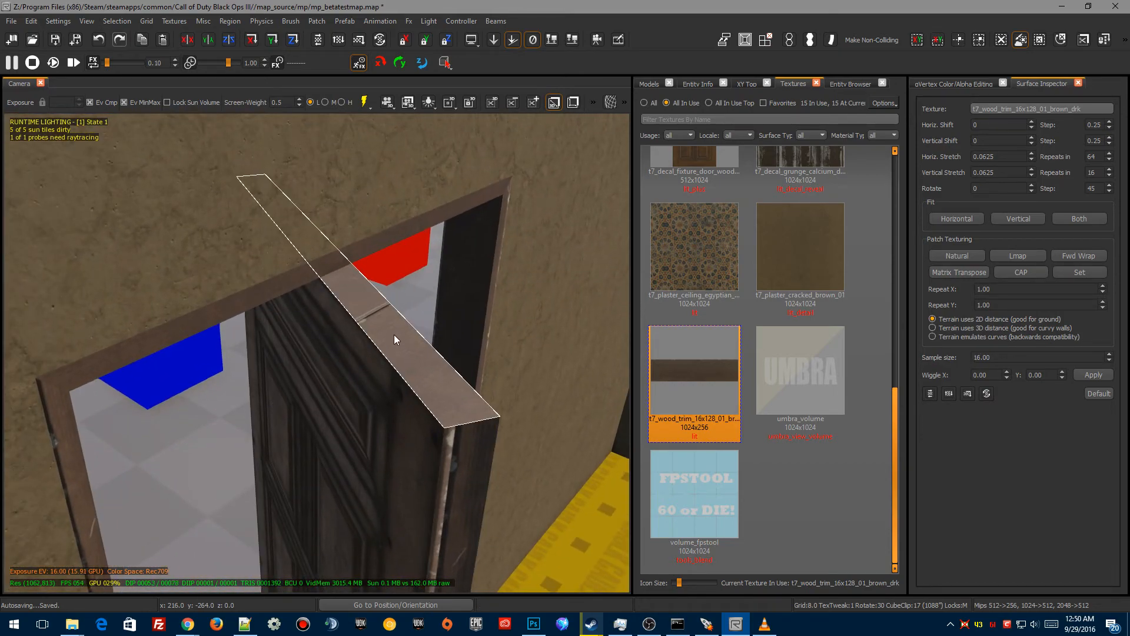
pyautogui.click(1033, 185)
pyautogui.click(1093, 187)
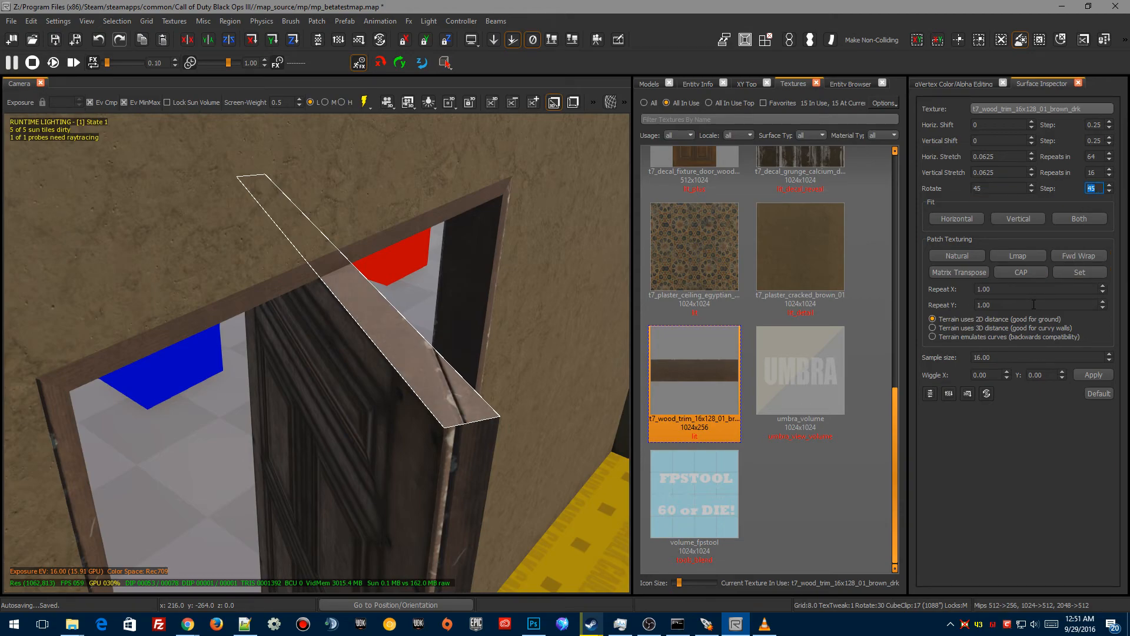
pyautogui.click(1073, 192)
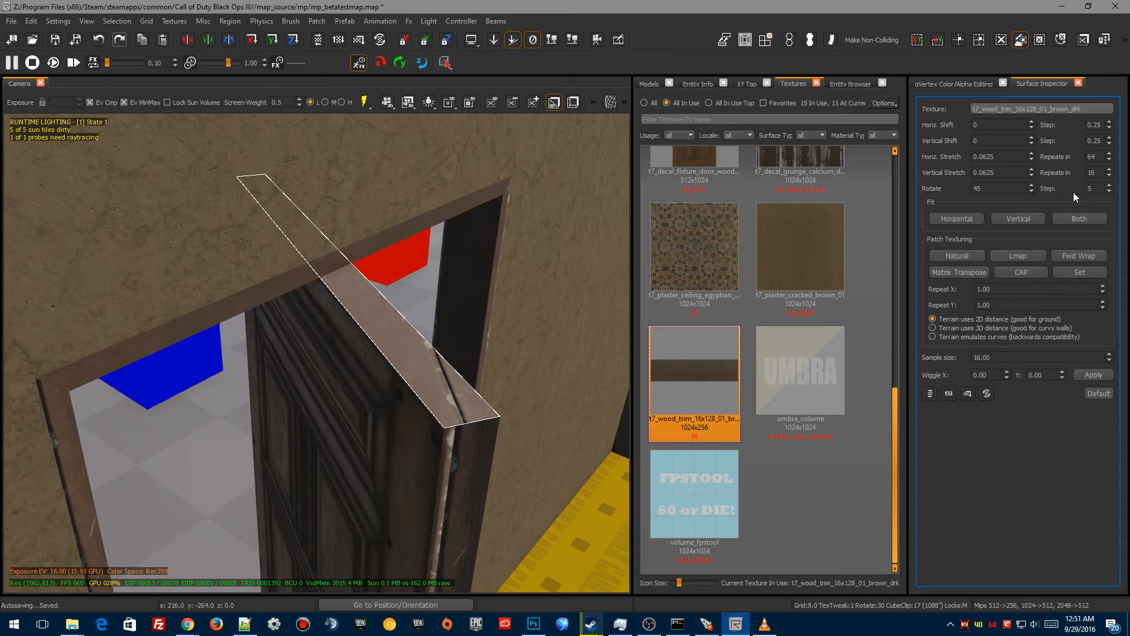
pyautogui.click(1032, 190)
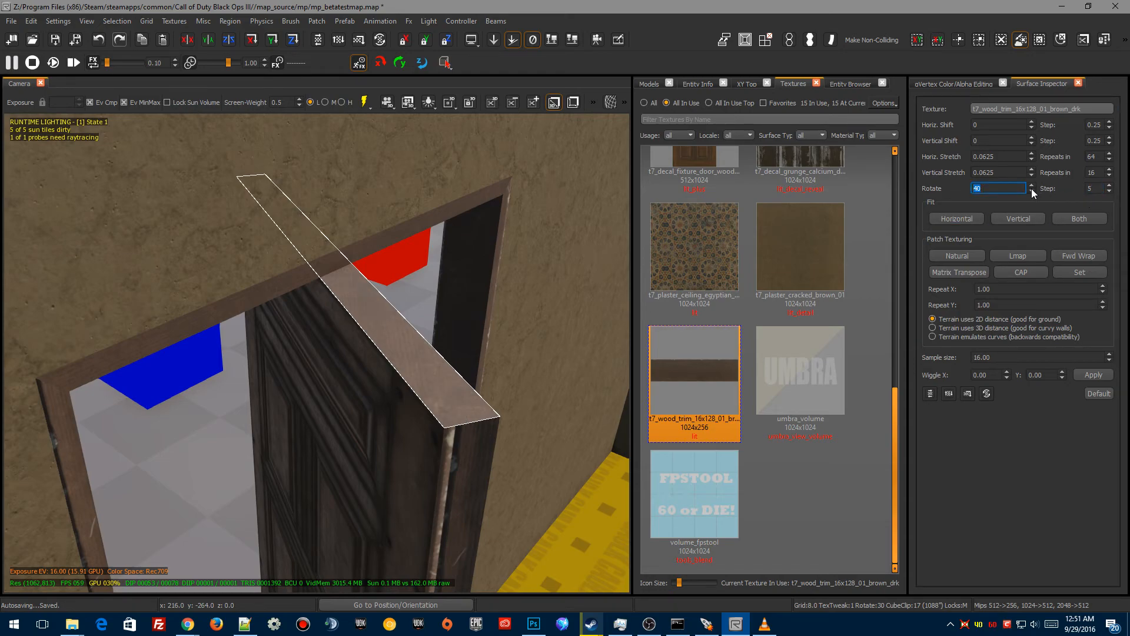
pyautogui.click(1032, 191)
pyautogui.click(1032, 191)
pyautogui.click(1033, 186)
pyautogui.click(1031, 185)
pyautogui.click(1032, 186)
pyautogui.click(1032, 185)
pyautogui.click(1031, 184)
pyautogui.moveTo(326, 327); pyautogui.dragTo(326, 327, button='right')
pyautogui.press('Escape')
# Step: Select the door brush and rotate it -60 degrees to close it back into the doorway
pyautogui.moveTo(379, 350); pyautogui.dragTo(356, 290, button='right')
pyautogui.click(355, 291)
pyautogui.moveTo(372, 251); pyautogui.dragTo(371, 251)
pyautogui.press('r')
pyautogui.moveTo(394, 260); pyautogui.dragTo(393, 289, button='right')
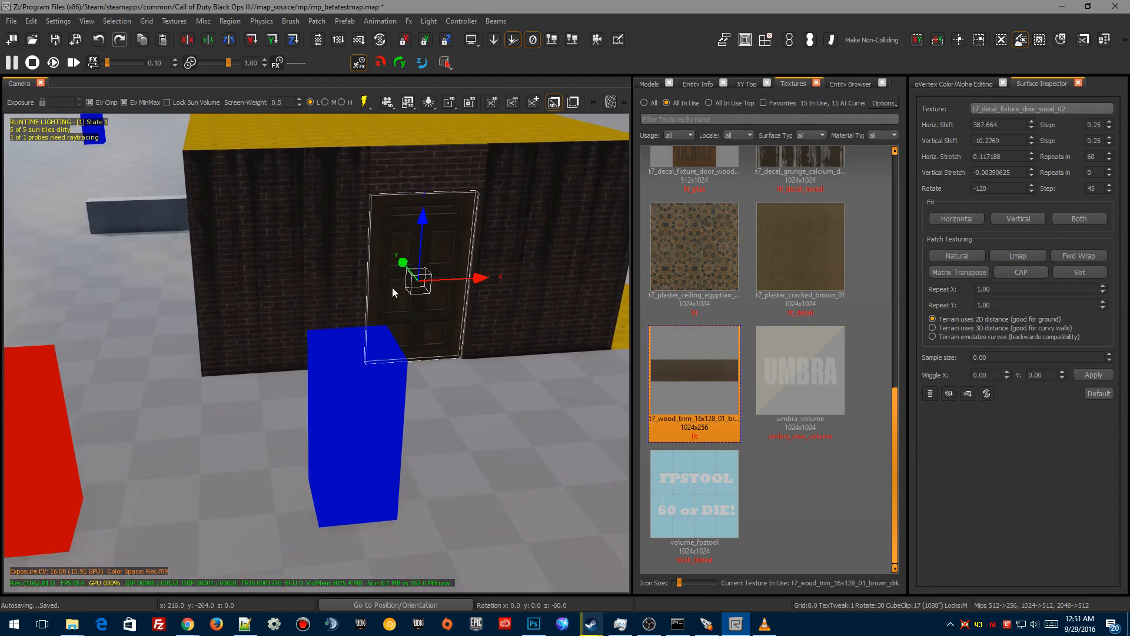